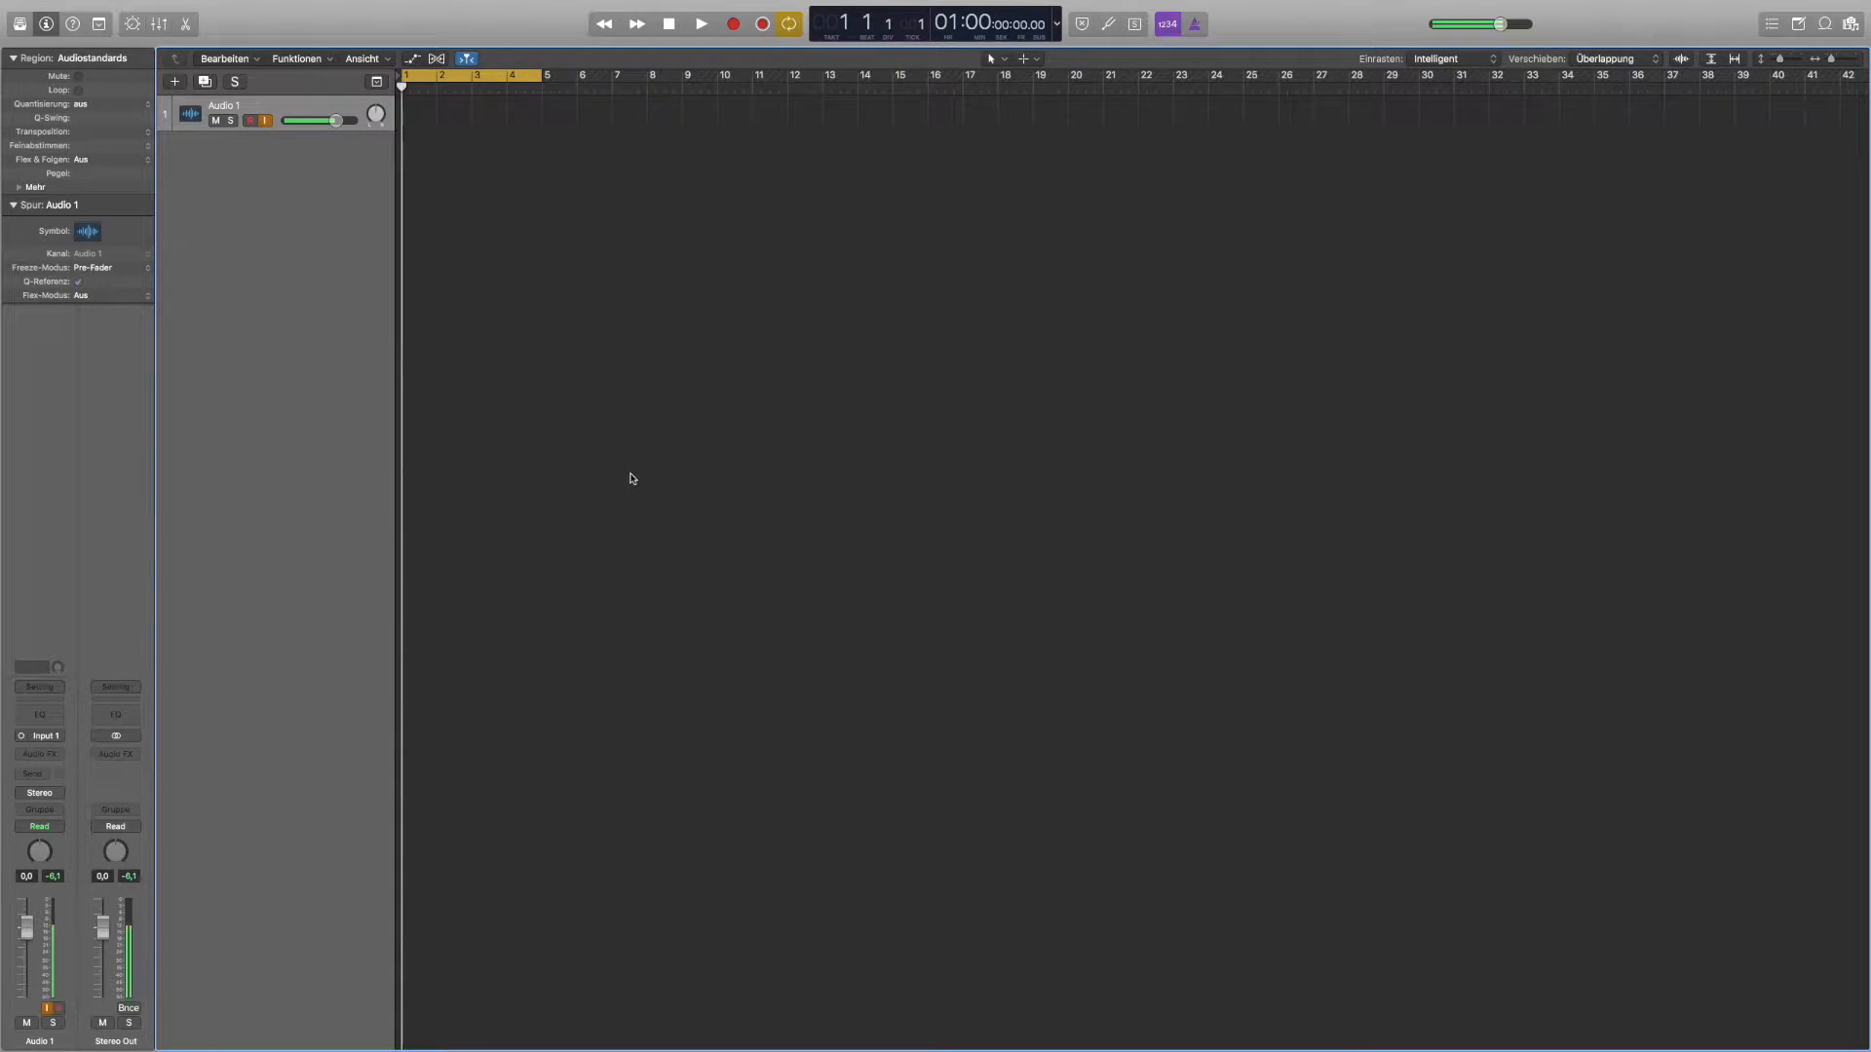
- Show the mixer and add an aux channel strip named Bass
scroll(615, 475, "left", 1)
key("x")
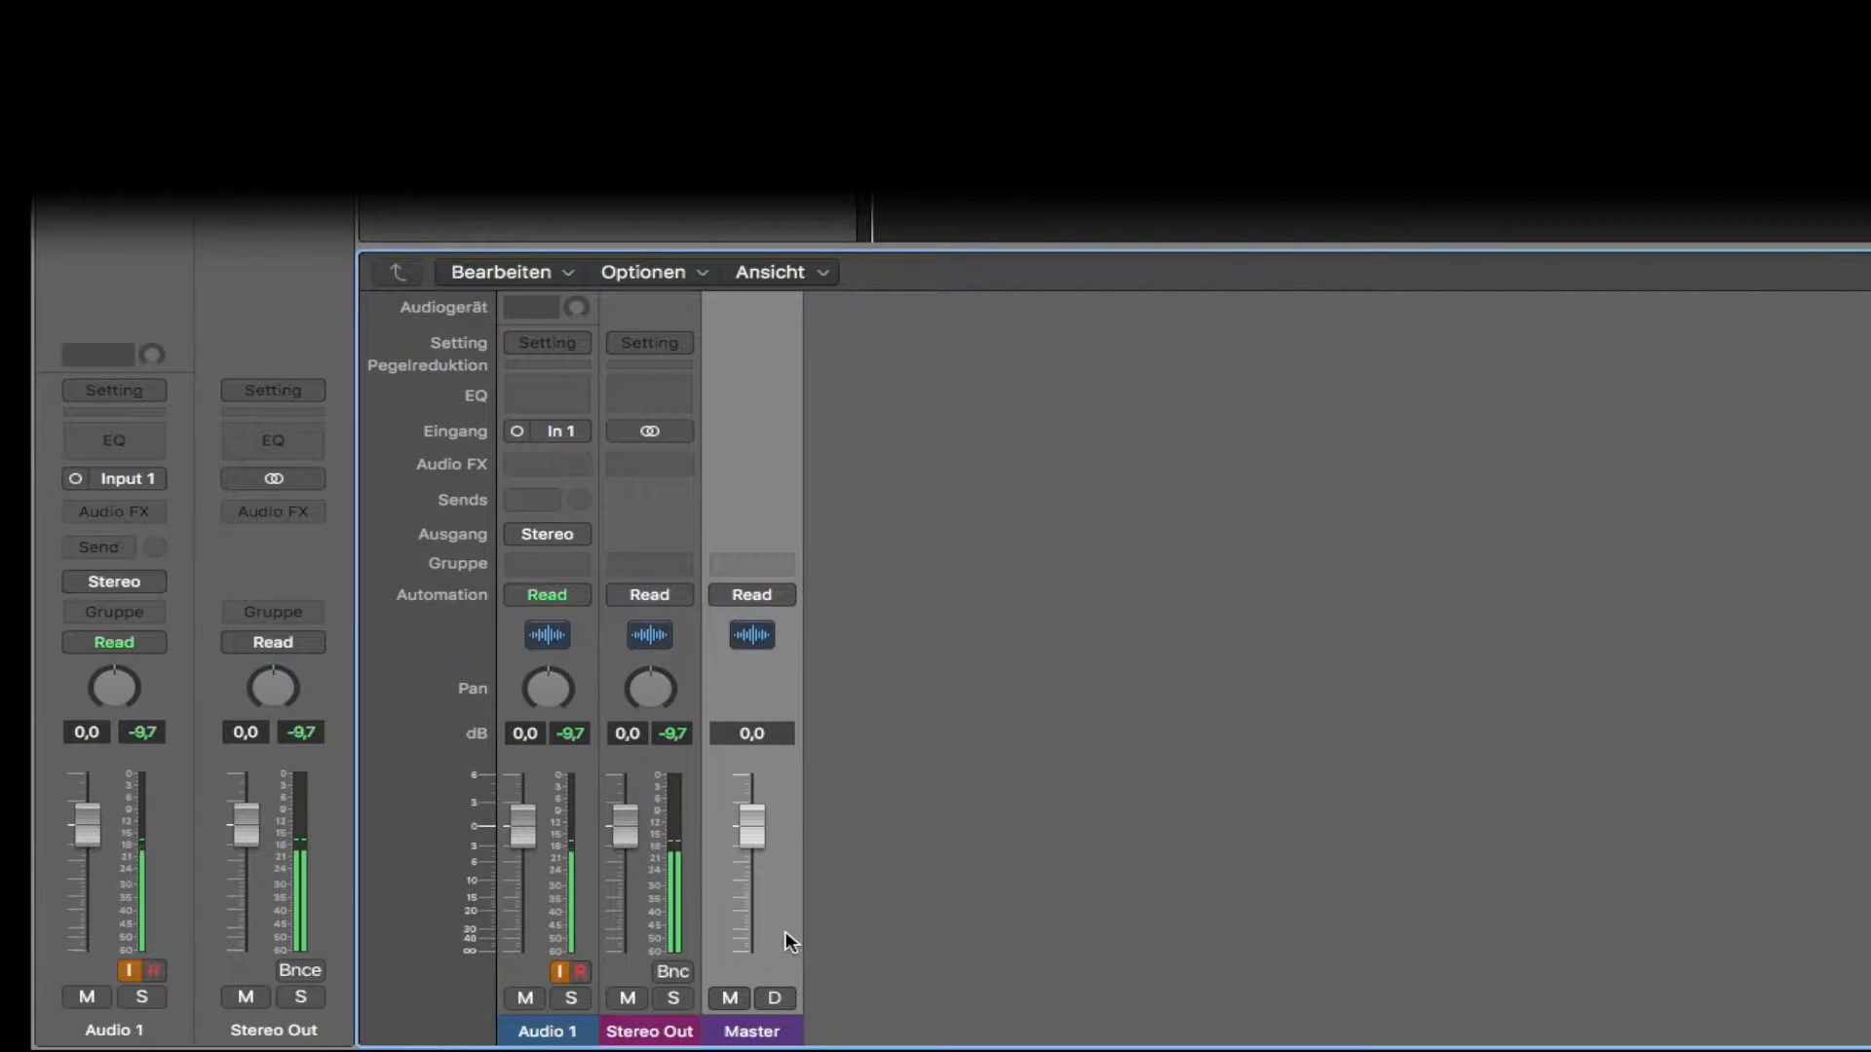
key("ctrl+n")
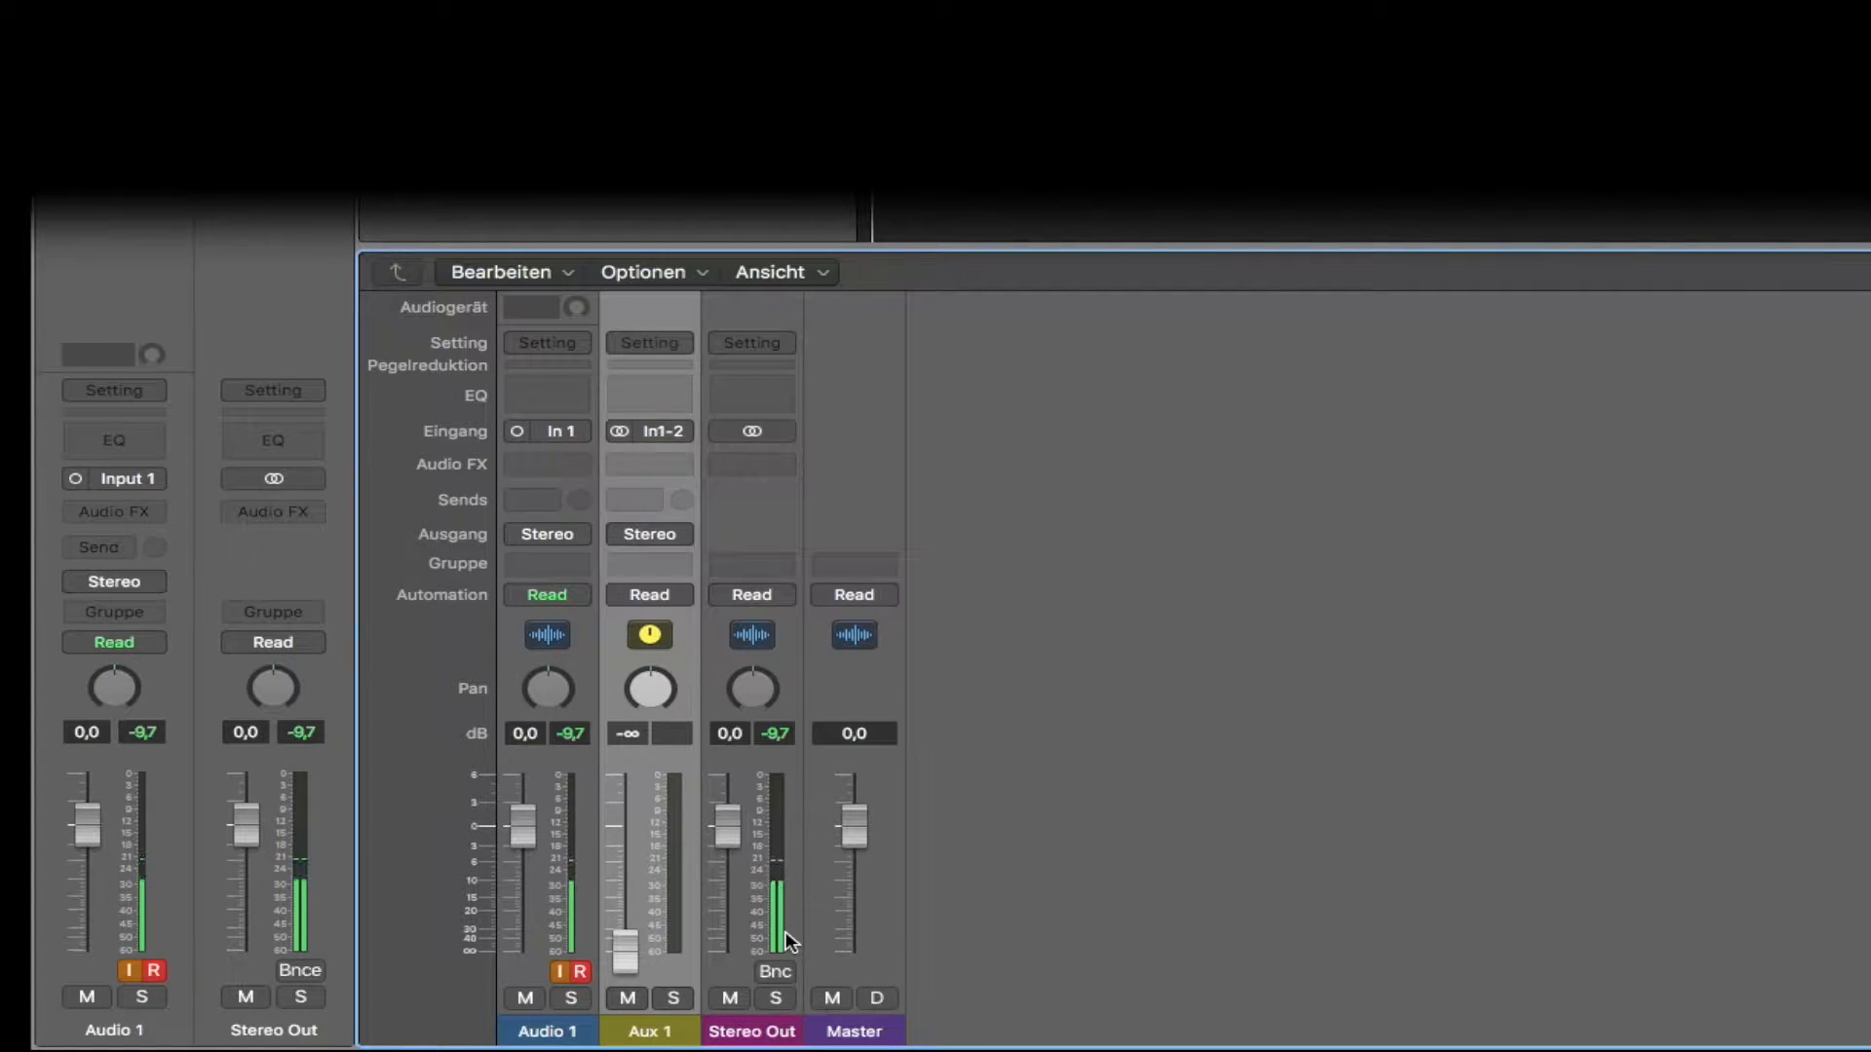
double_click(653, 1031)
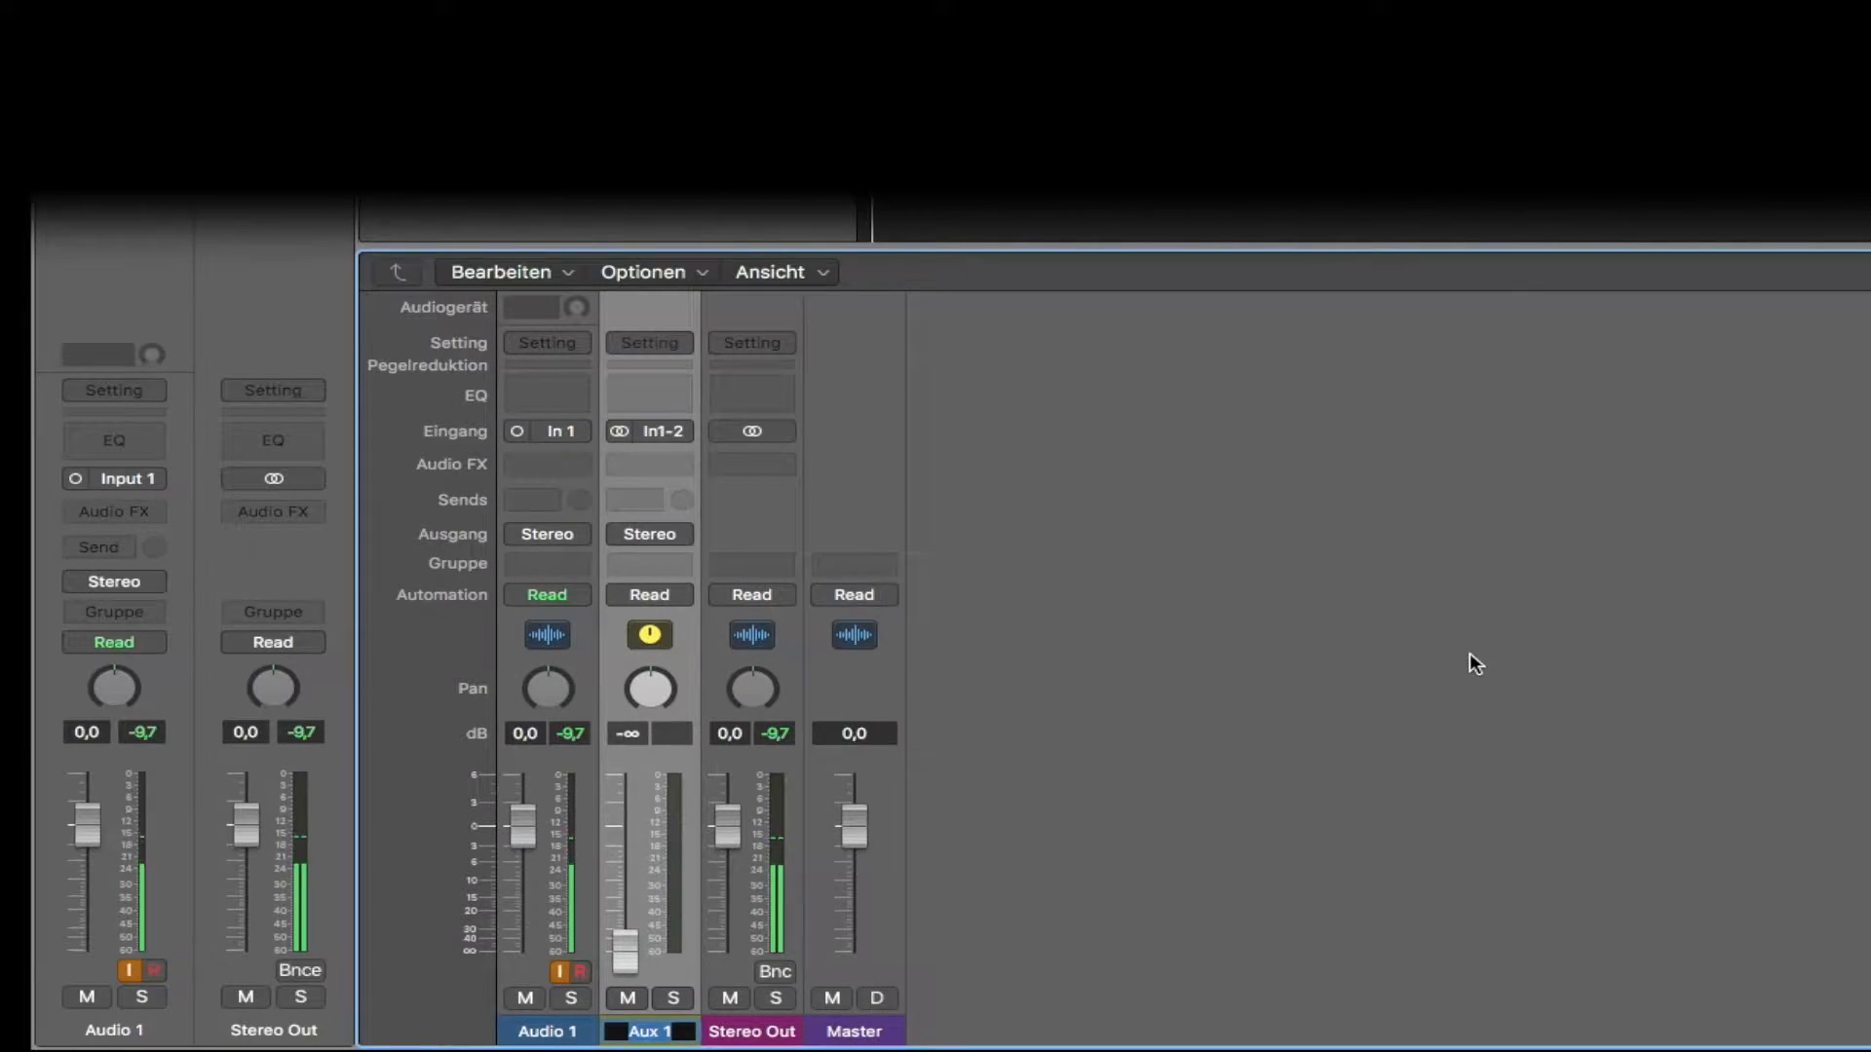
type("Bass")
key("Return")
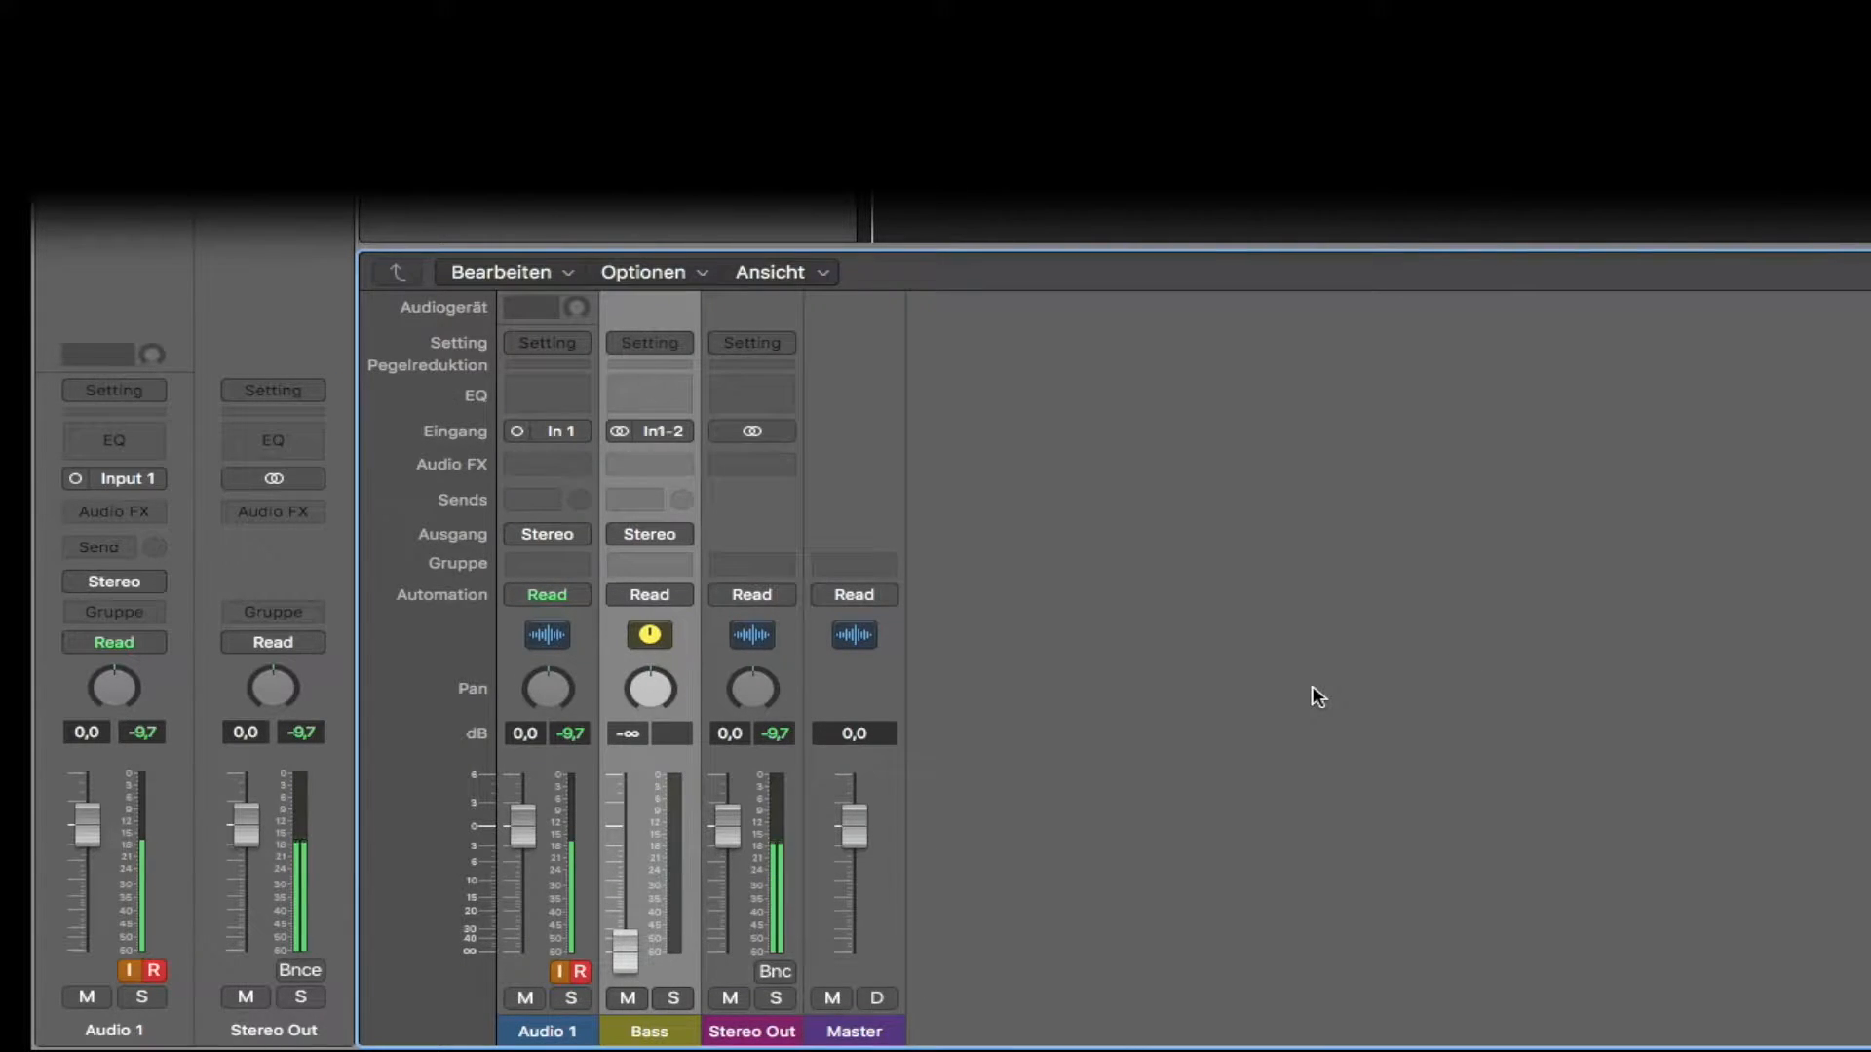
- Add another aux channel strip after Bass and name it Kick
key("ctrl+n")
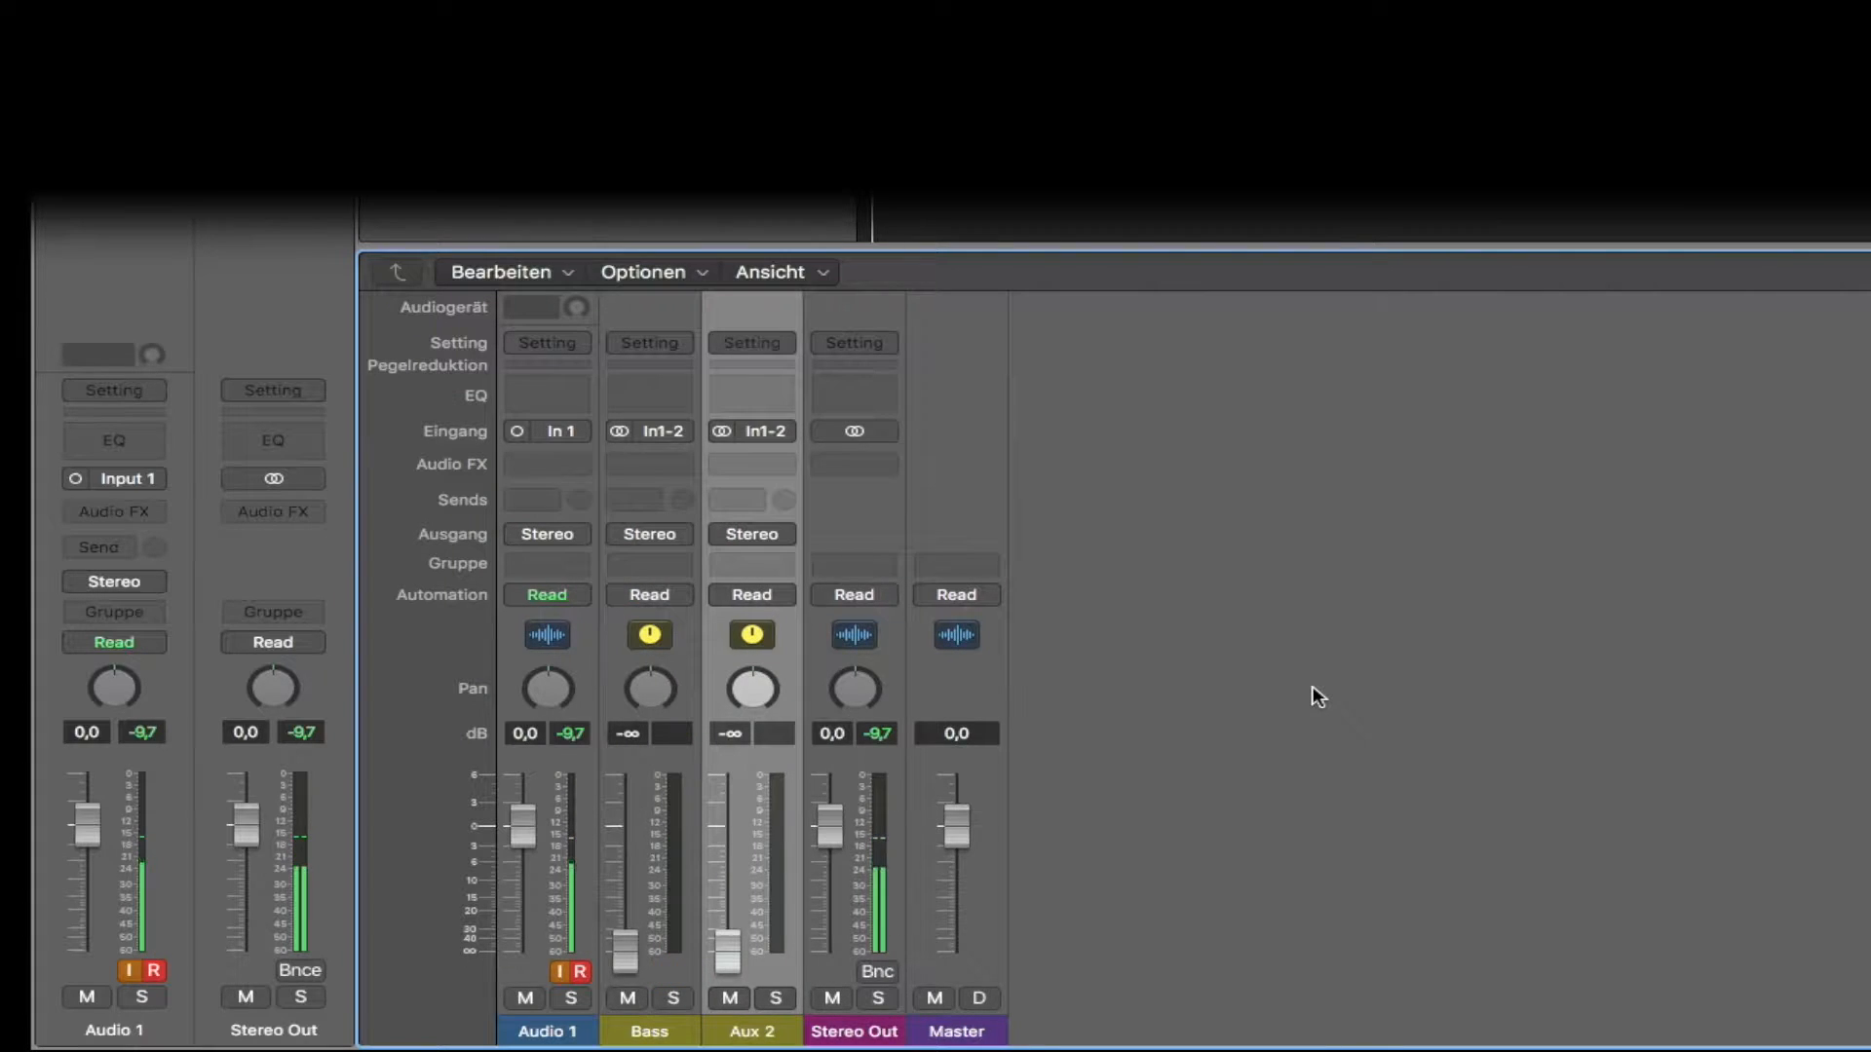
double_click(771, 1032)
type("Kixck")
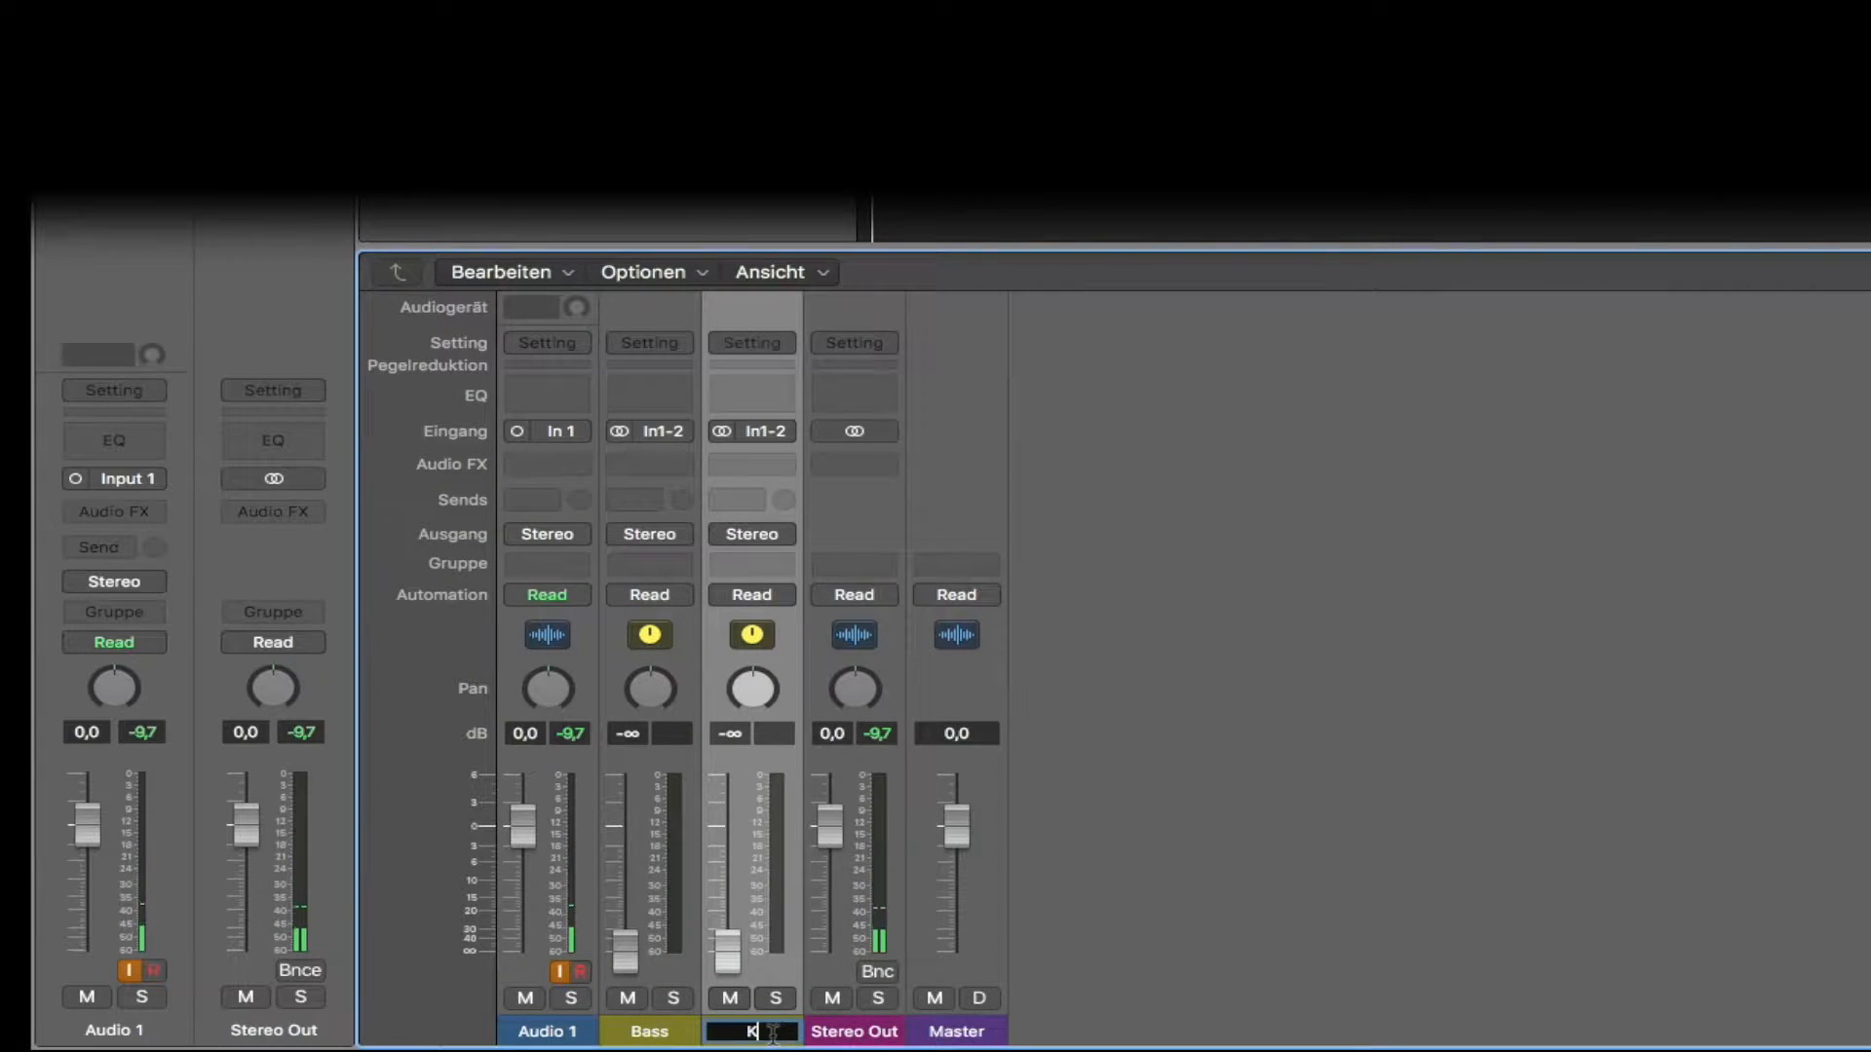
key("BackSpace")
key("BackSpace")
key("BackSpace")
type("ck")
key("Return")
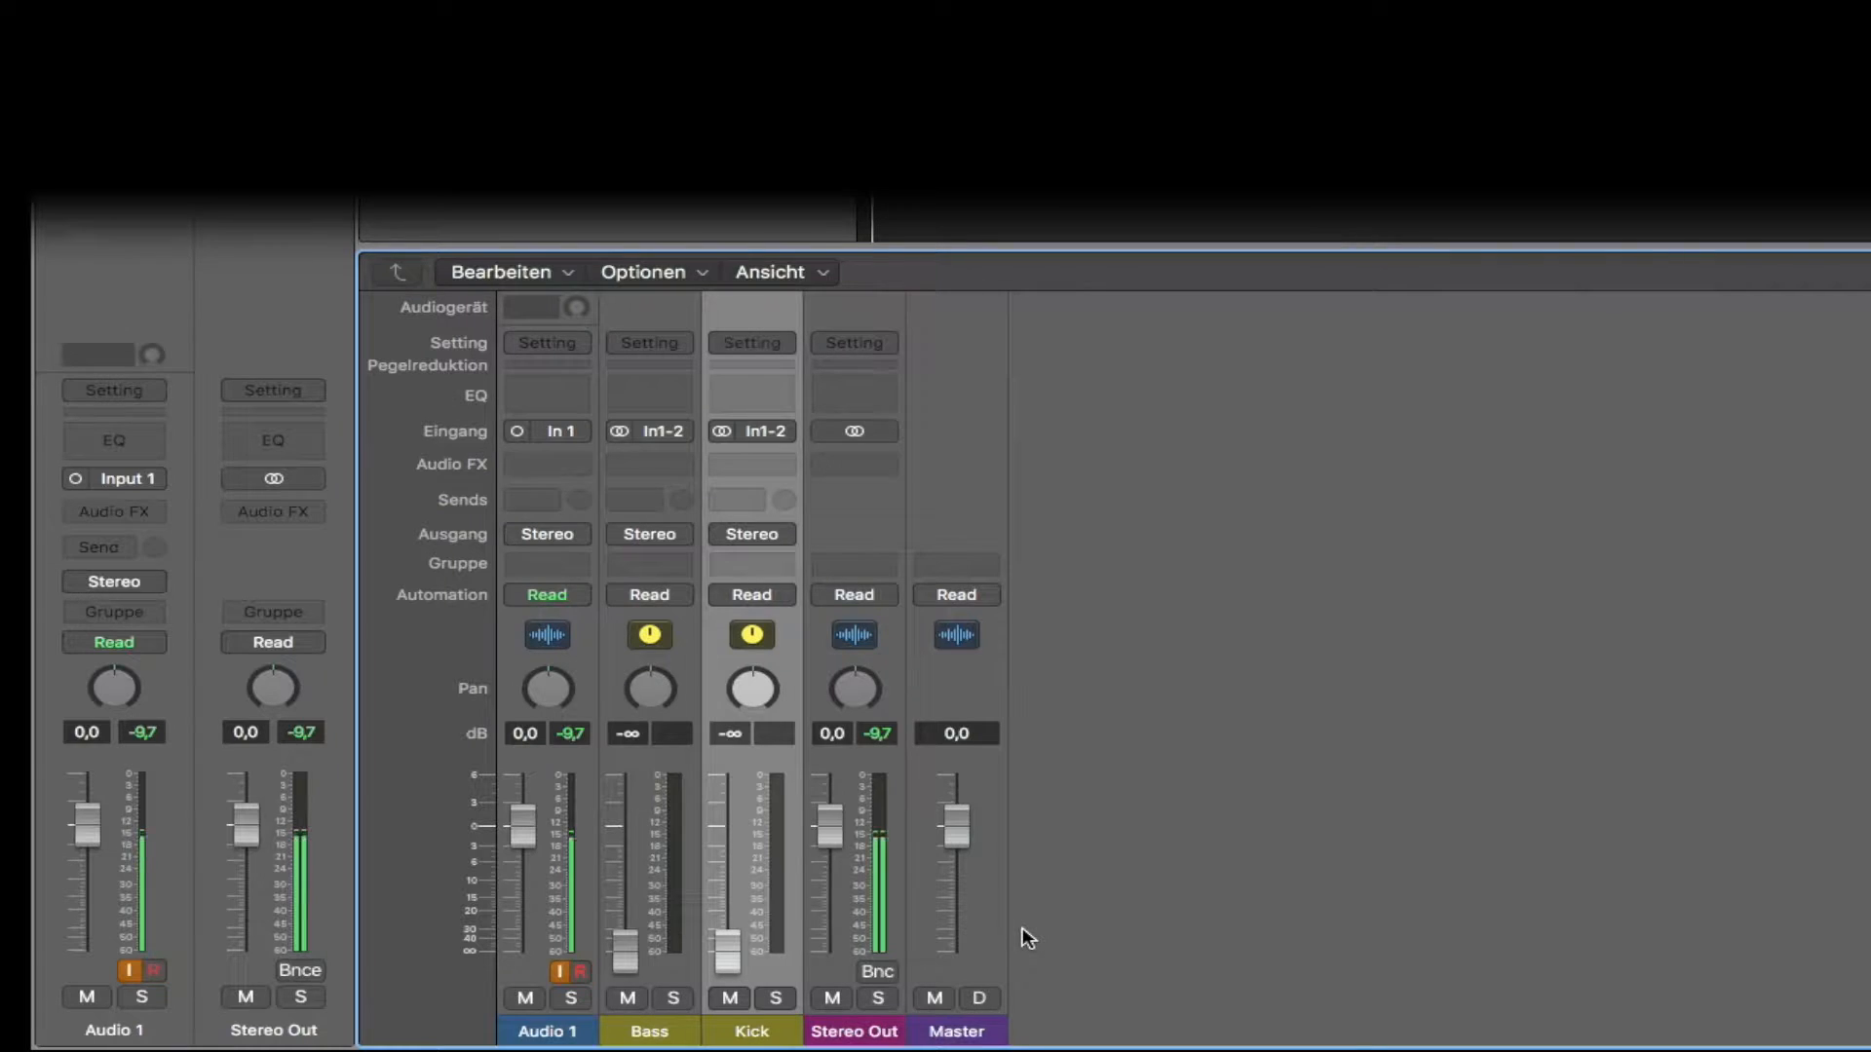
- Add another aux channel strip after Kick and name it Snares
key("ctrl+n")
double_click(855, 1031)
type("Snares")
key("Return")
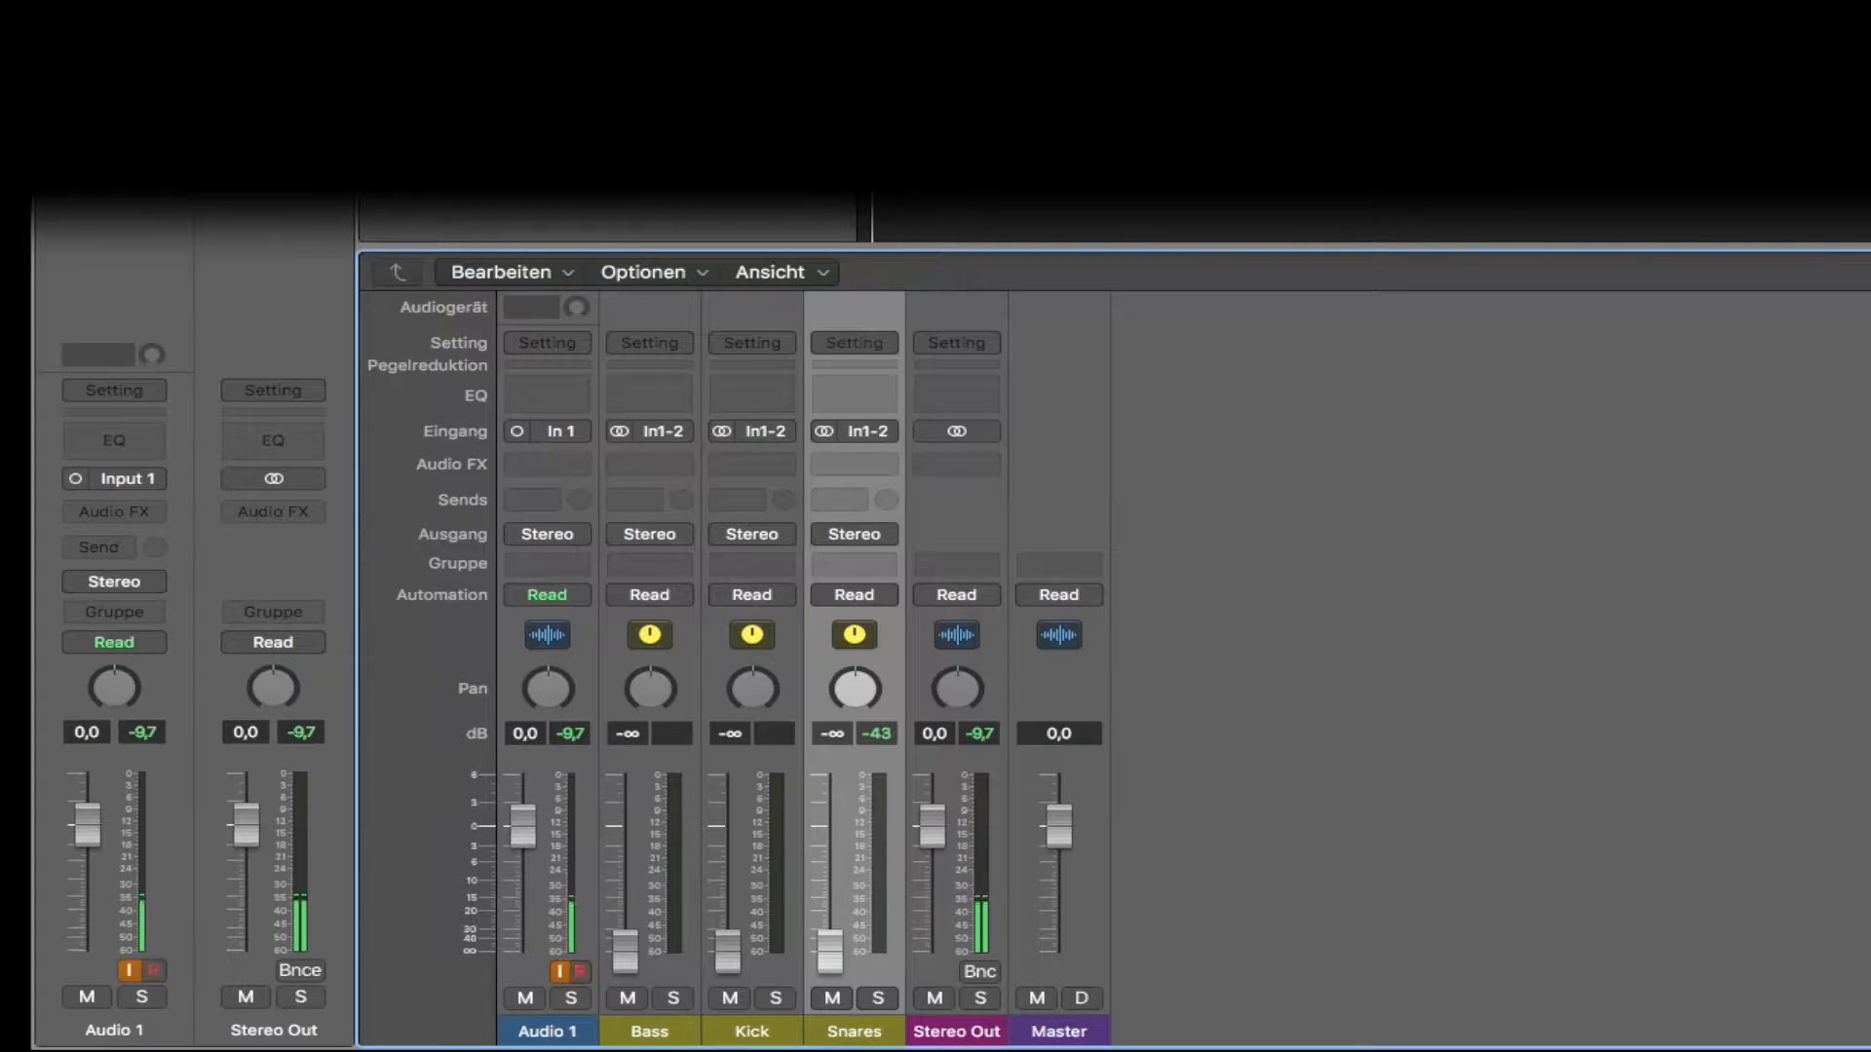
- Create a further aux channel strip after Snares and rename it Claps
key("super+d")
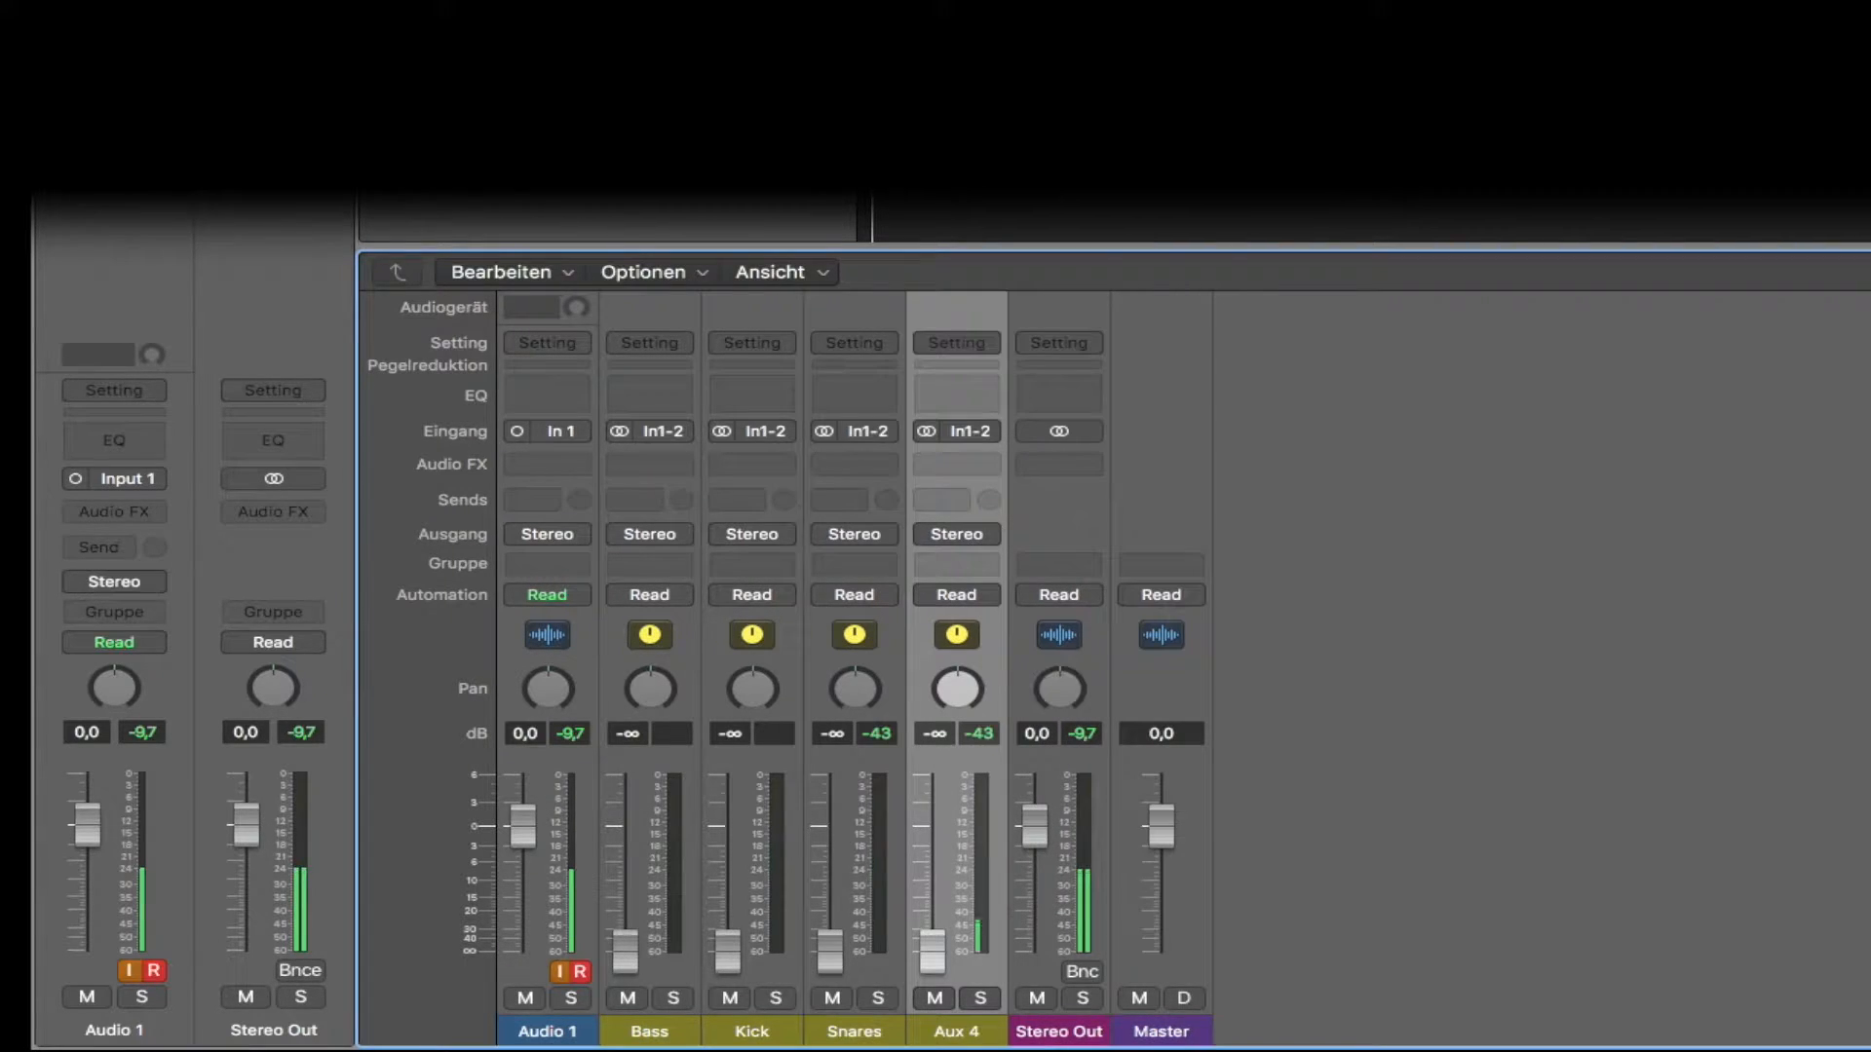
double_click(975, 1031)
type("C")
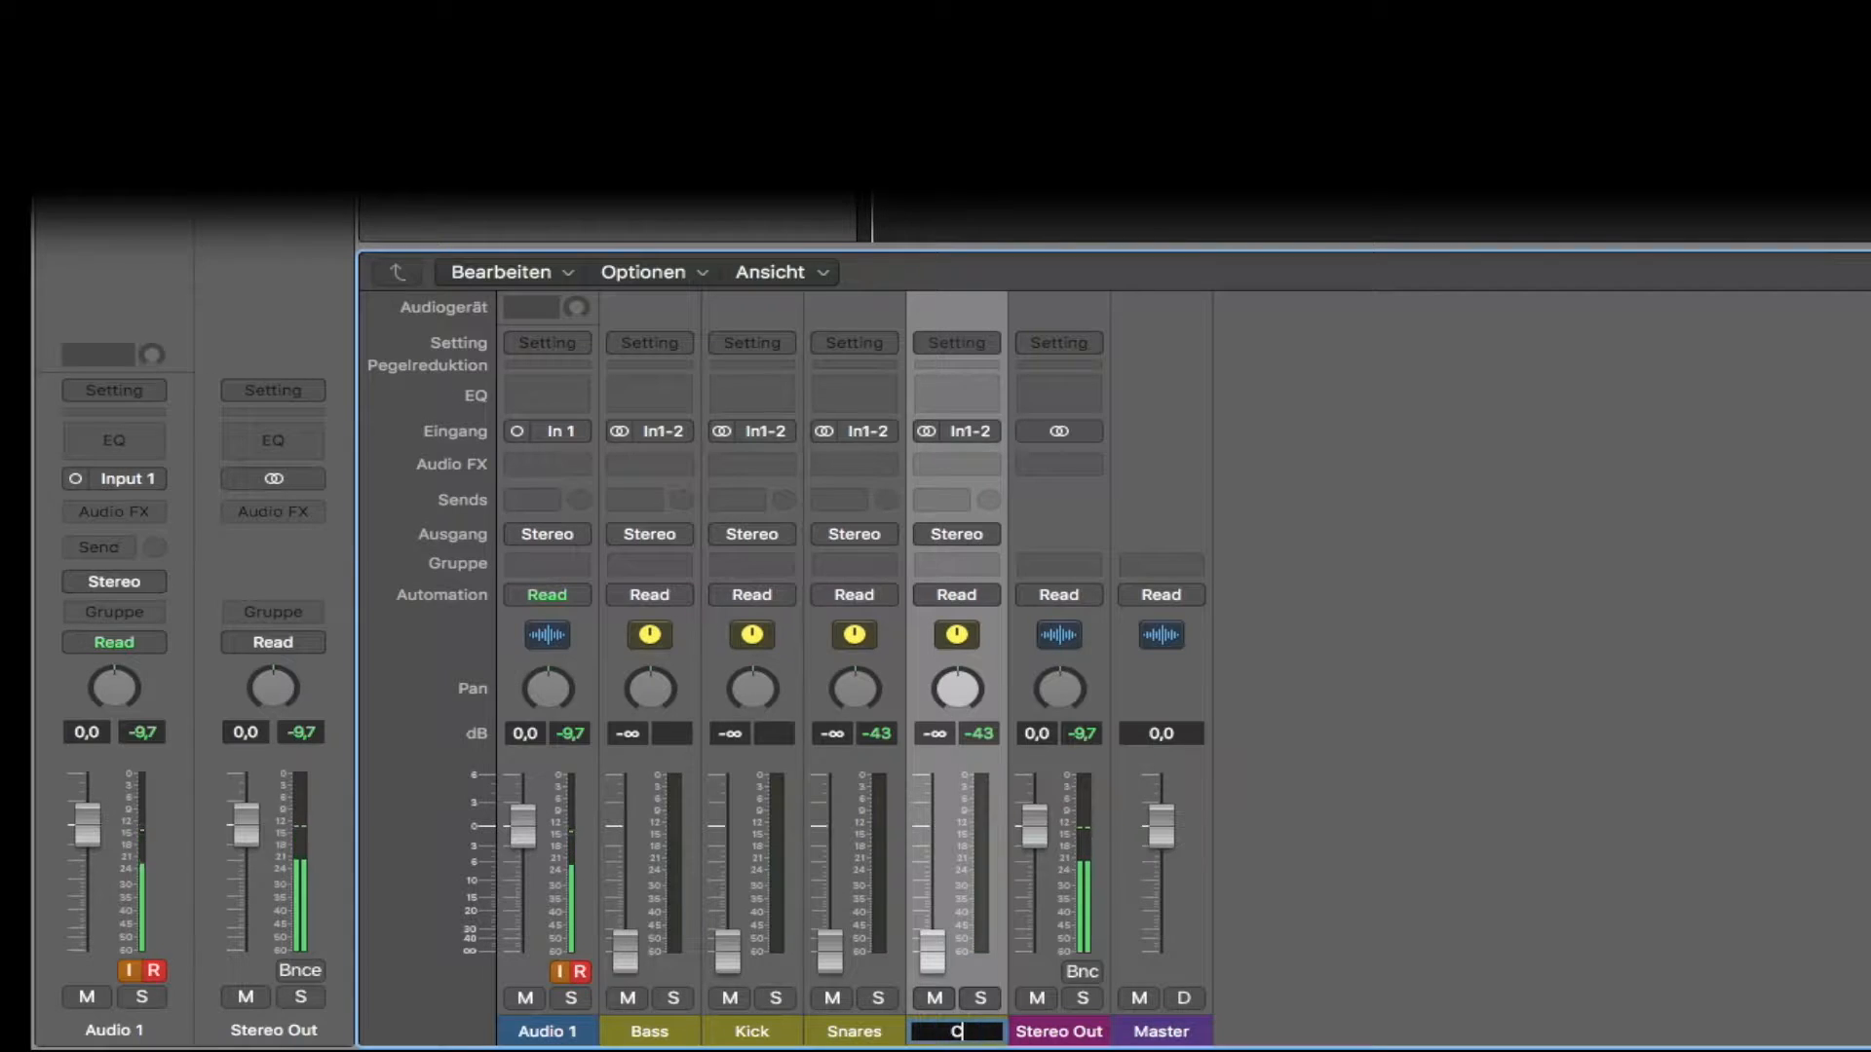
type("laps")
key("Return")
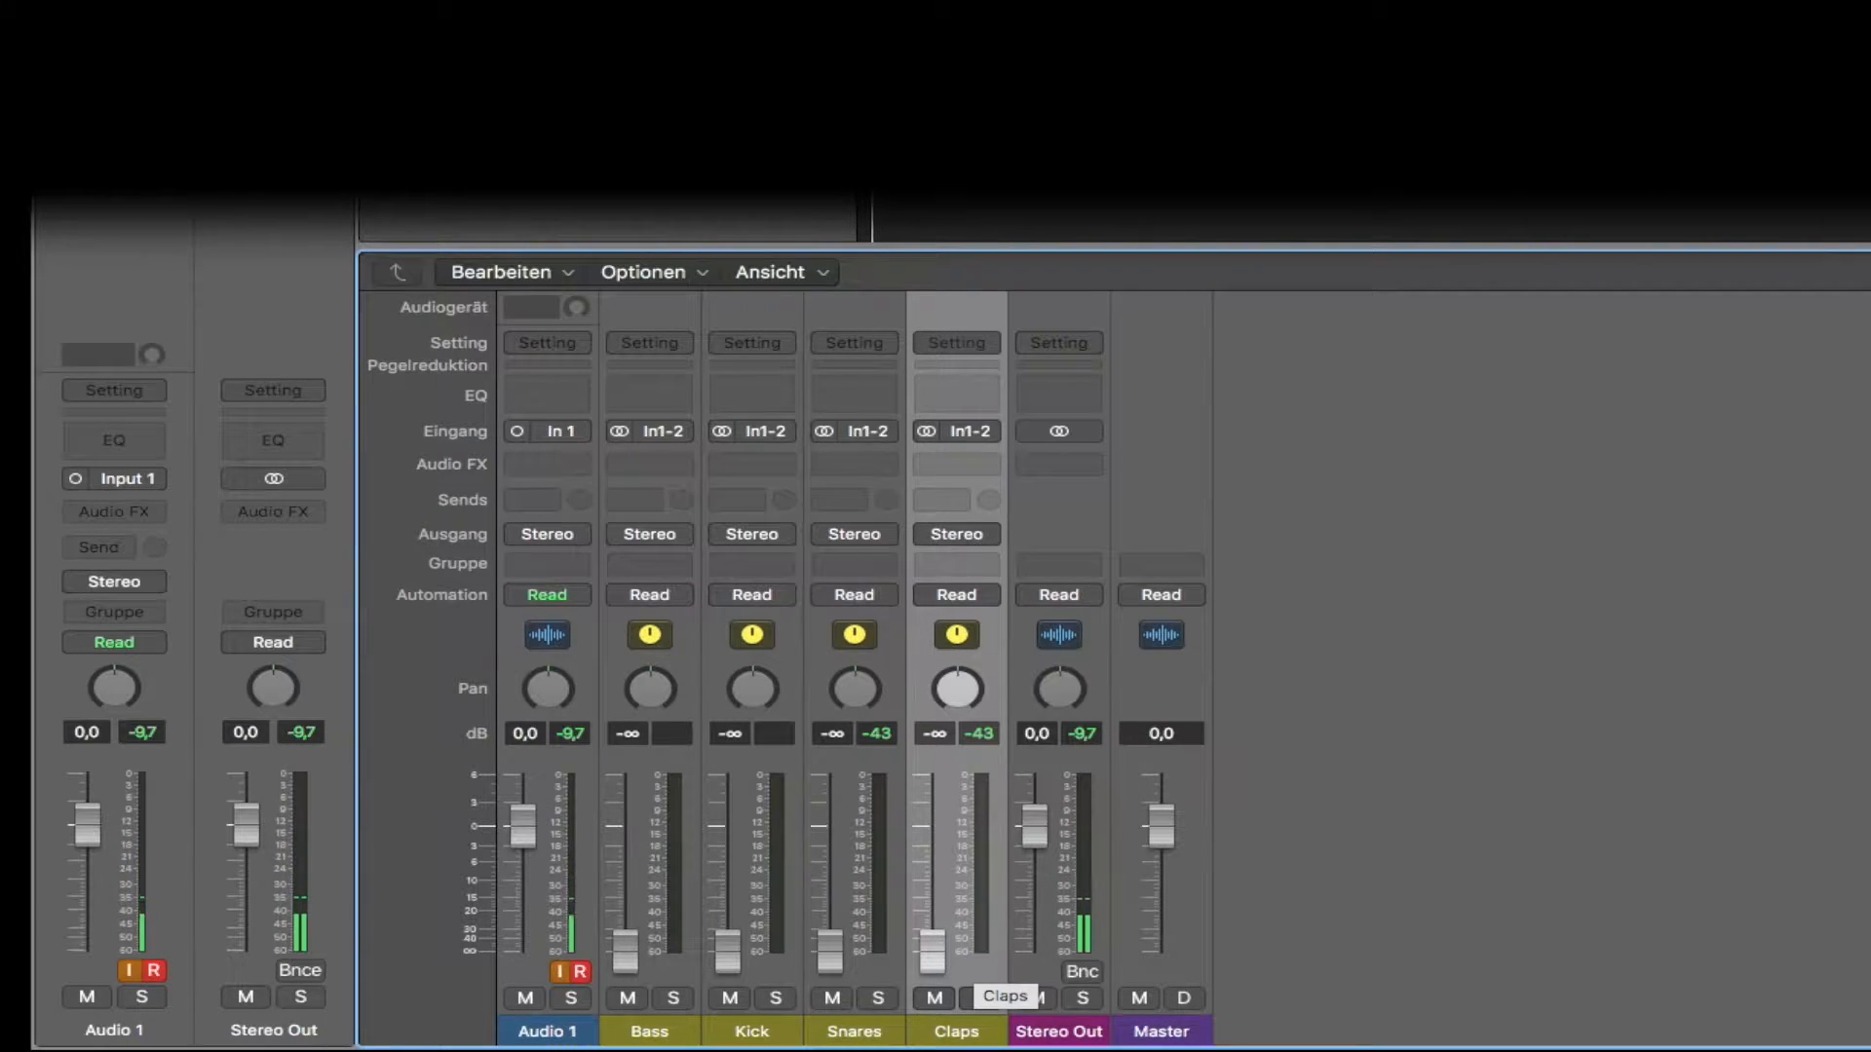
- Add another aux channel strip after Claps and name it Toms
key("ctrl+n")
double_click(1065, 1035)
type("Toms")
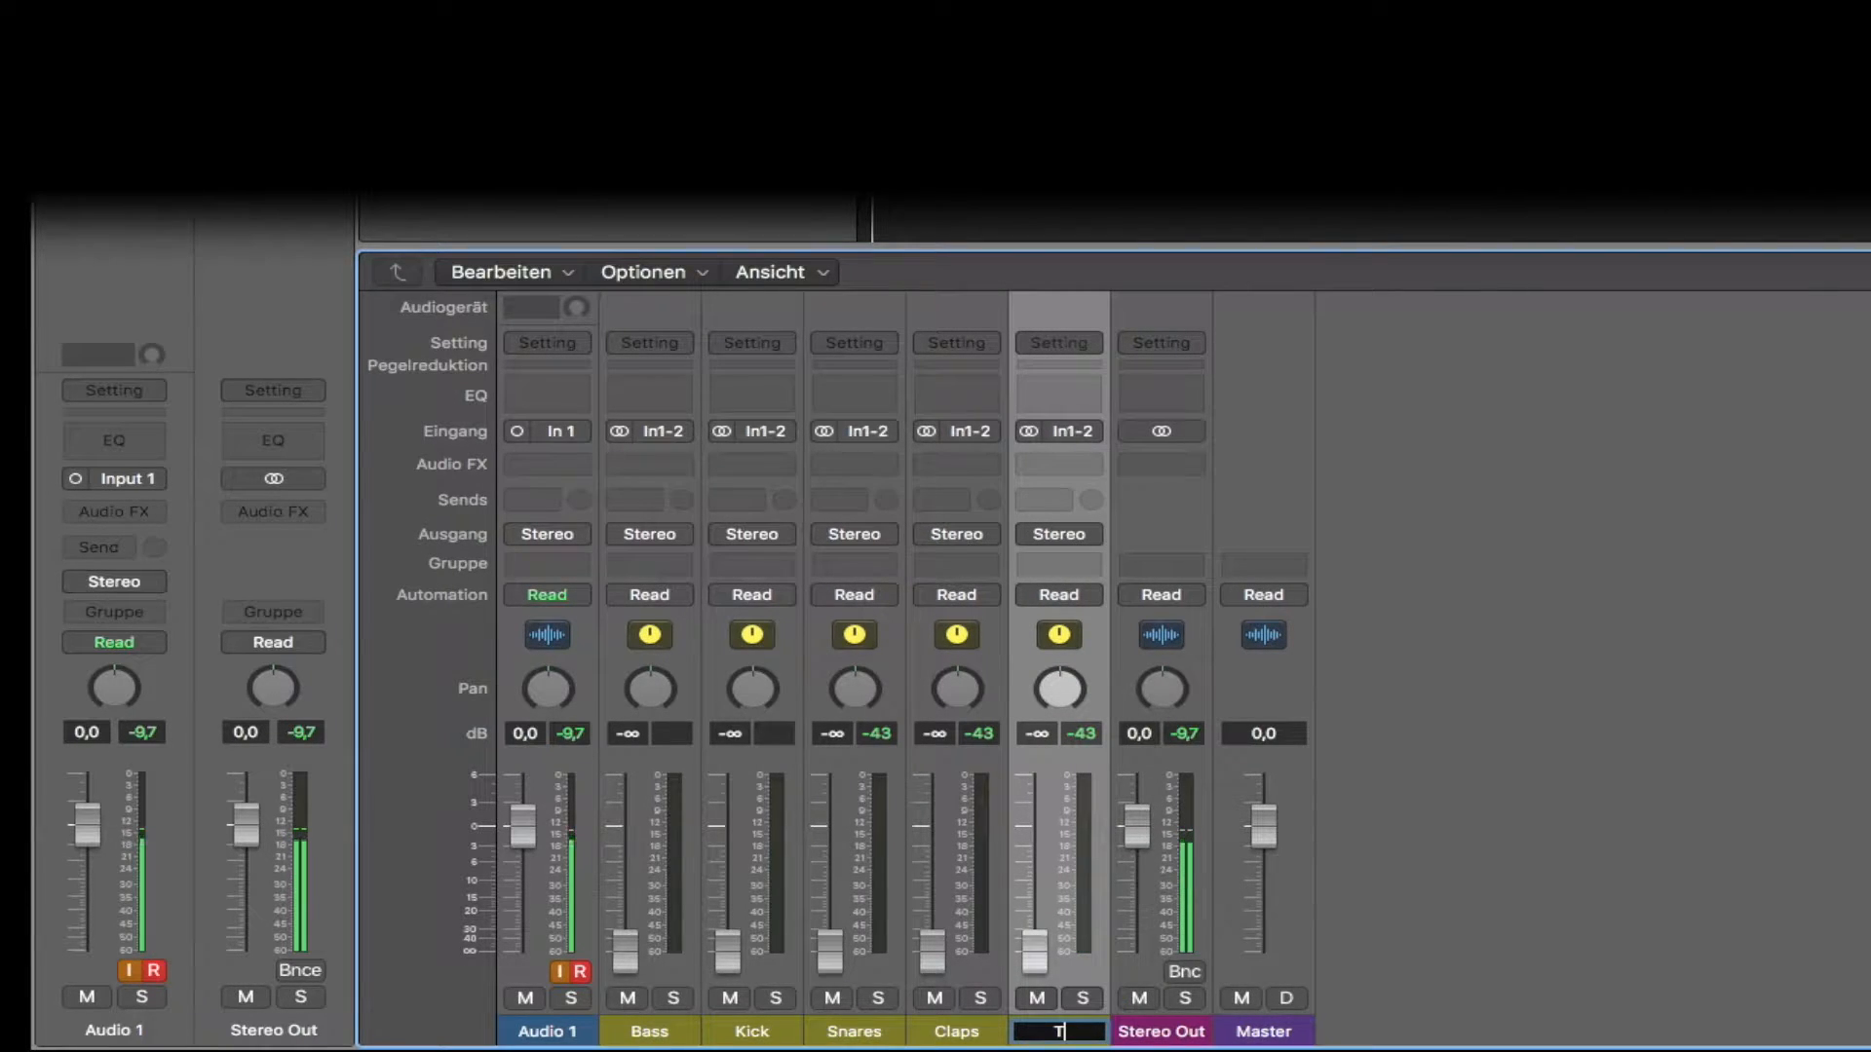
key("Return")
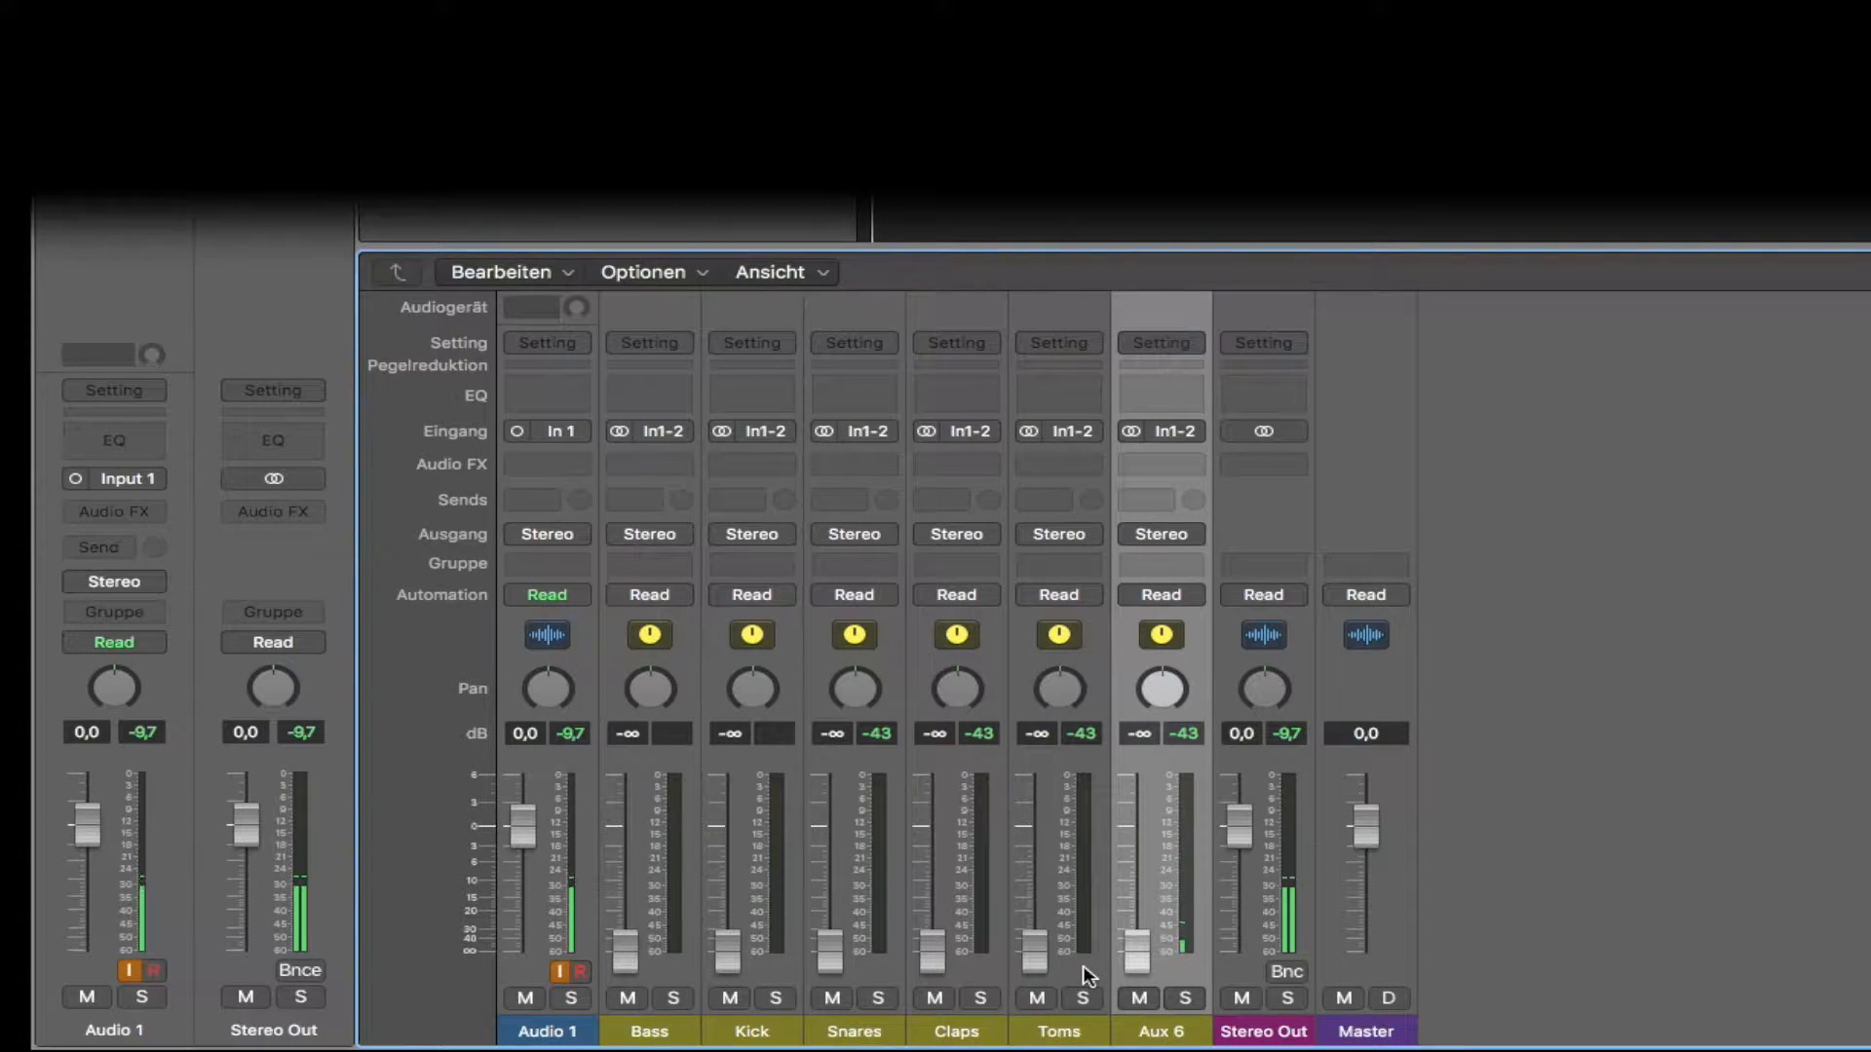
- Set up the aux channel strips following Toms, naming them Perc, Music and FX
double_click(1182, 1031)
type("Perc")
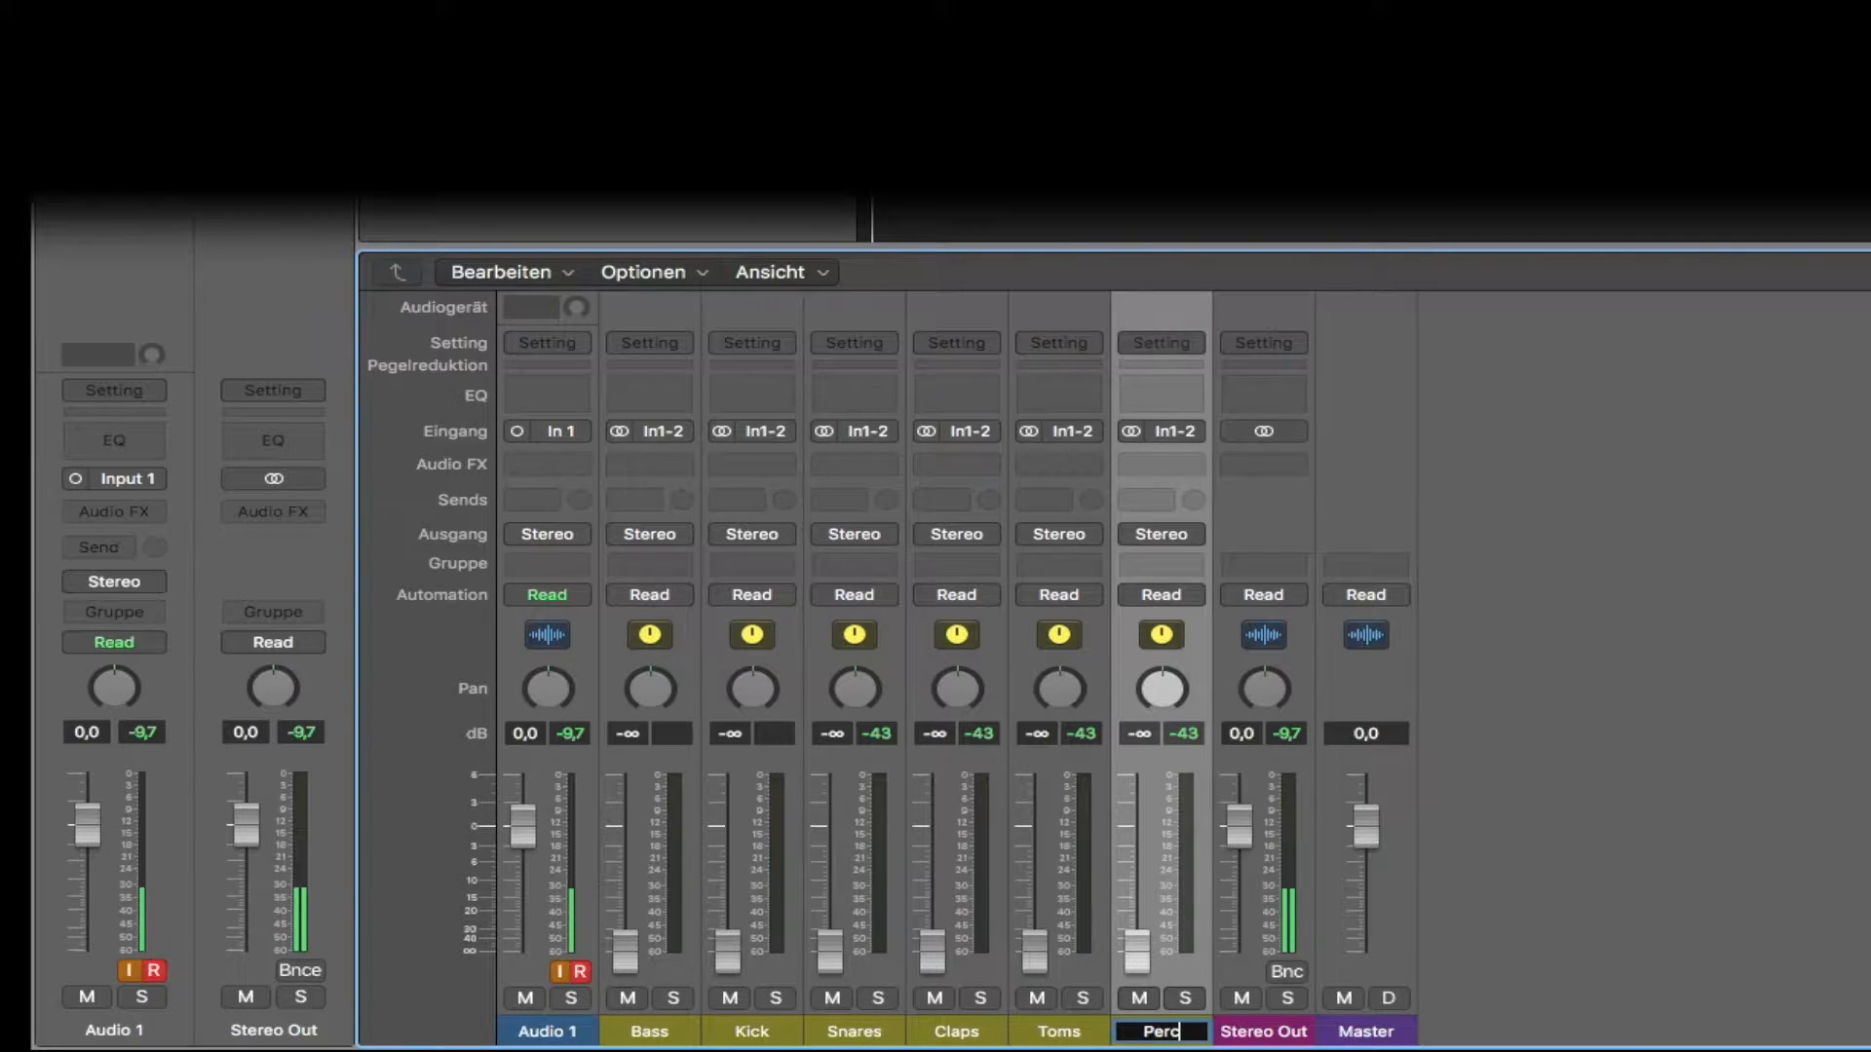
key("Return")
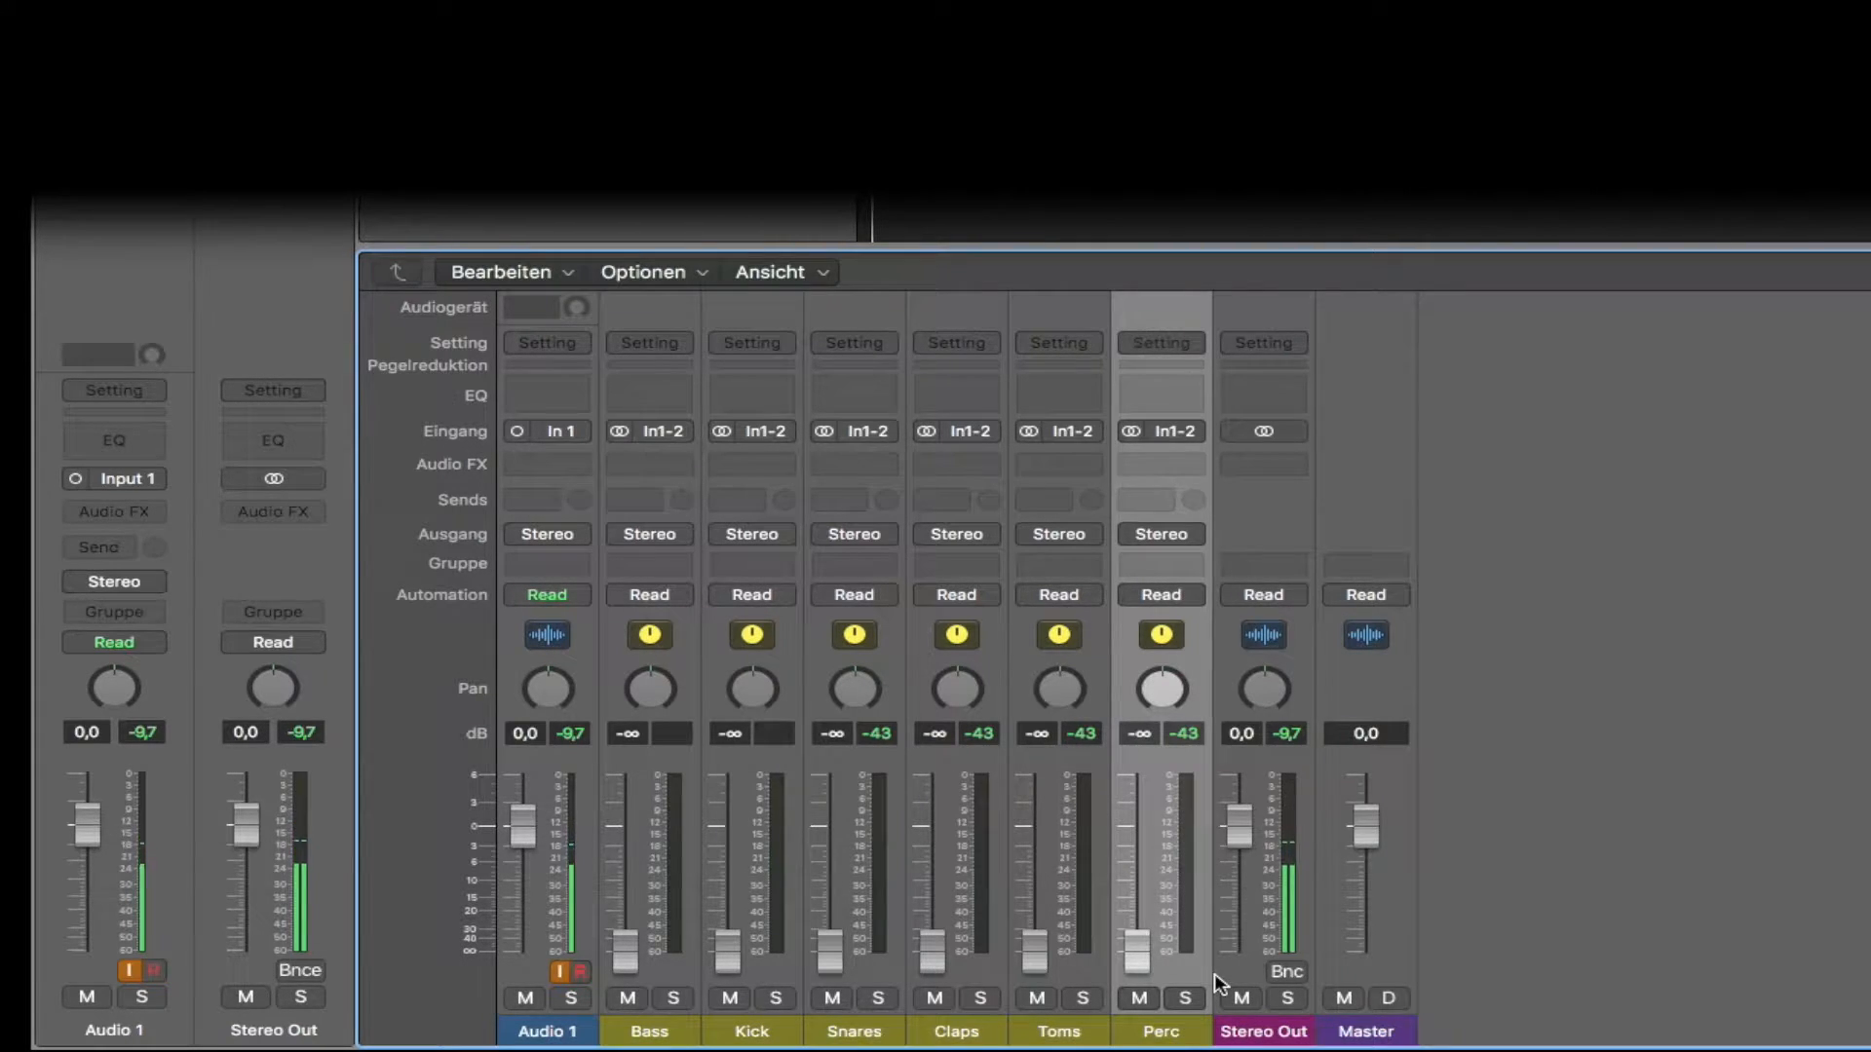
type("Music")
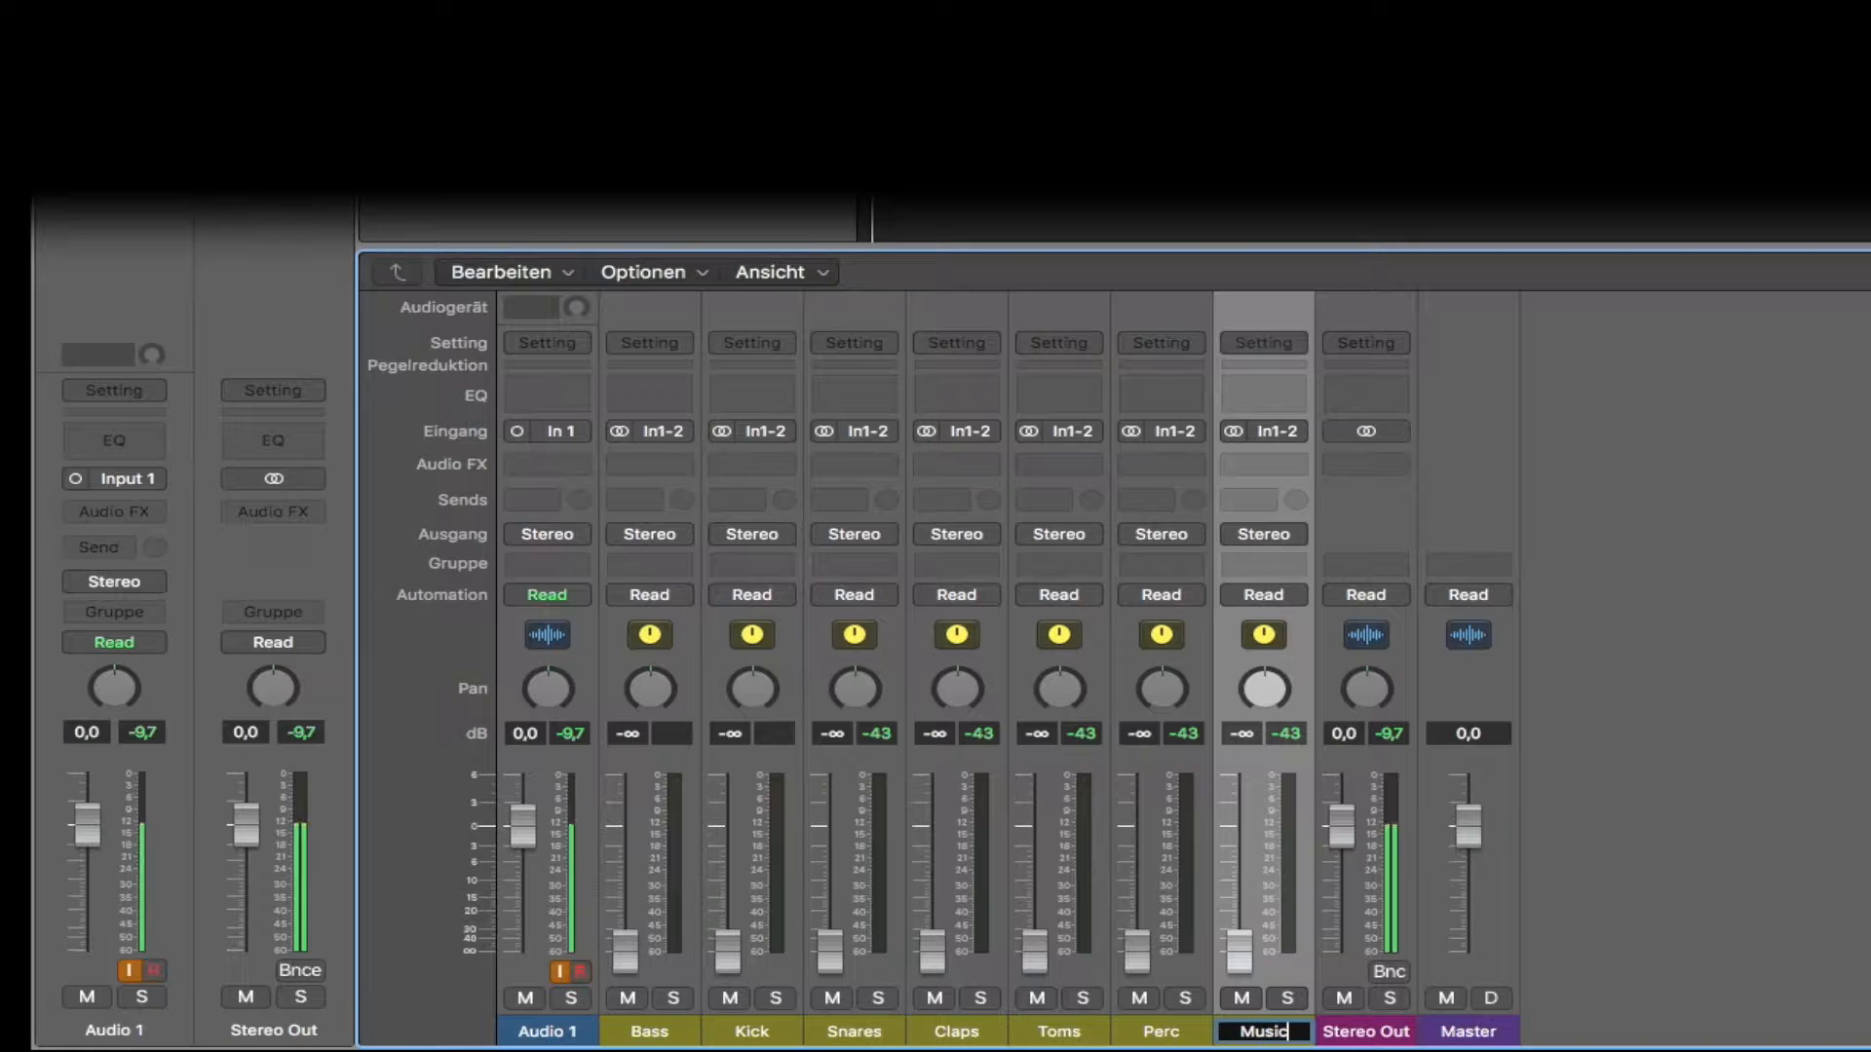
key("Return")
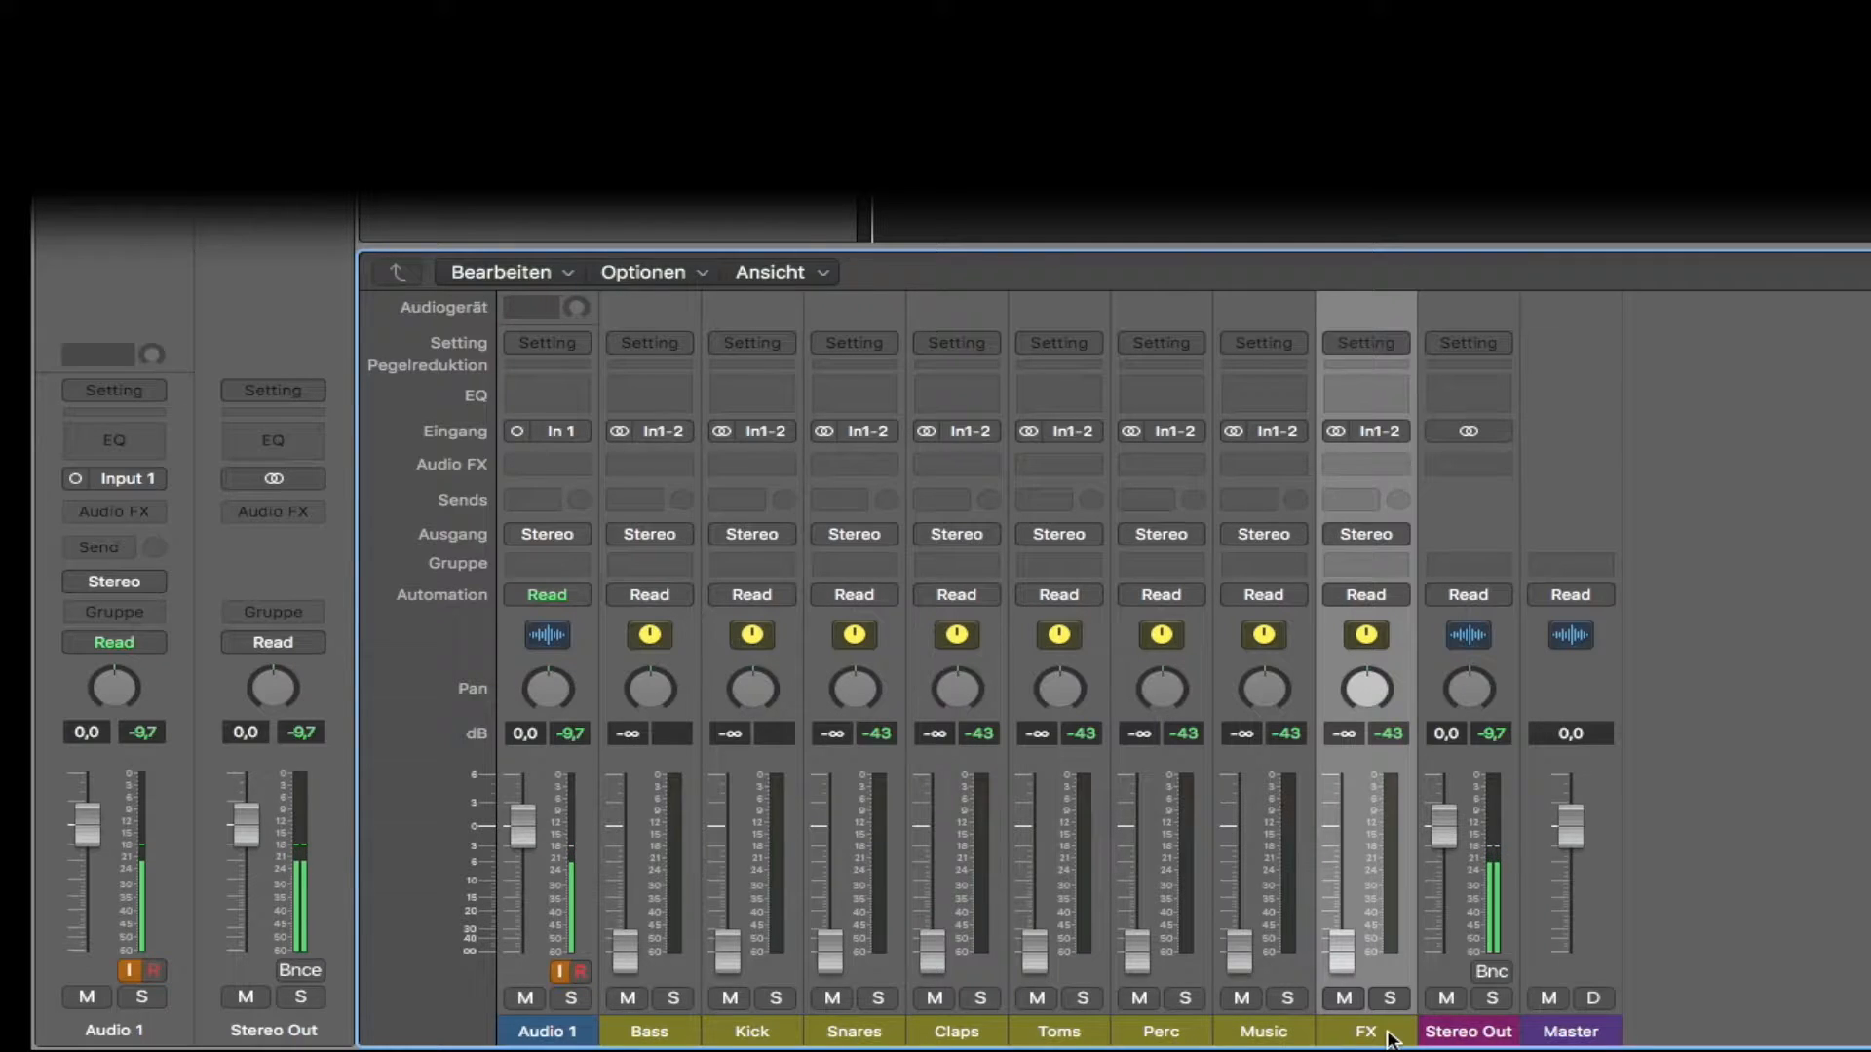
- Add another aux channel strip after FX and name it Vocals
key("ctrl+n")
double_click(1469, 1033)
type("Vocals")
key("Return")
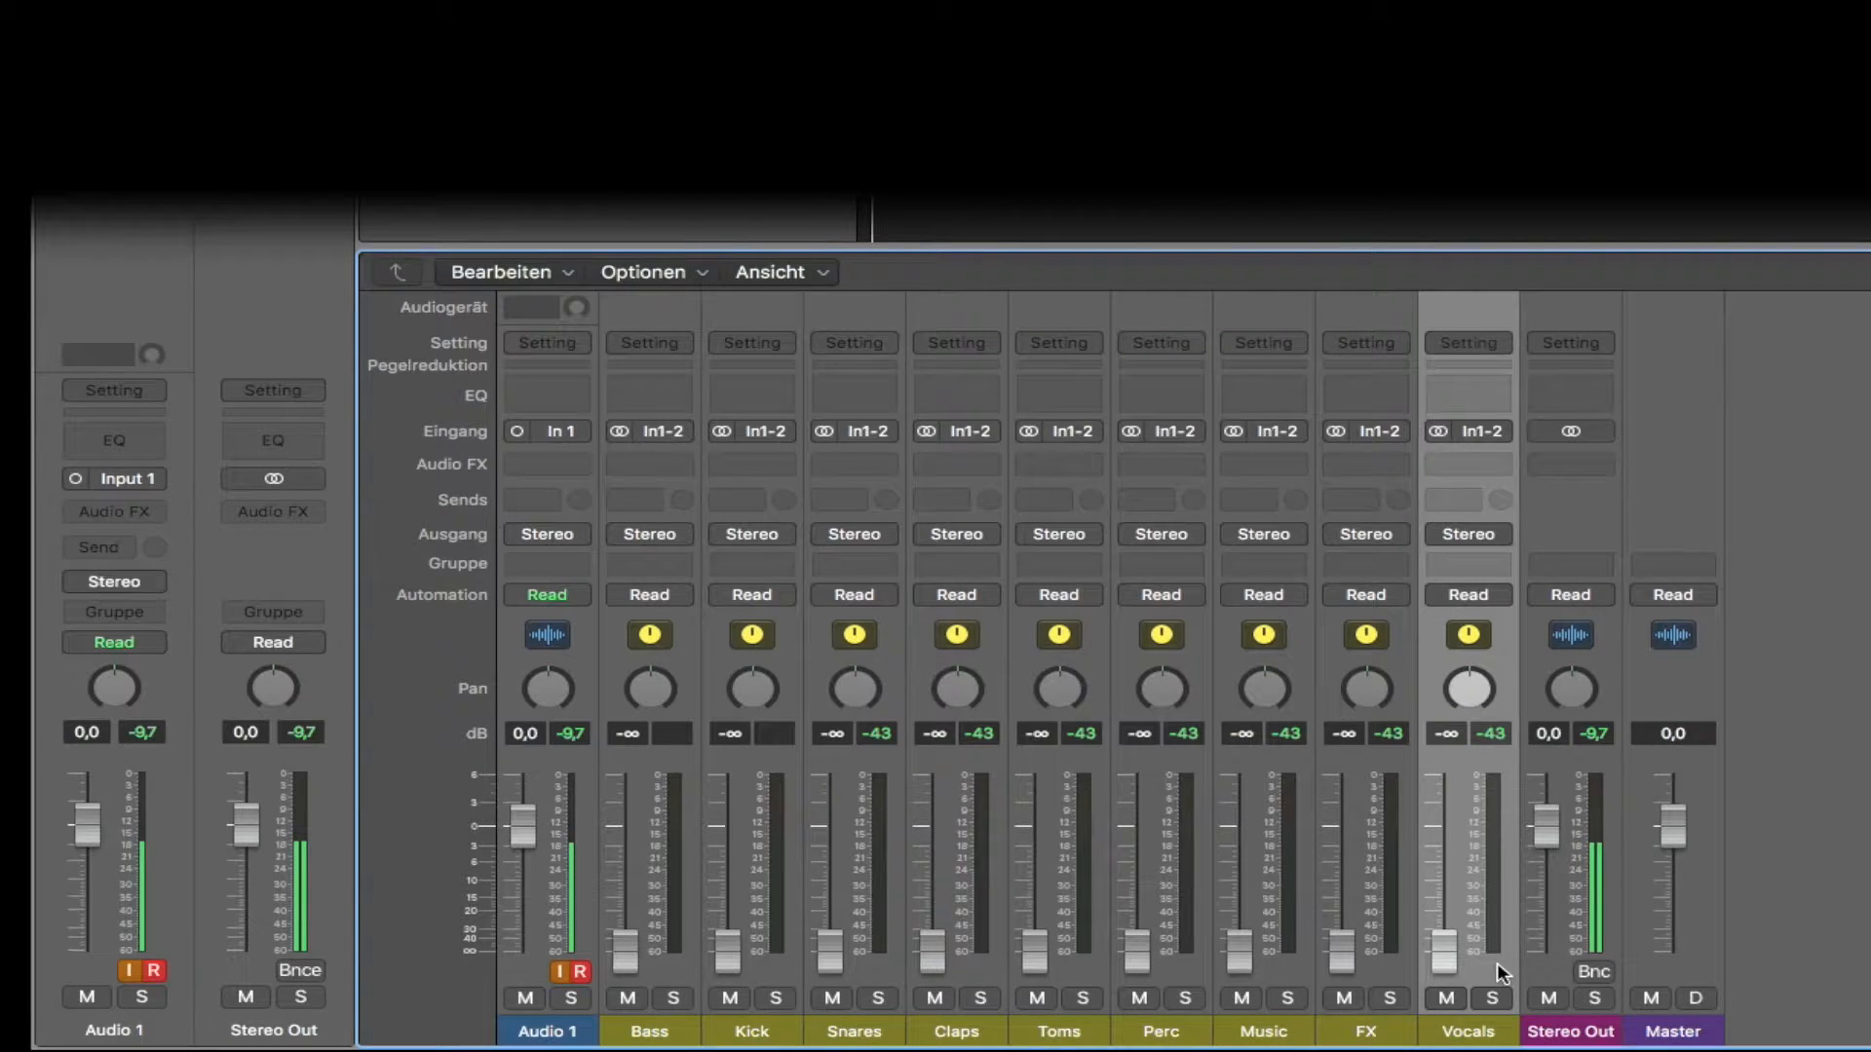
- Name the aux channel strip that follows Vocals Mix Buss
double_click(1596, 1037)
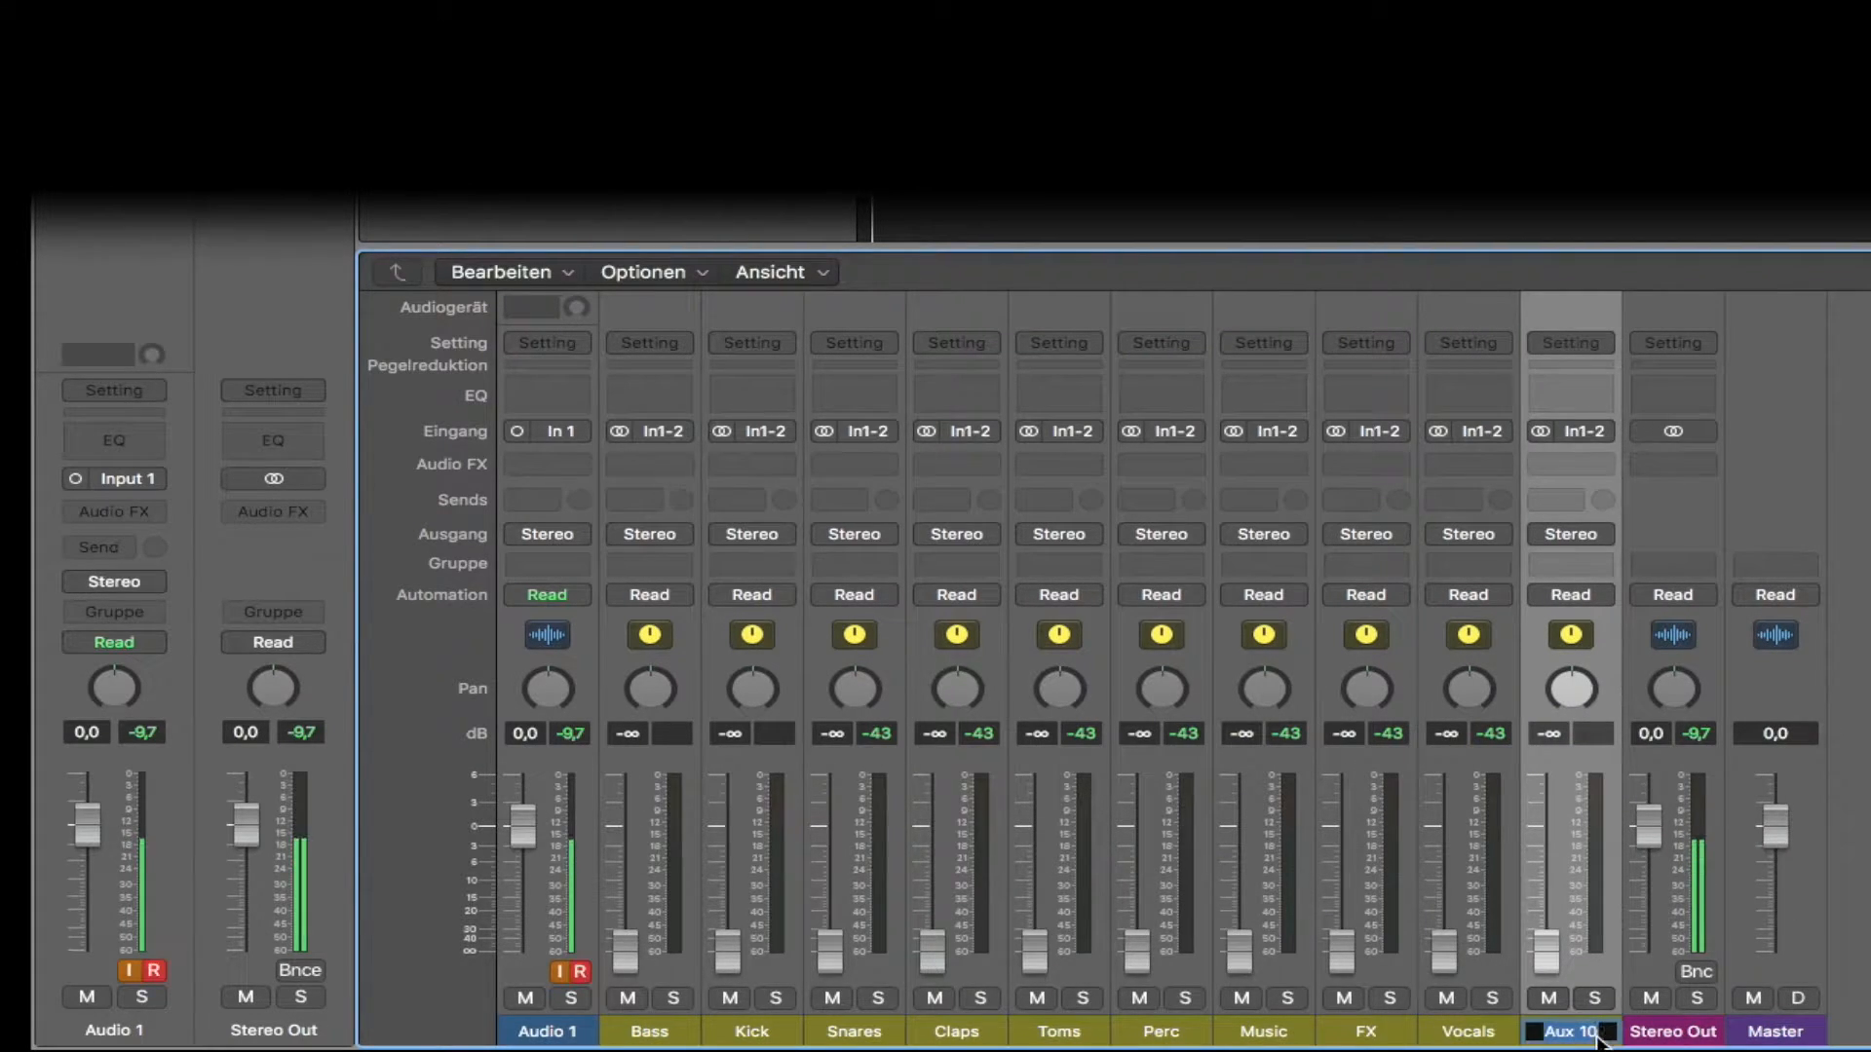
type("Mix Buss")
key("Return")
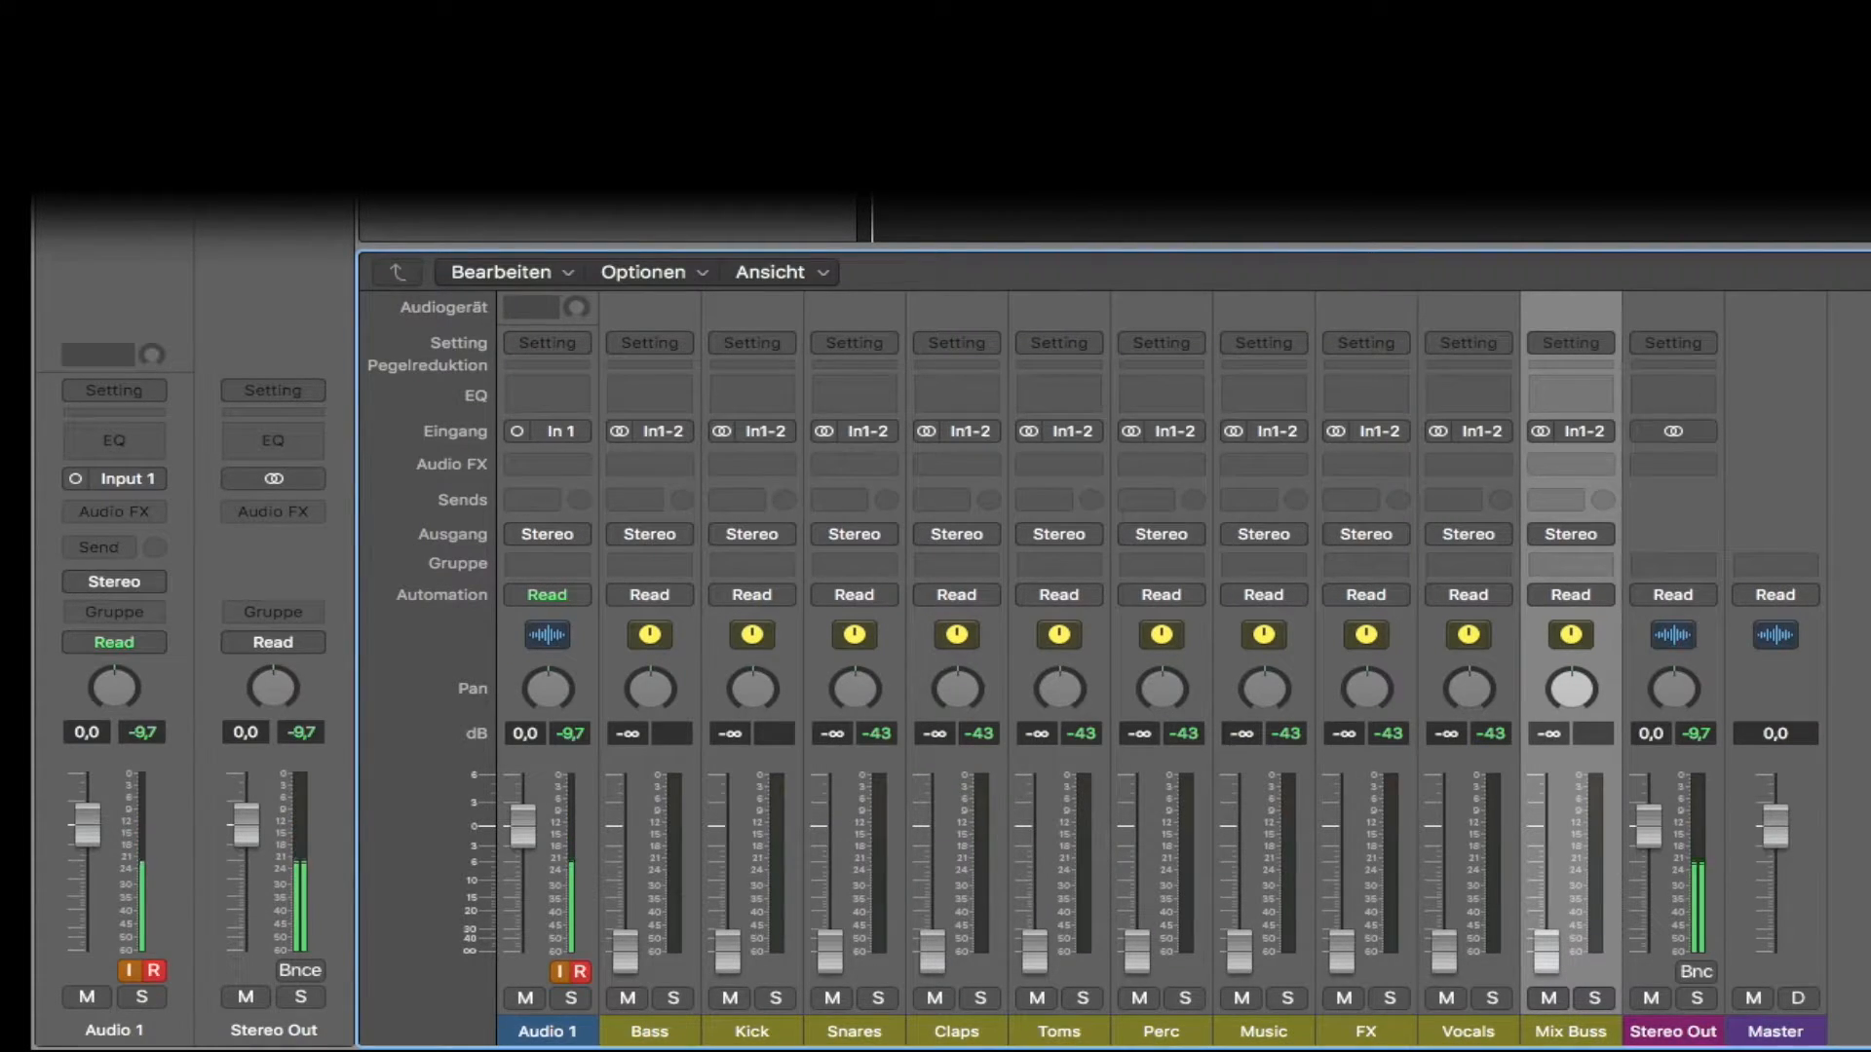
- Colour the Bass channel strip red, Kick yellow-orange, Snares lime green and Claps green
left_click(650, 1031)
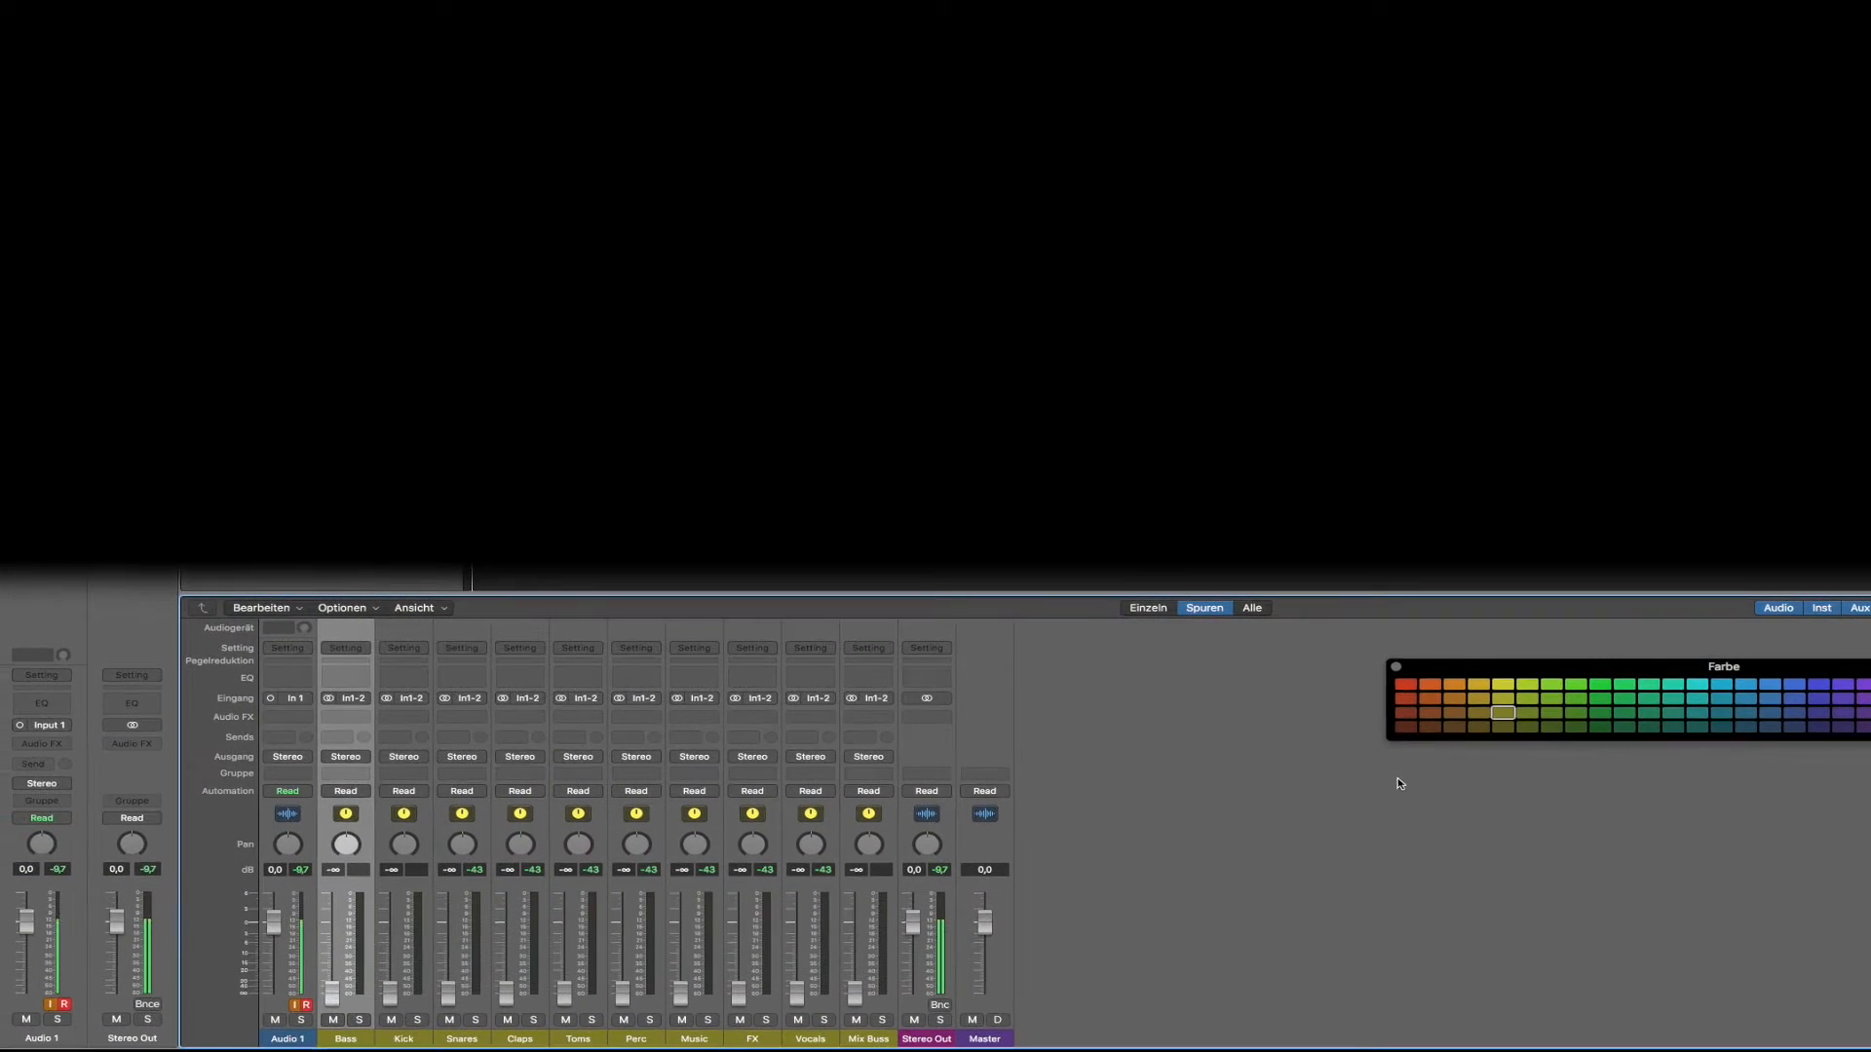
left_click(1415, 688)
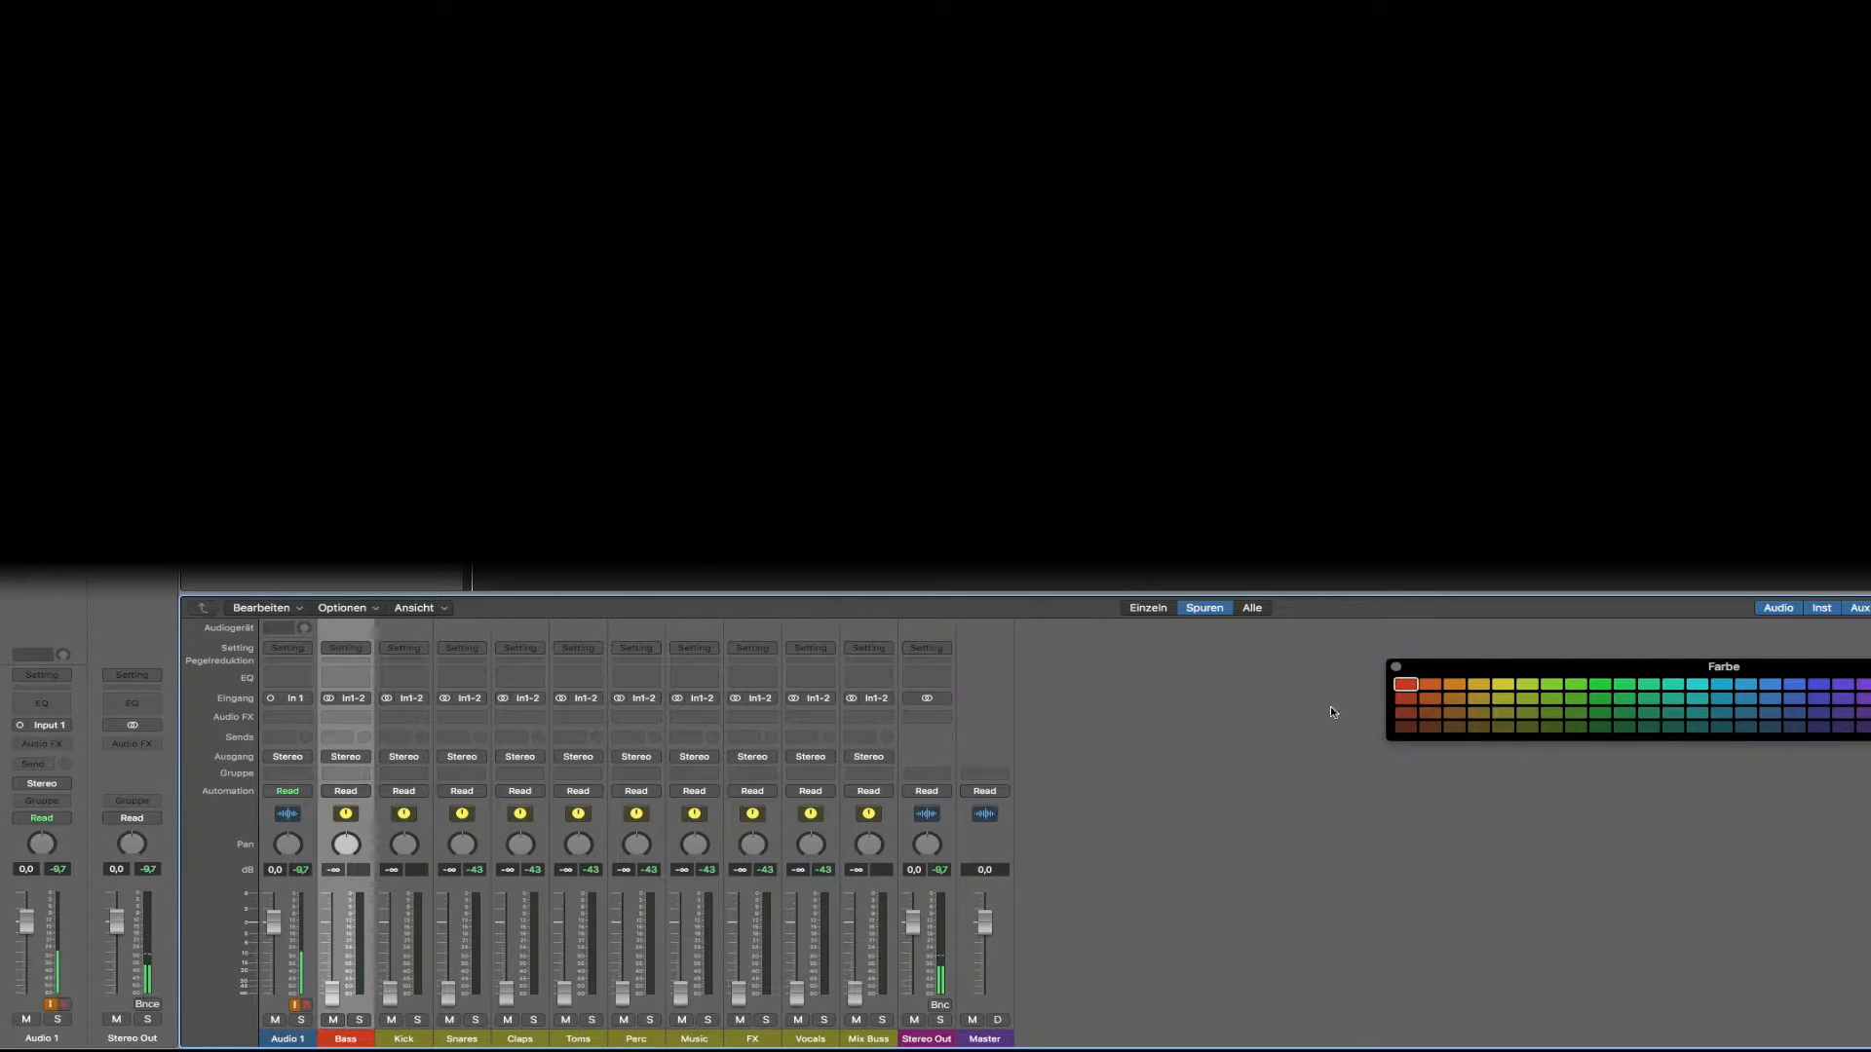
left_click(418, 1005)
left_click(1479, 686)
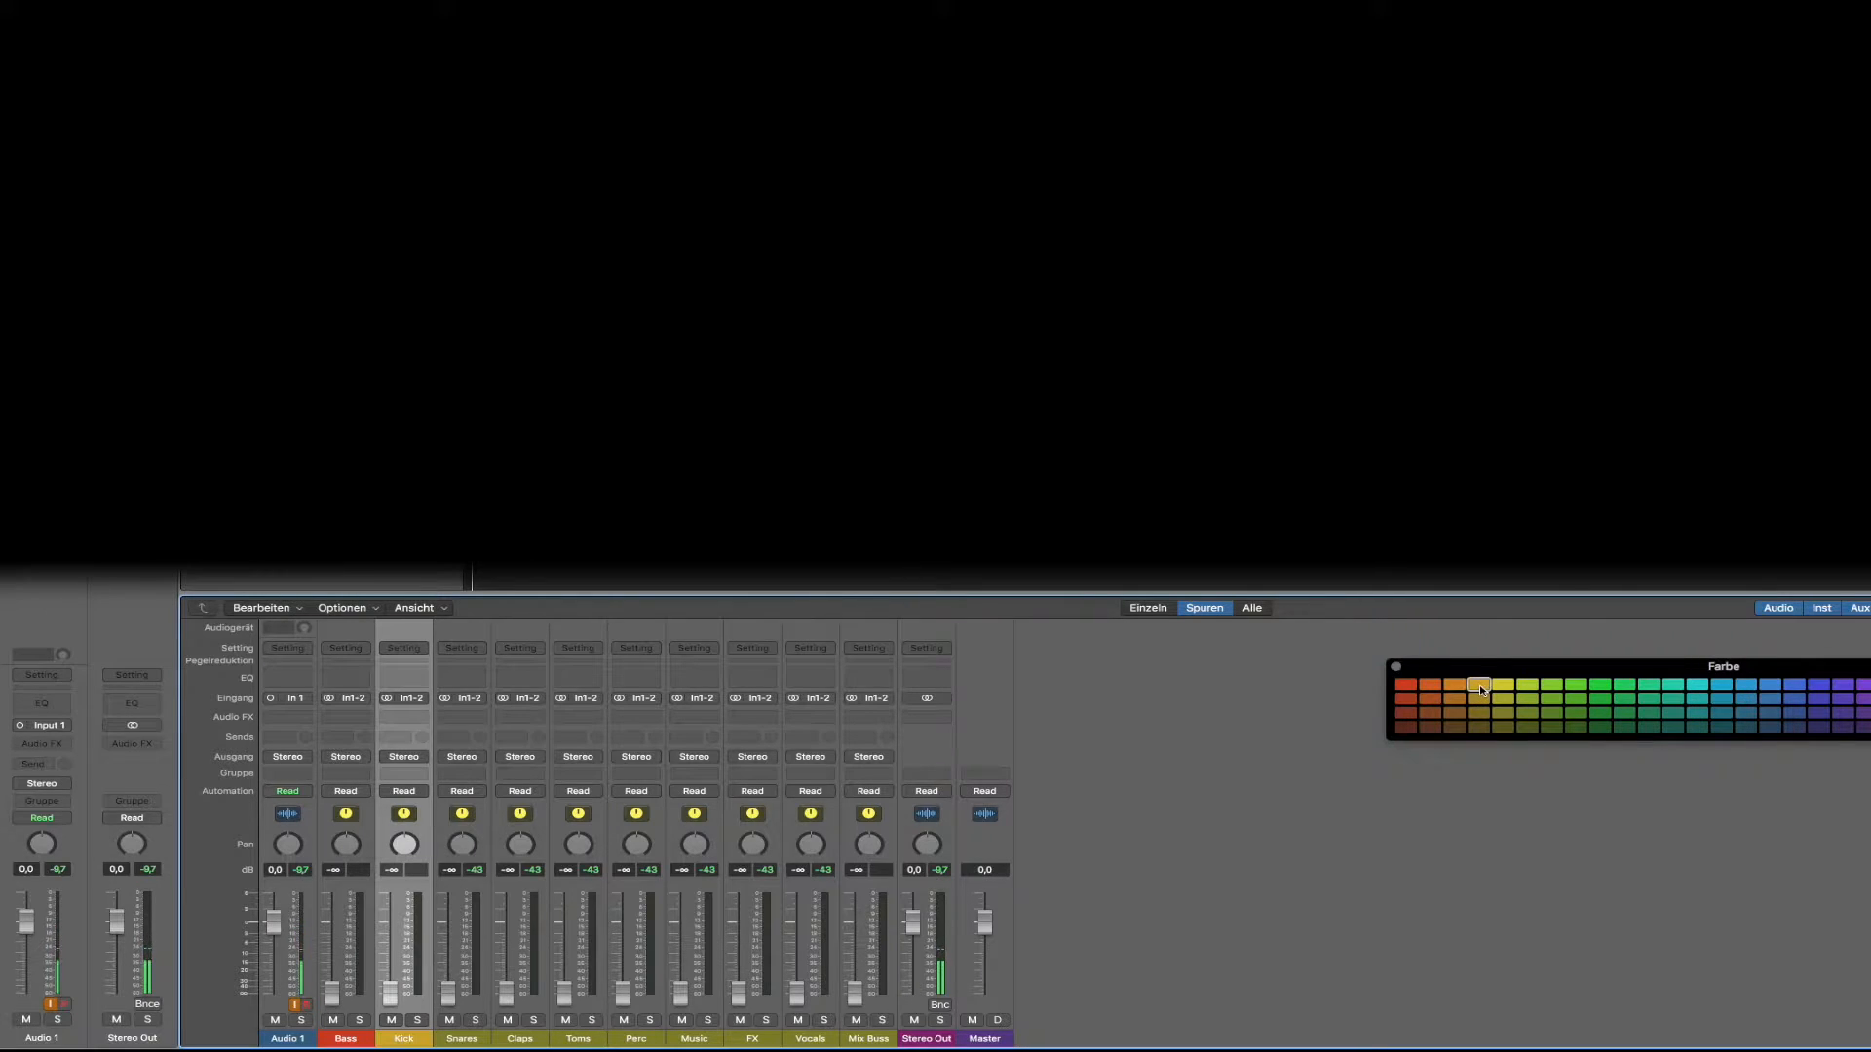
left_click(1537, 686)
left_click(536, 1014)
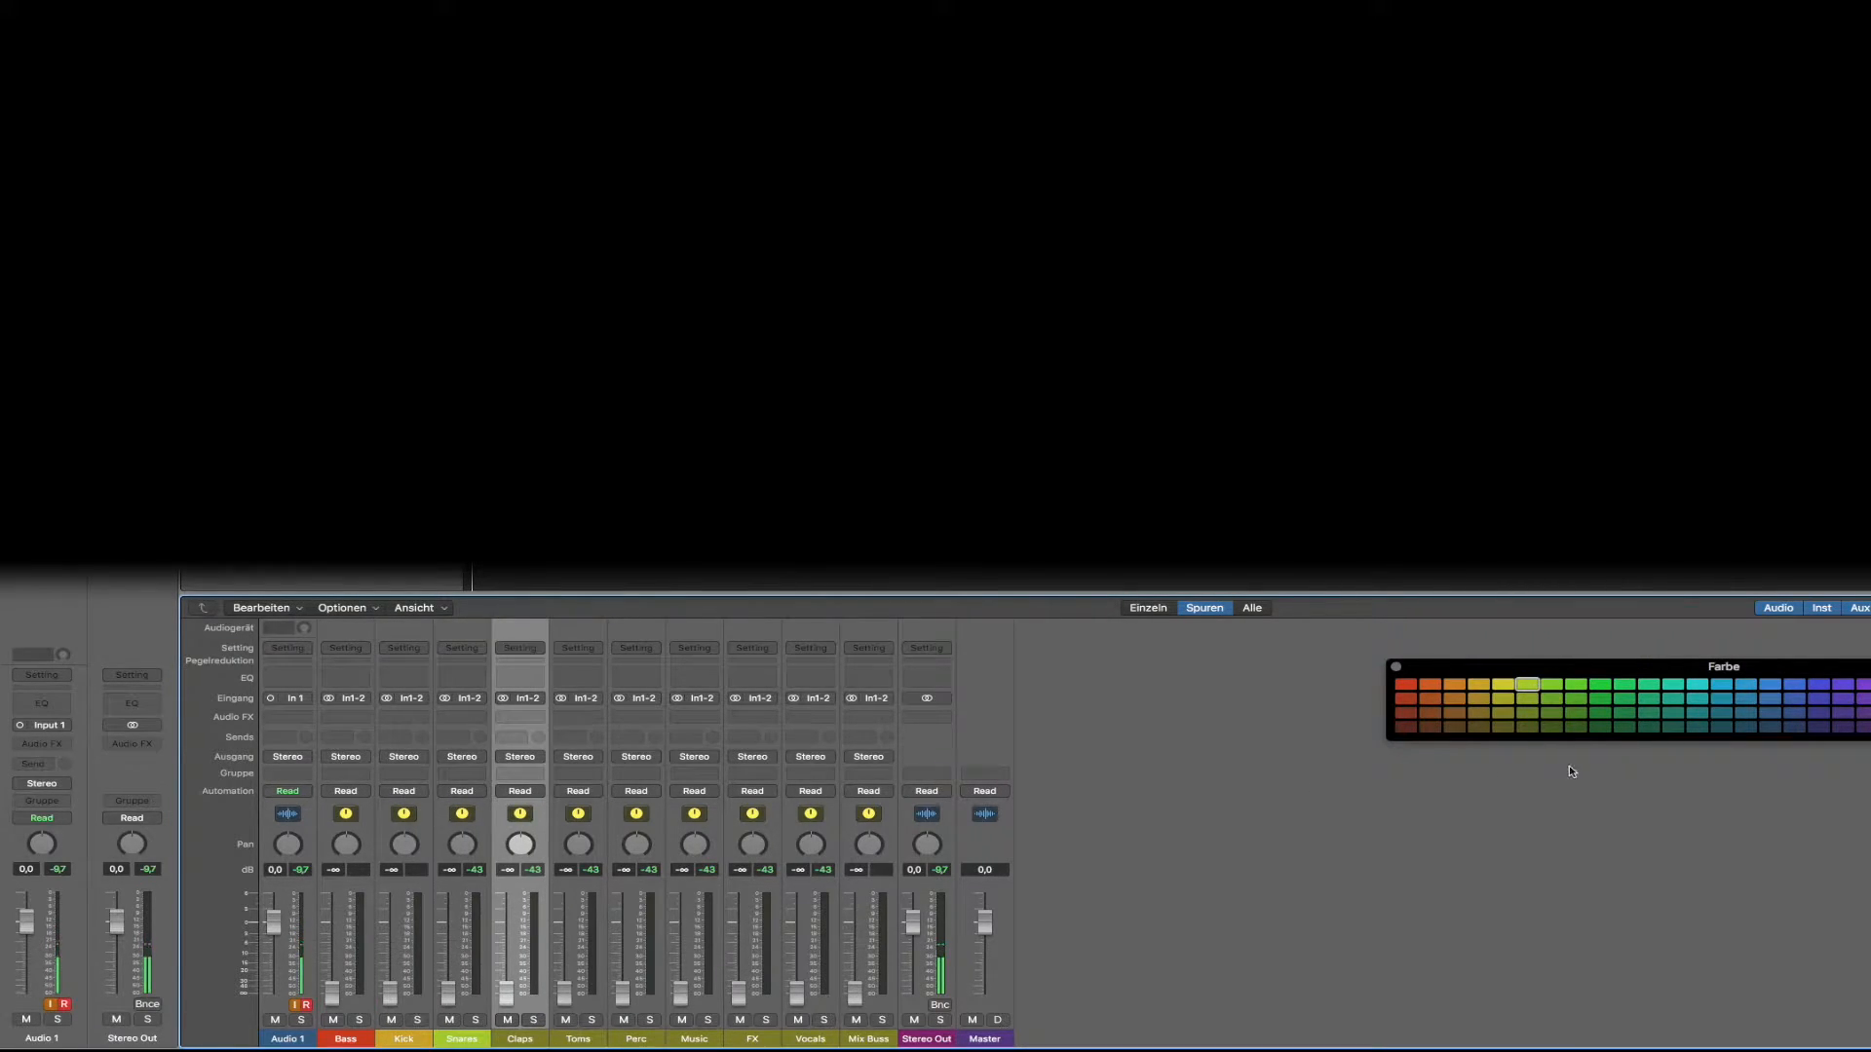
left_click(1566, 688)
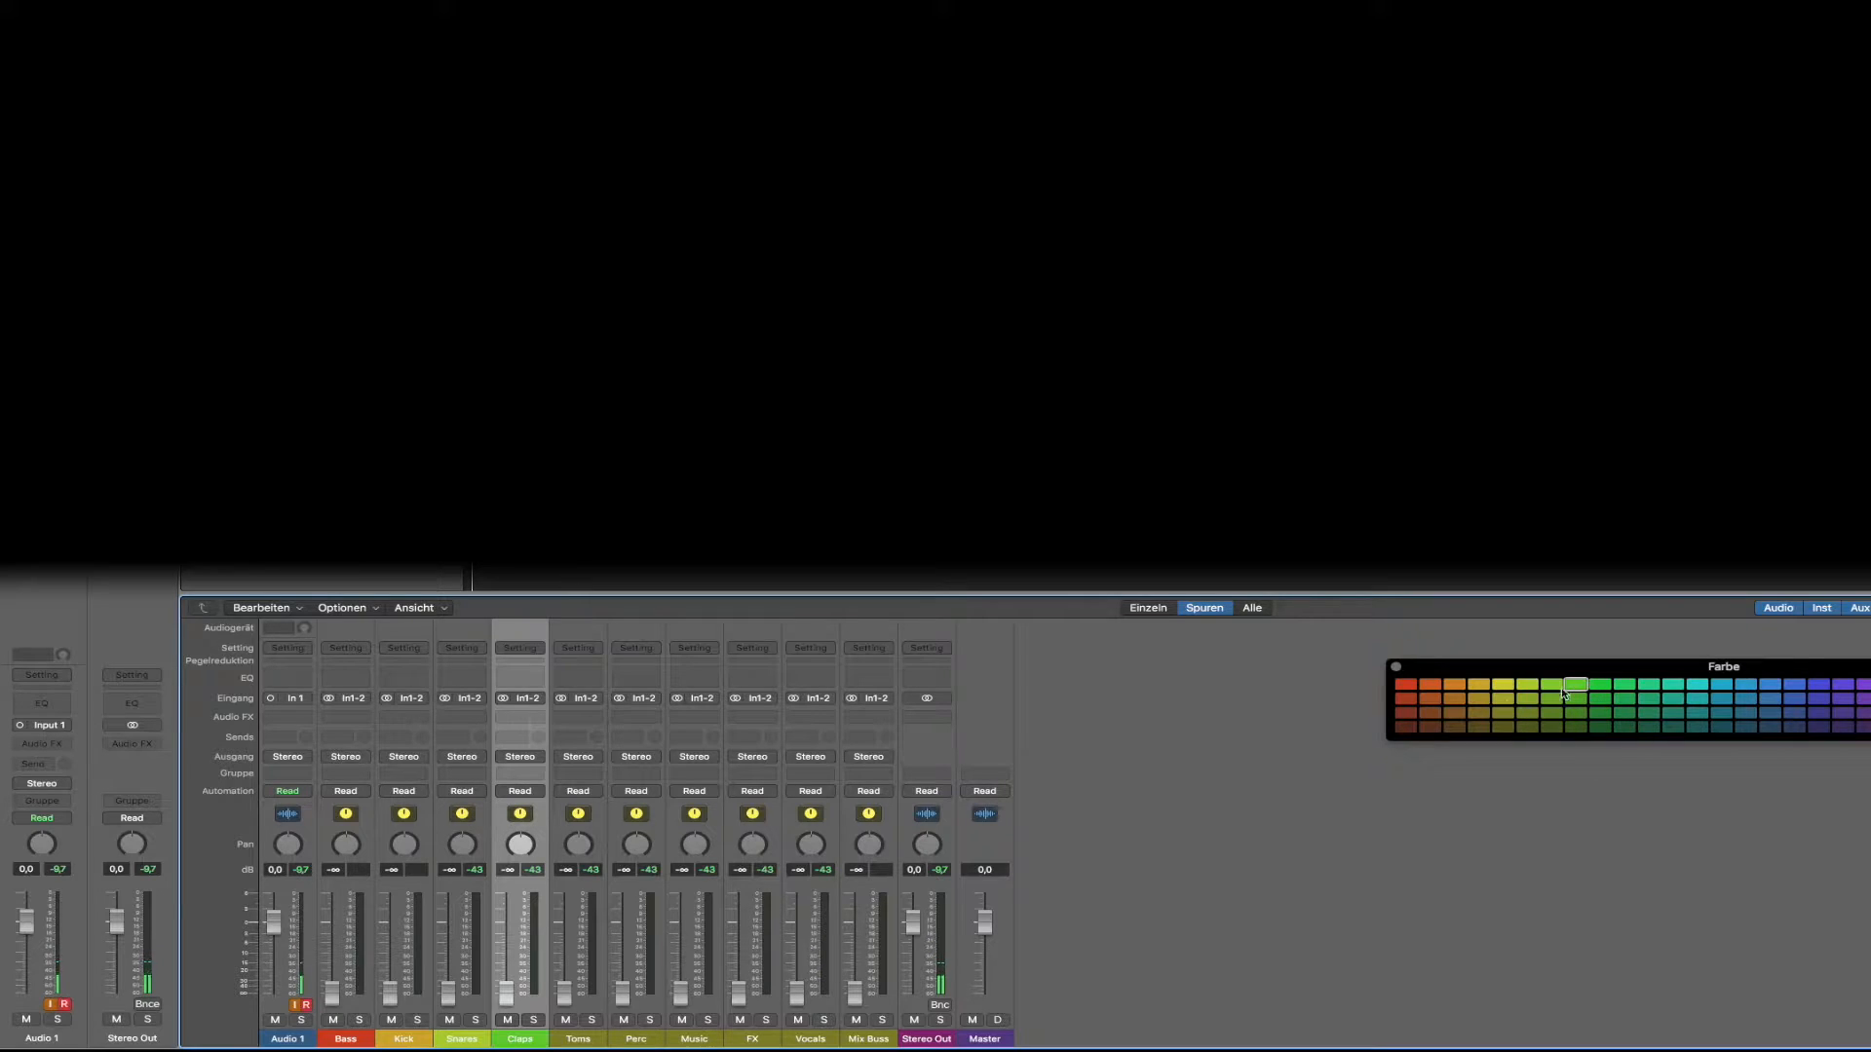
- Colour the Toms channel strip turquoise, Perc light blue and Music blue
left_click(601, 1004)
left_click(1648, 686)
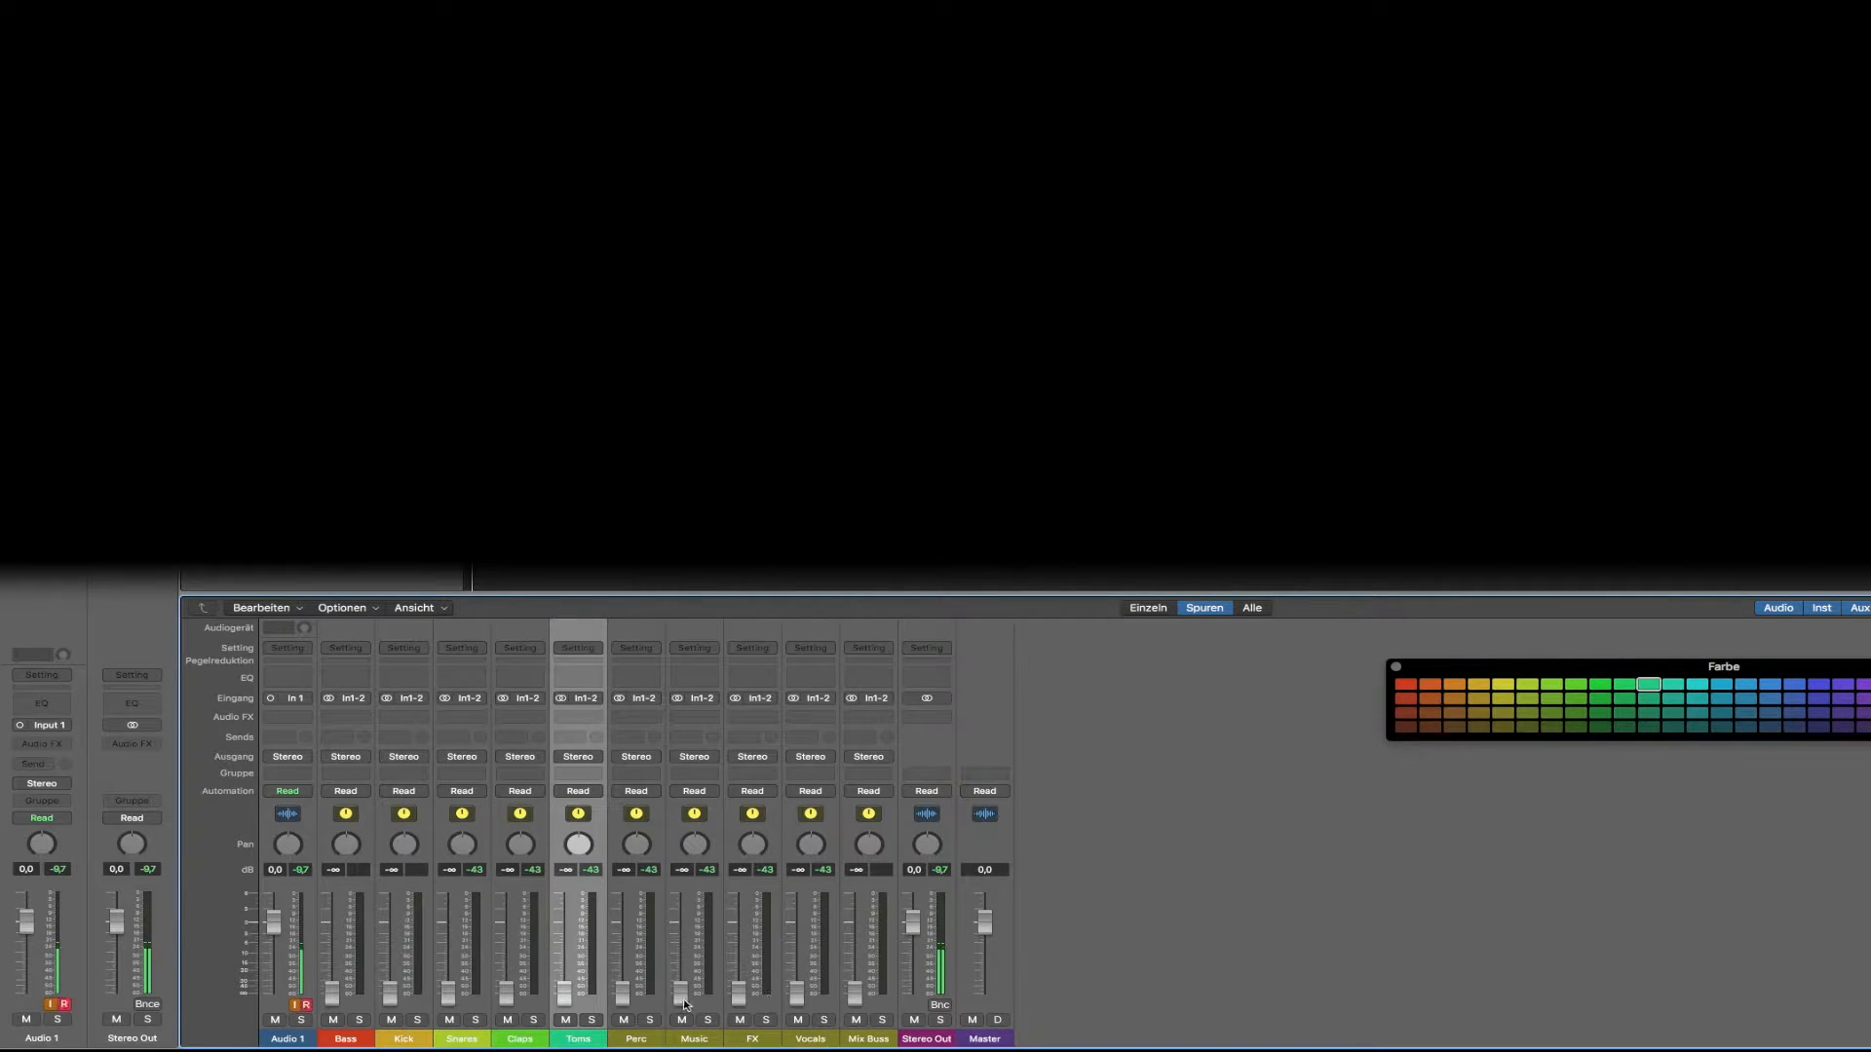
left_click(655, 1010)
left_click(1722, 686)
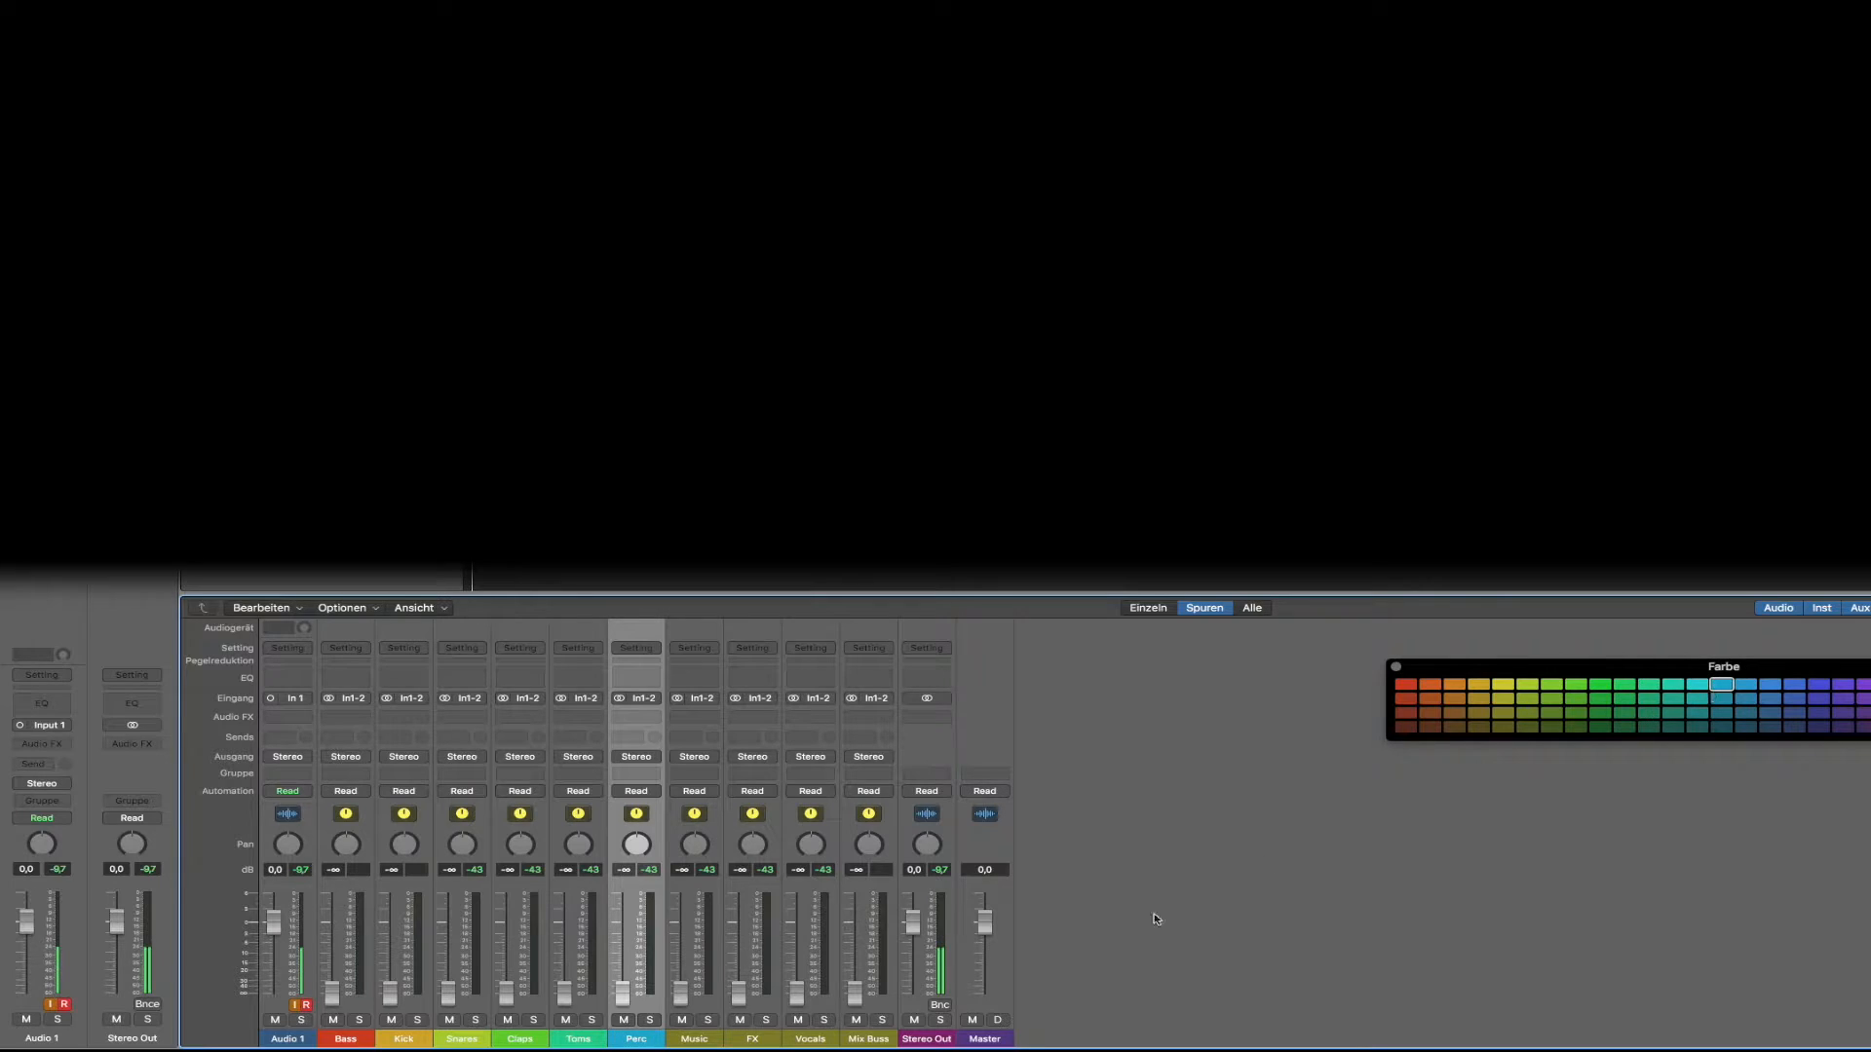
left_click(702, 1012)
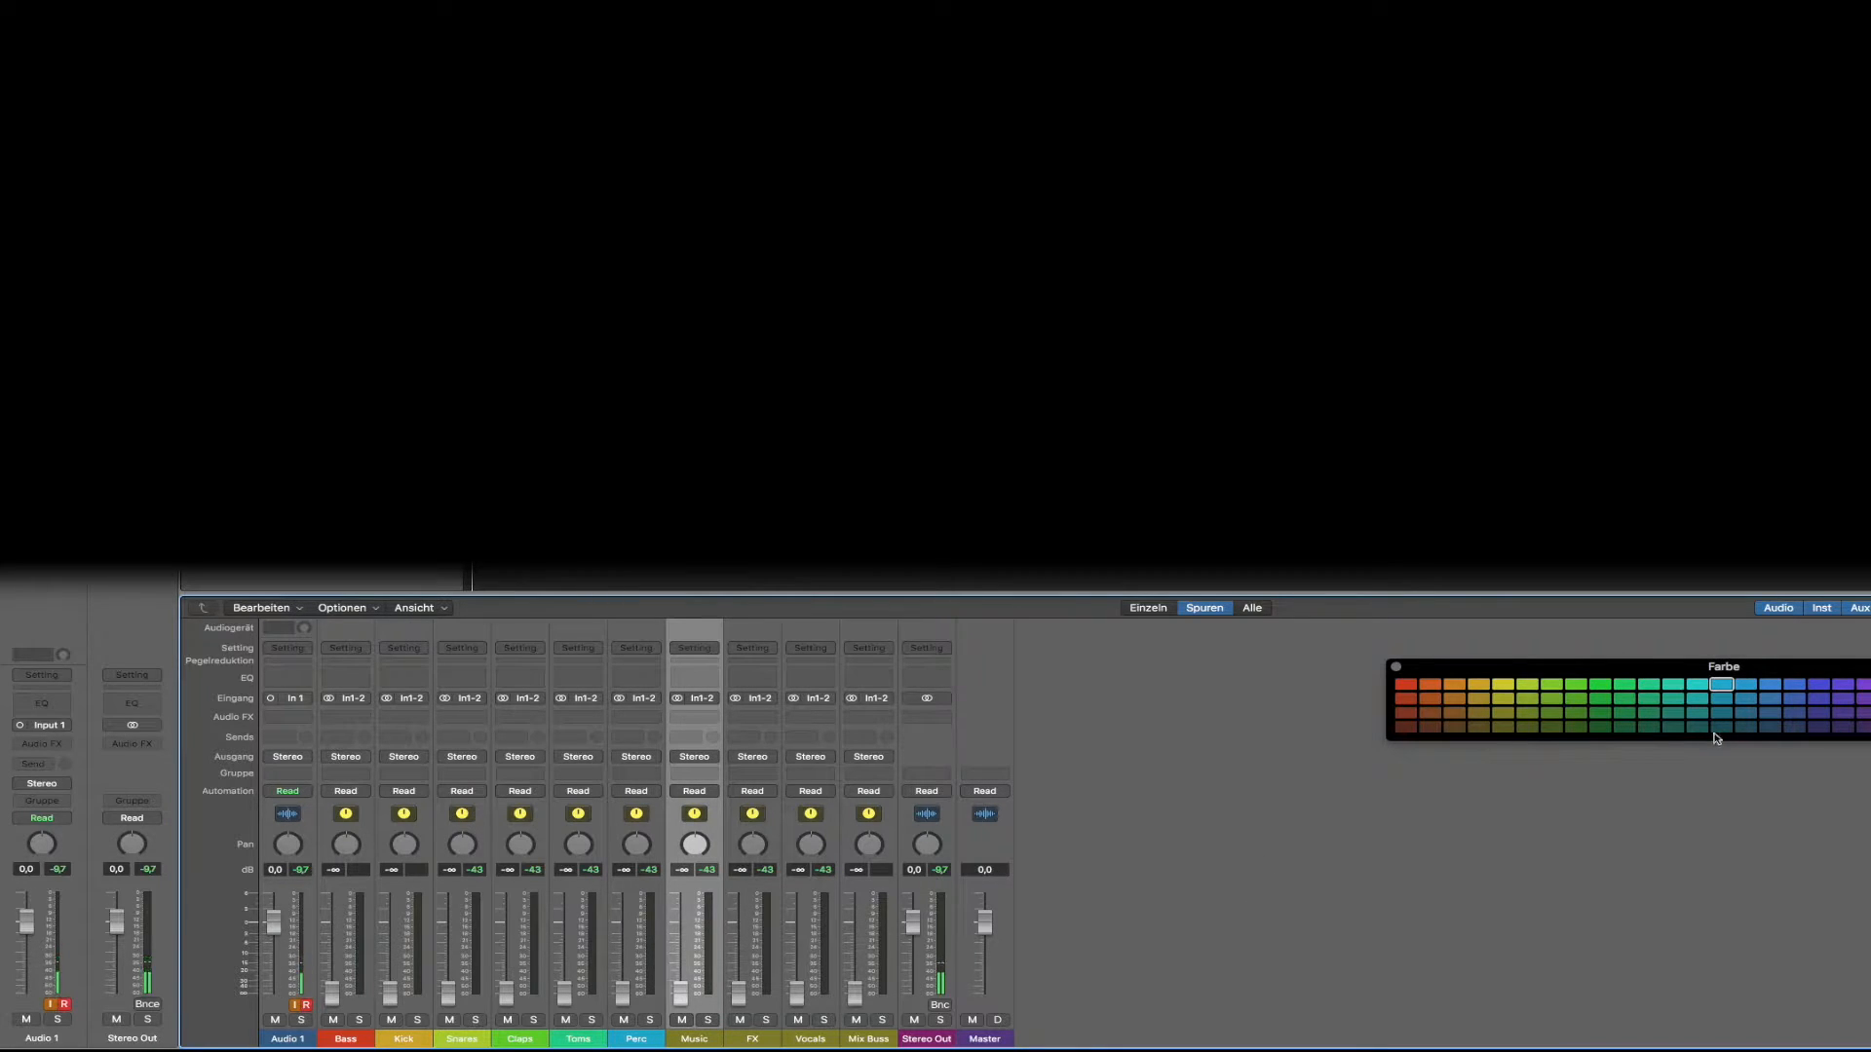
left_click(1797, 687)
- Colour the FX channel strip violet, Vocals purple and Mix Buss magenta
left_click(772, 1012)
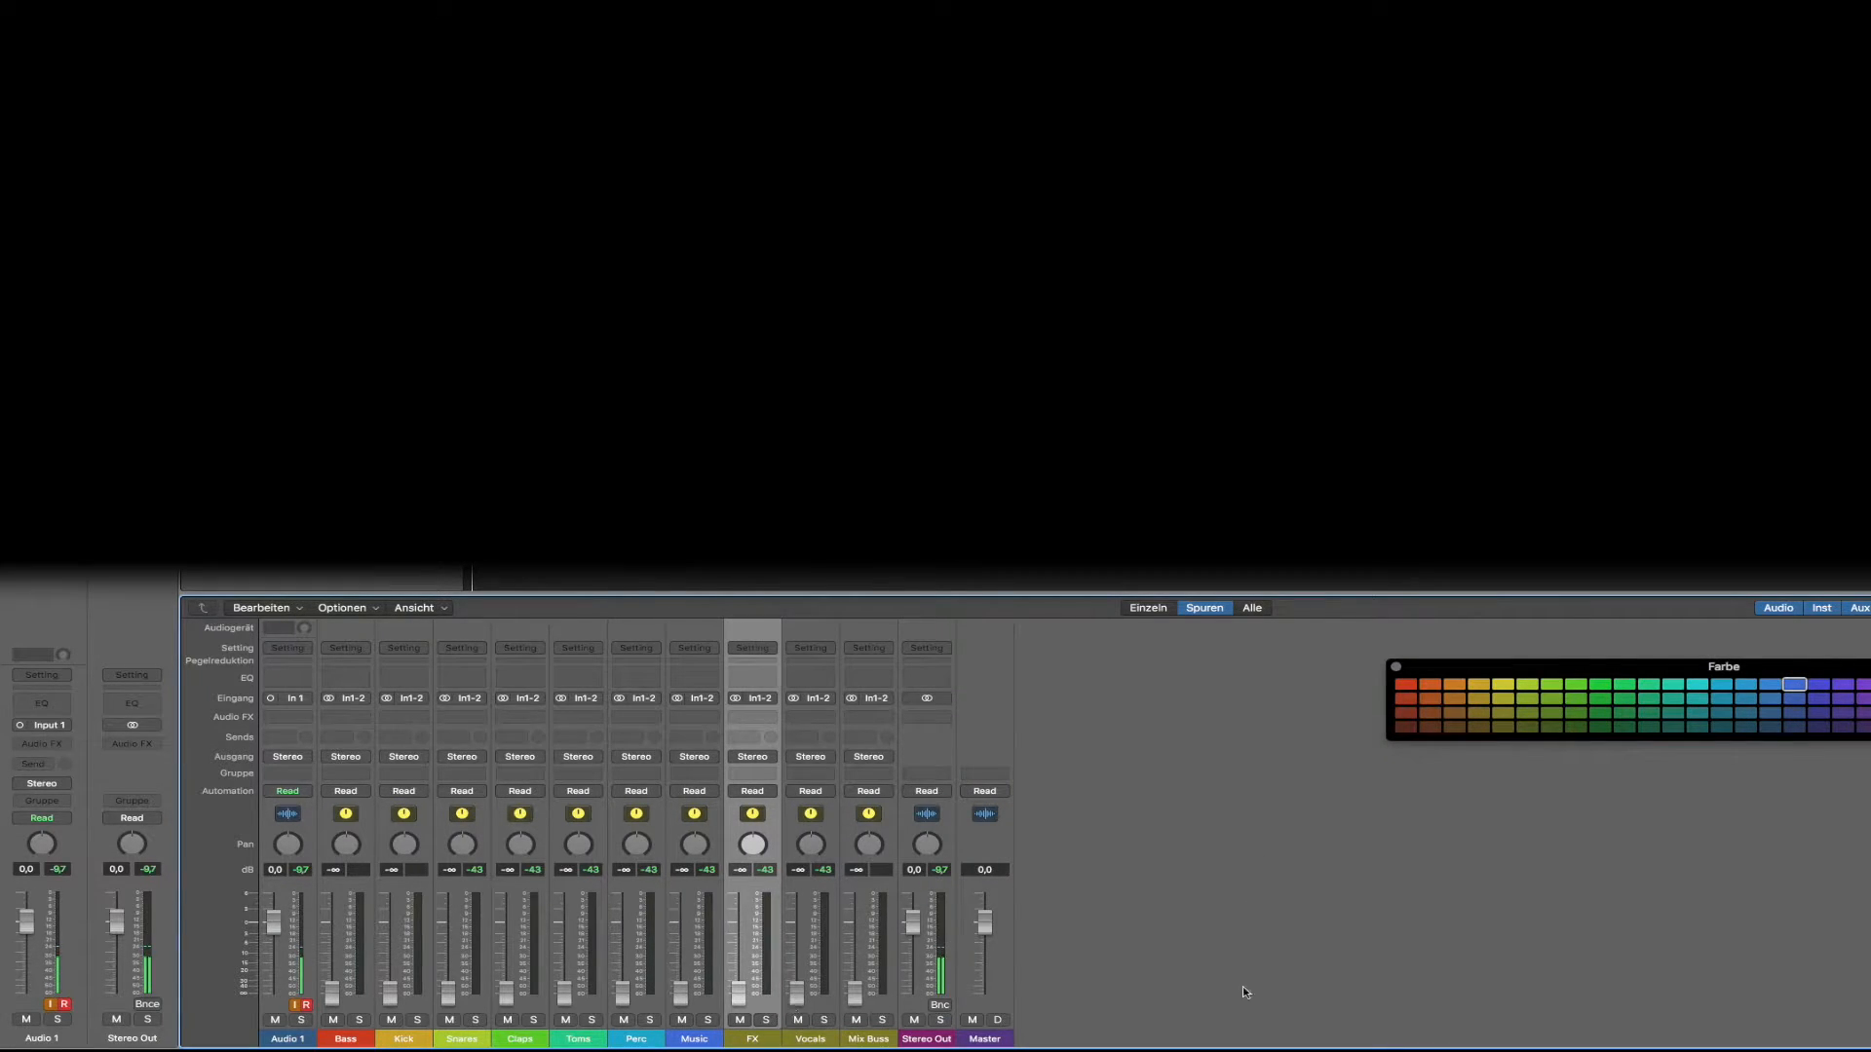
left_click(1862, 688)
left_click(831, 1006)
left_click(1861, 685)
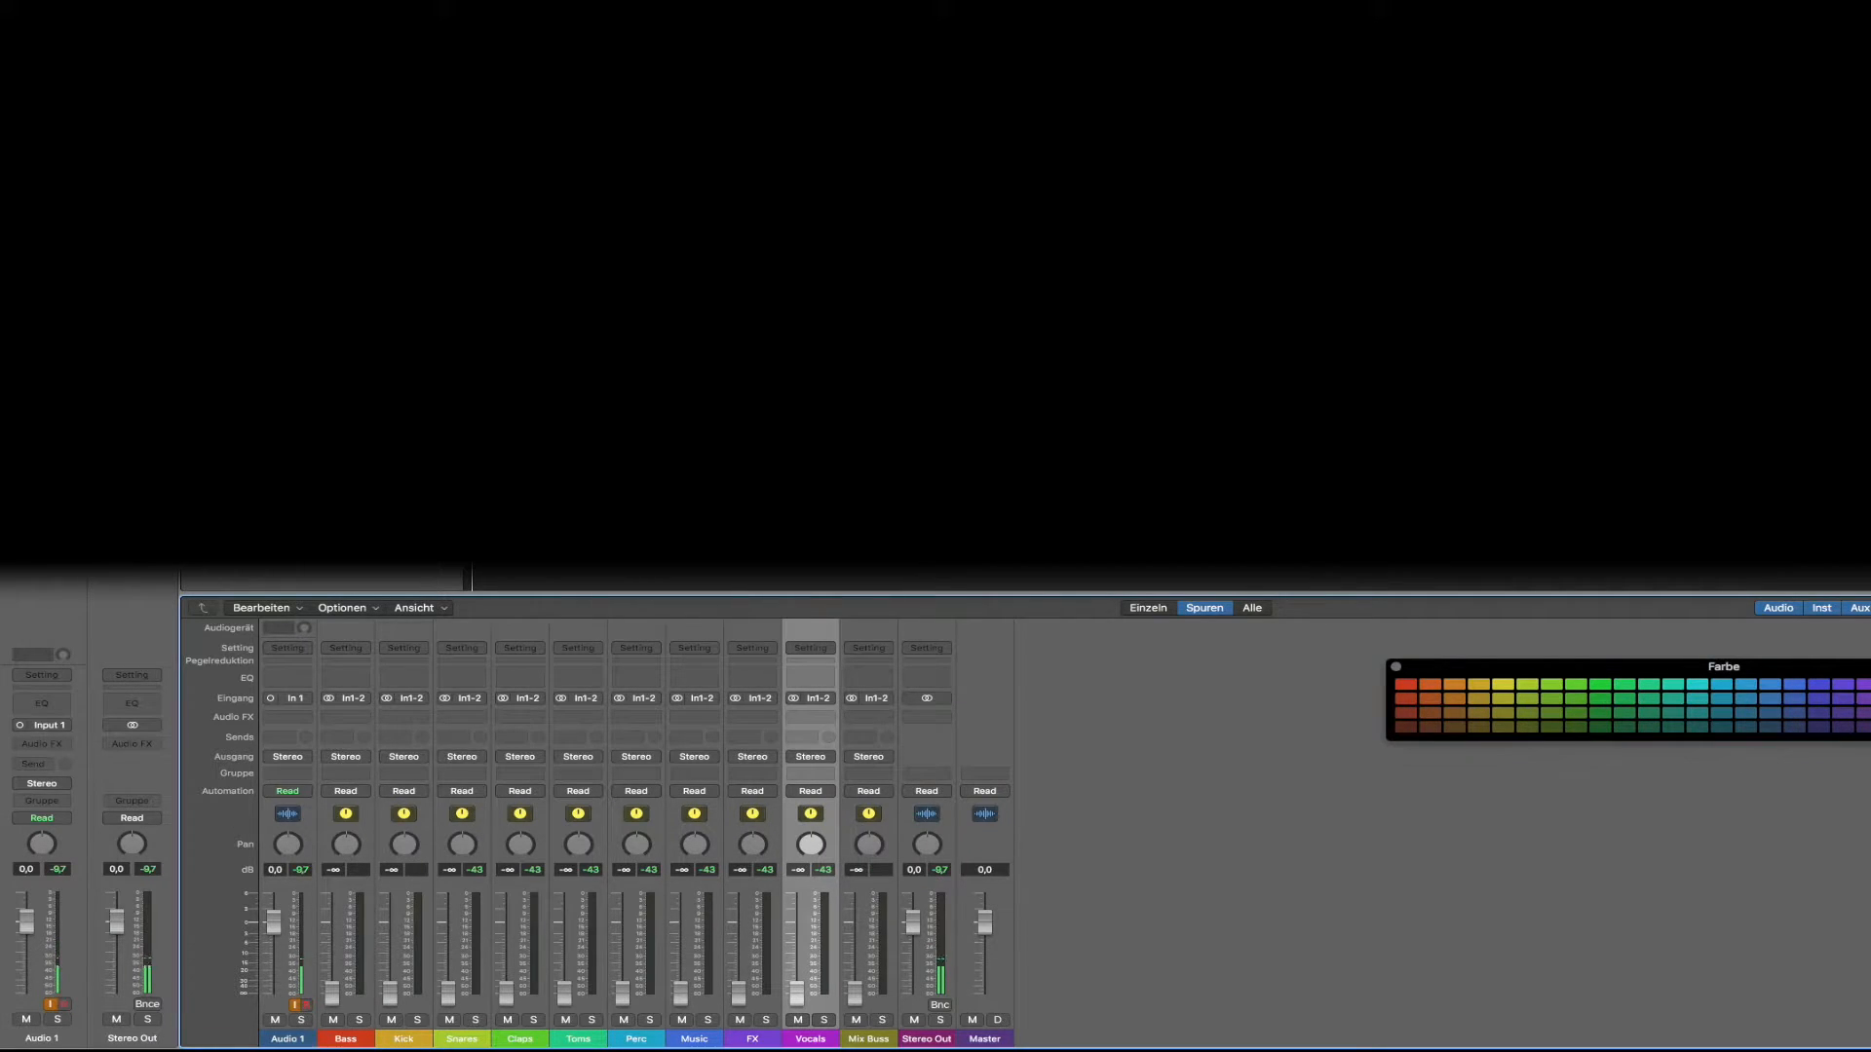
left_click(889, 1011)
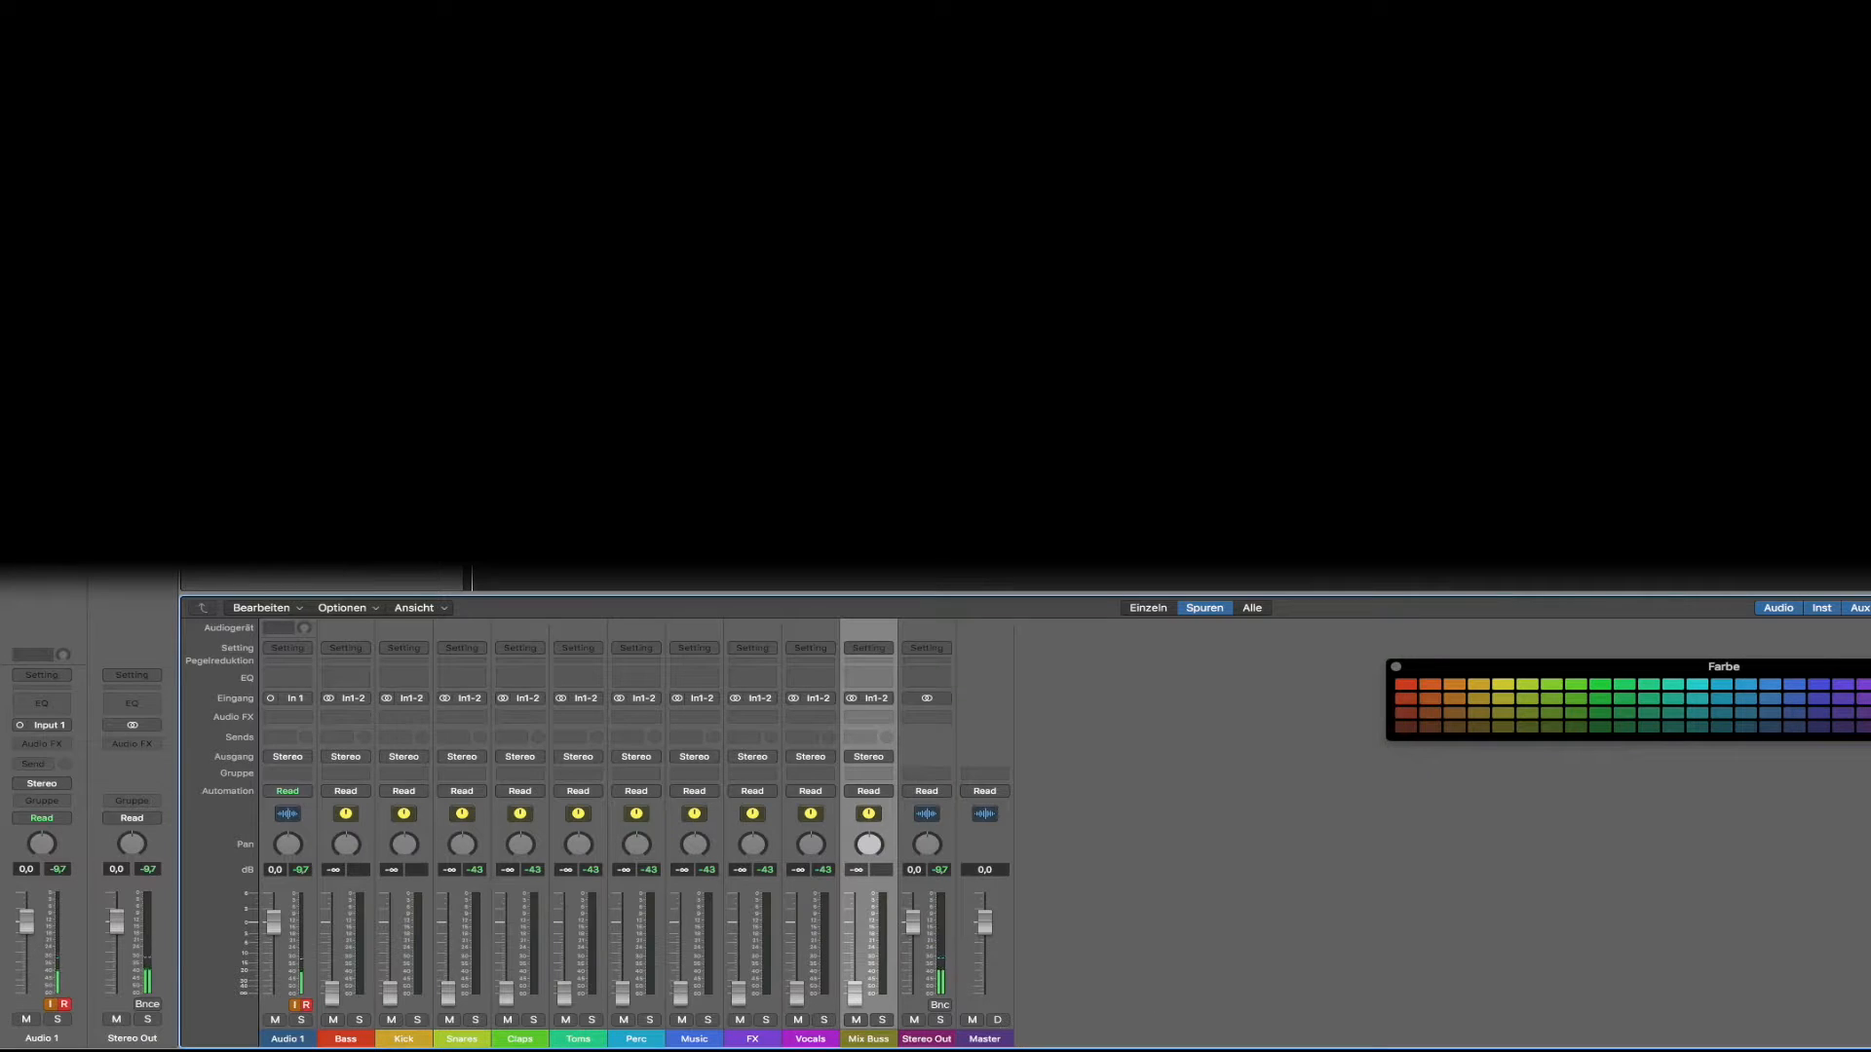
left_click(1868, 685)
left_click(1149, 930)
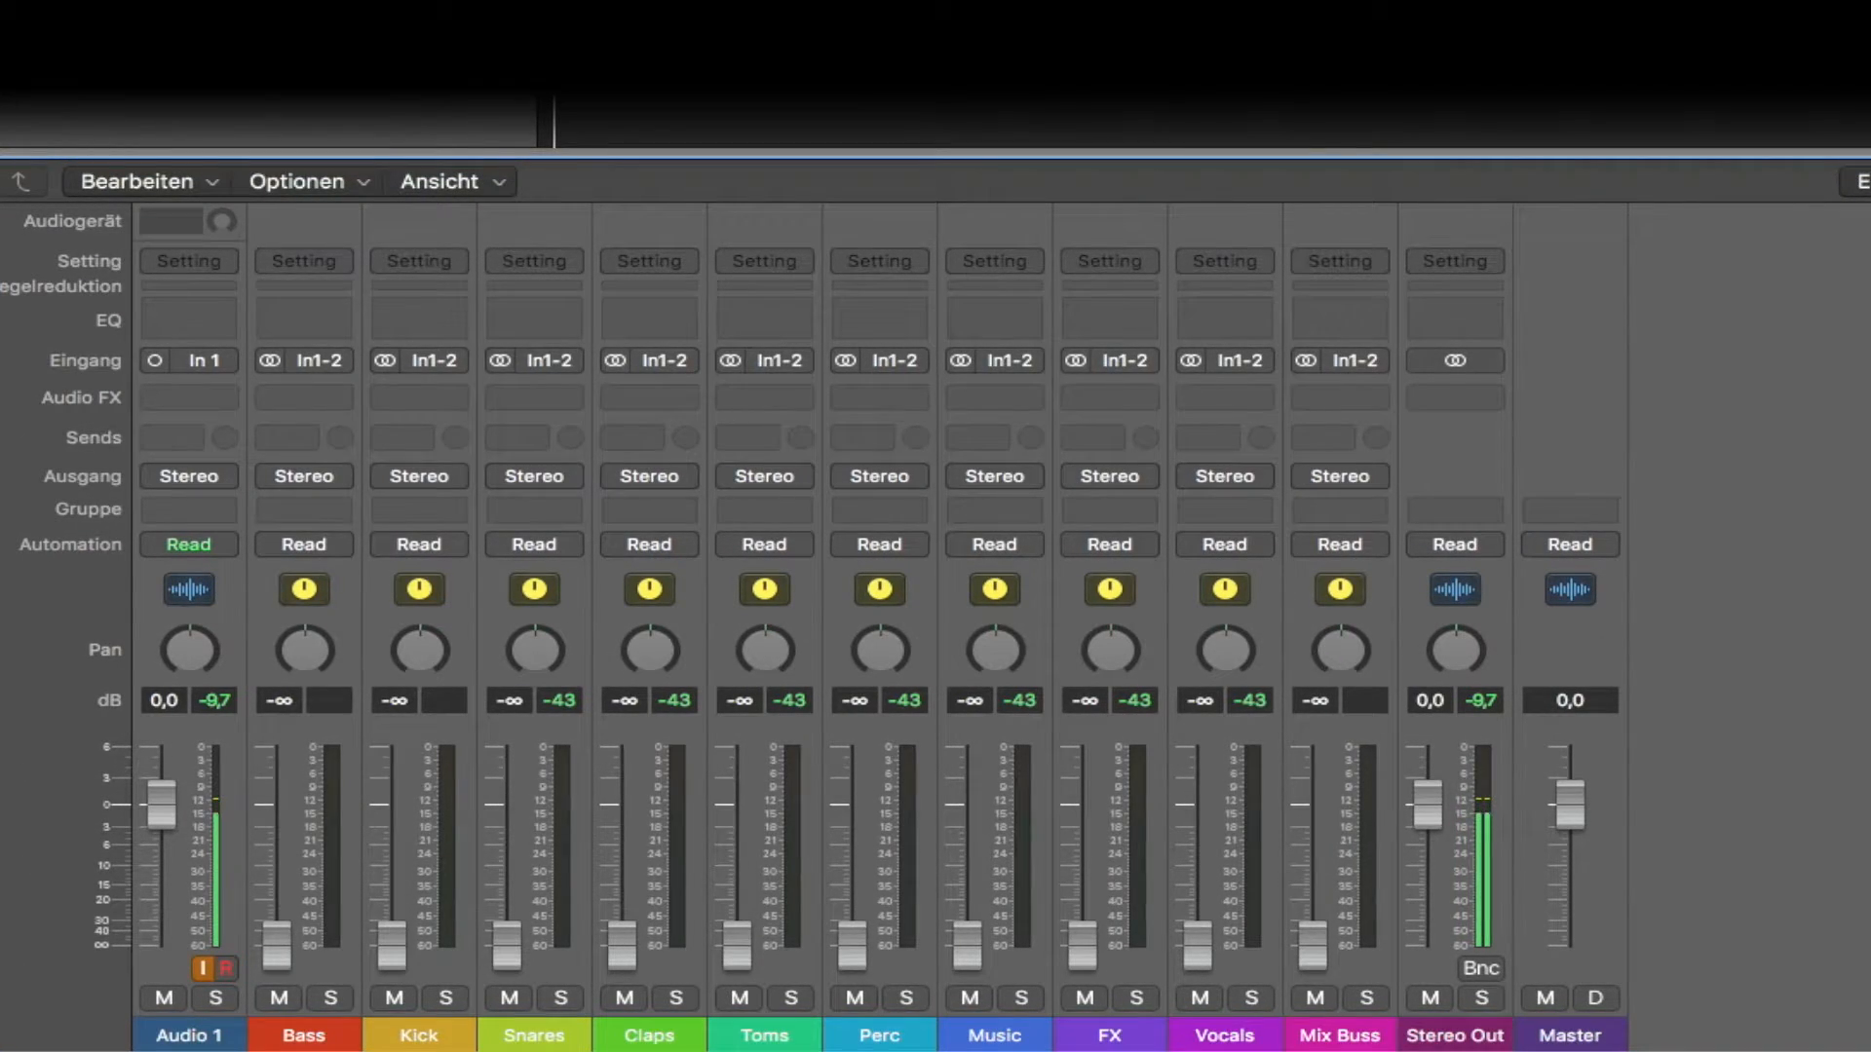
- Set the input of the Bass channel strip to Bus 1
left_click(337, 359)
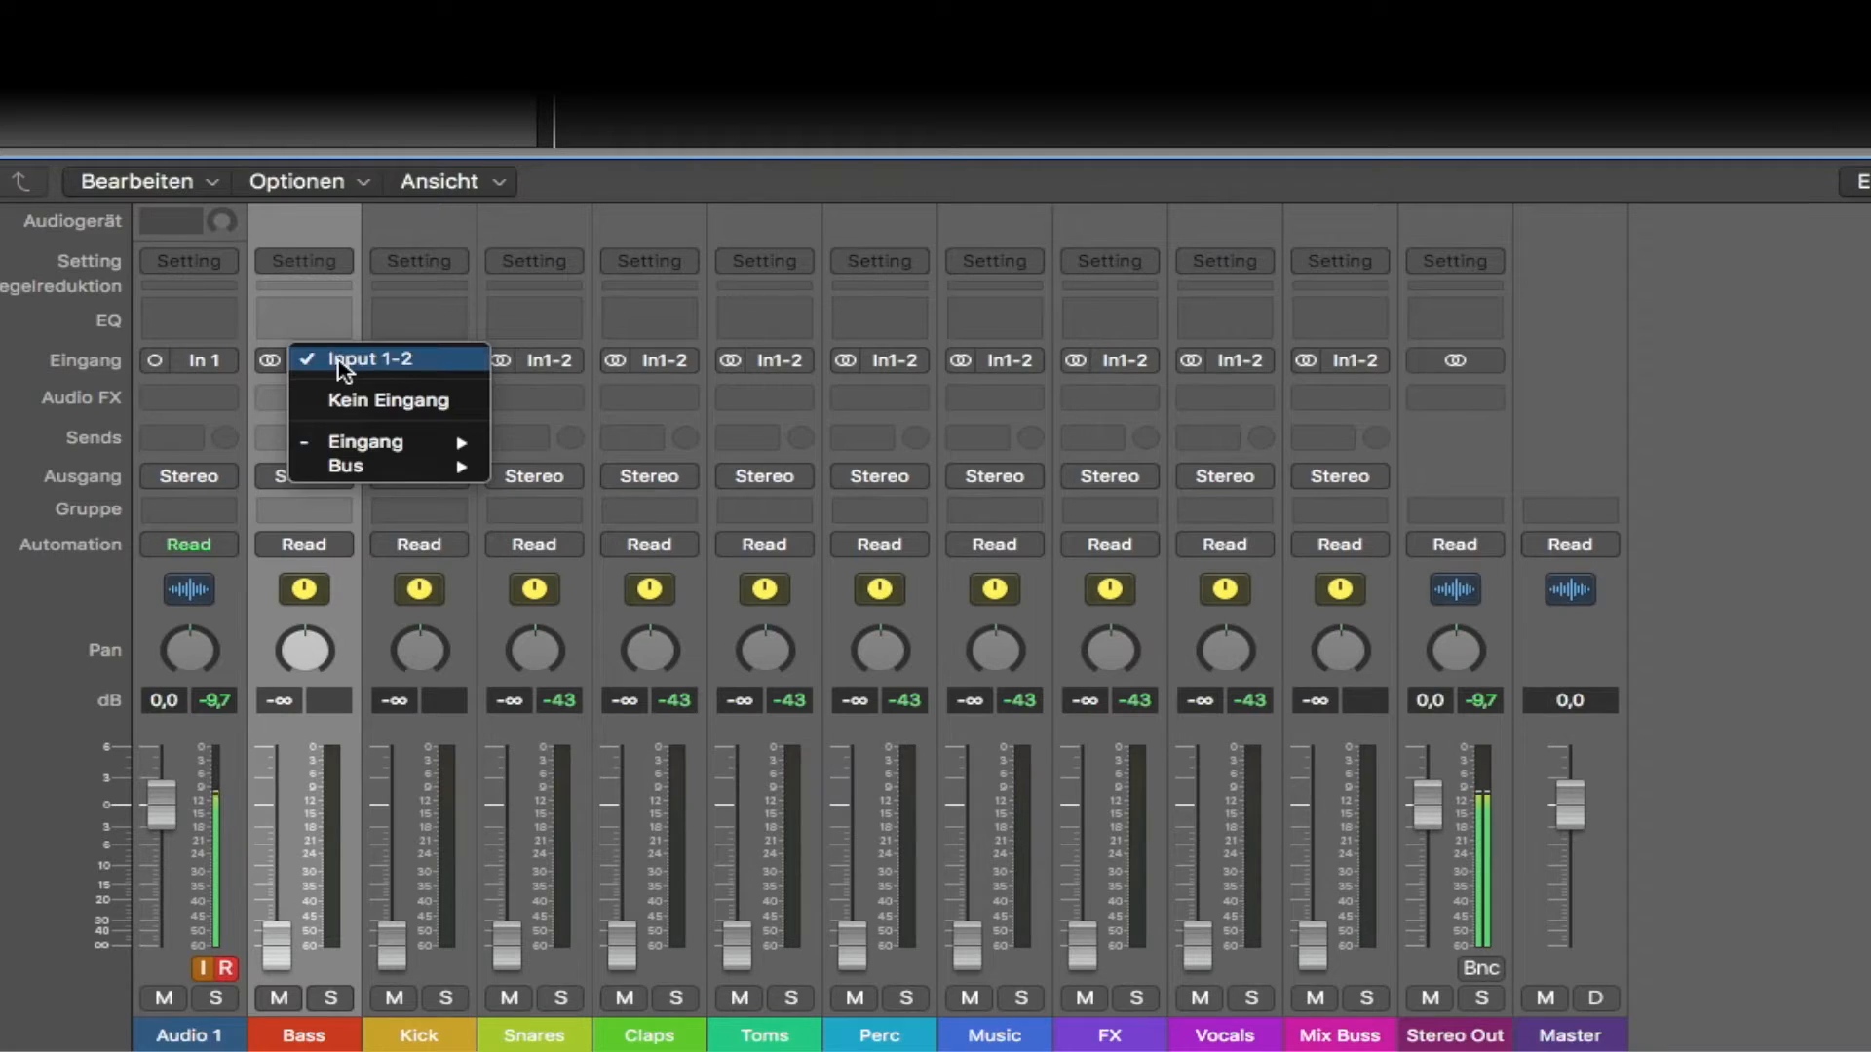
mouse_move(417, 468)
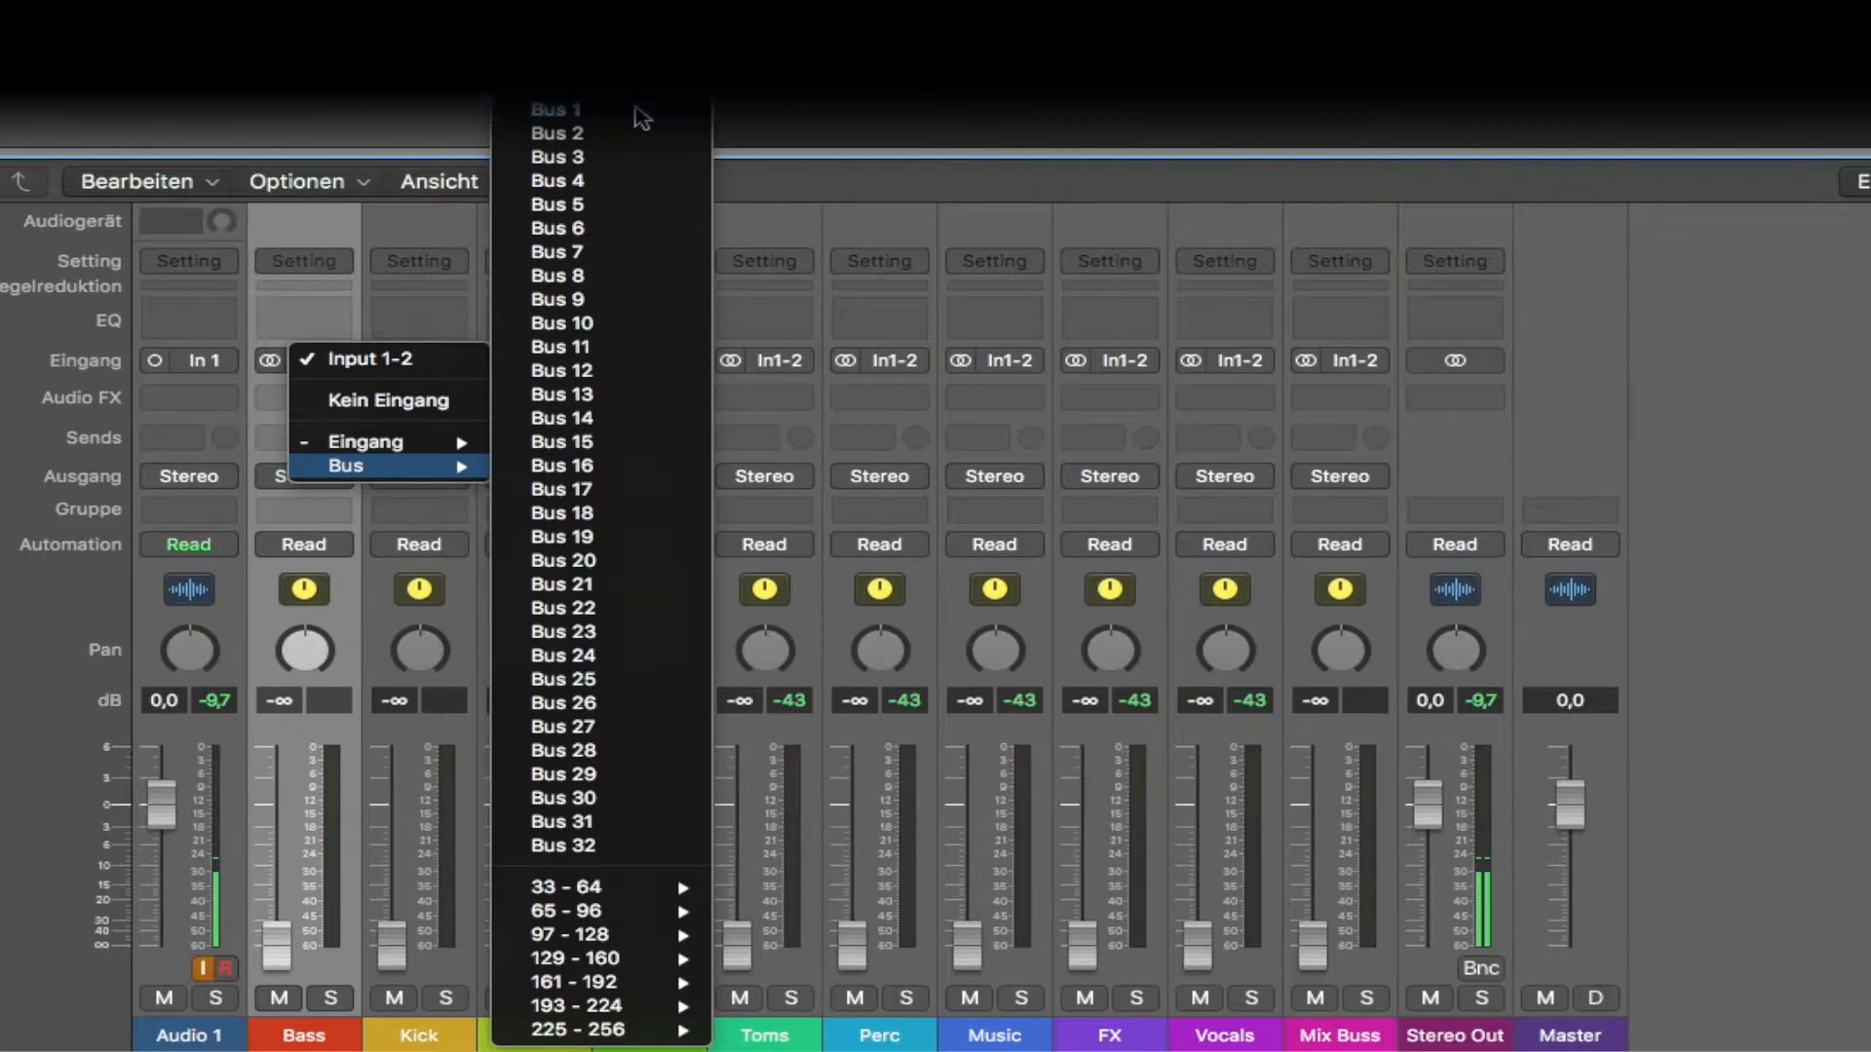
left_click(640, 115)
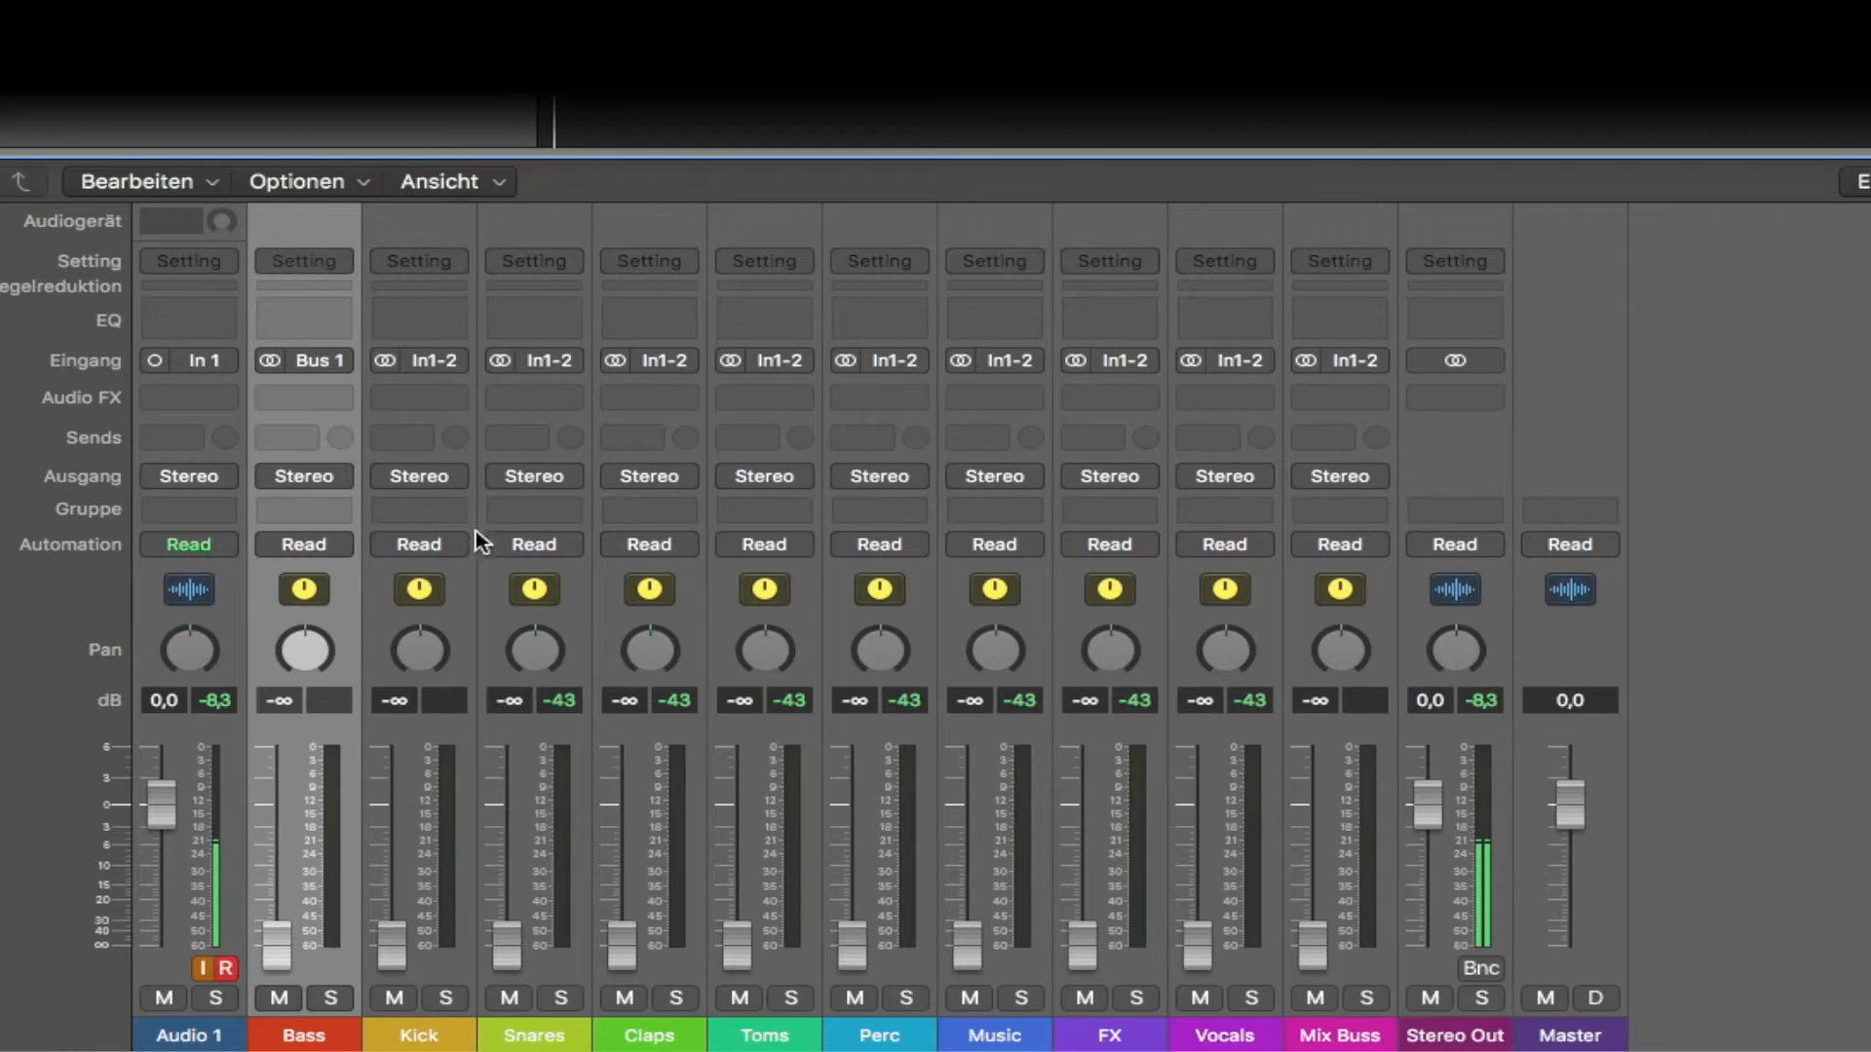
- Set the input of the Kick channel strip to Bus 2 and the Snares channel strip to Bus 3
left_click(460, 373)
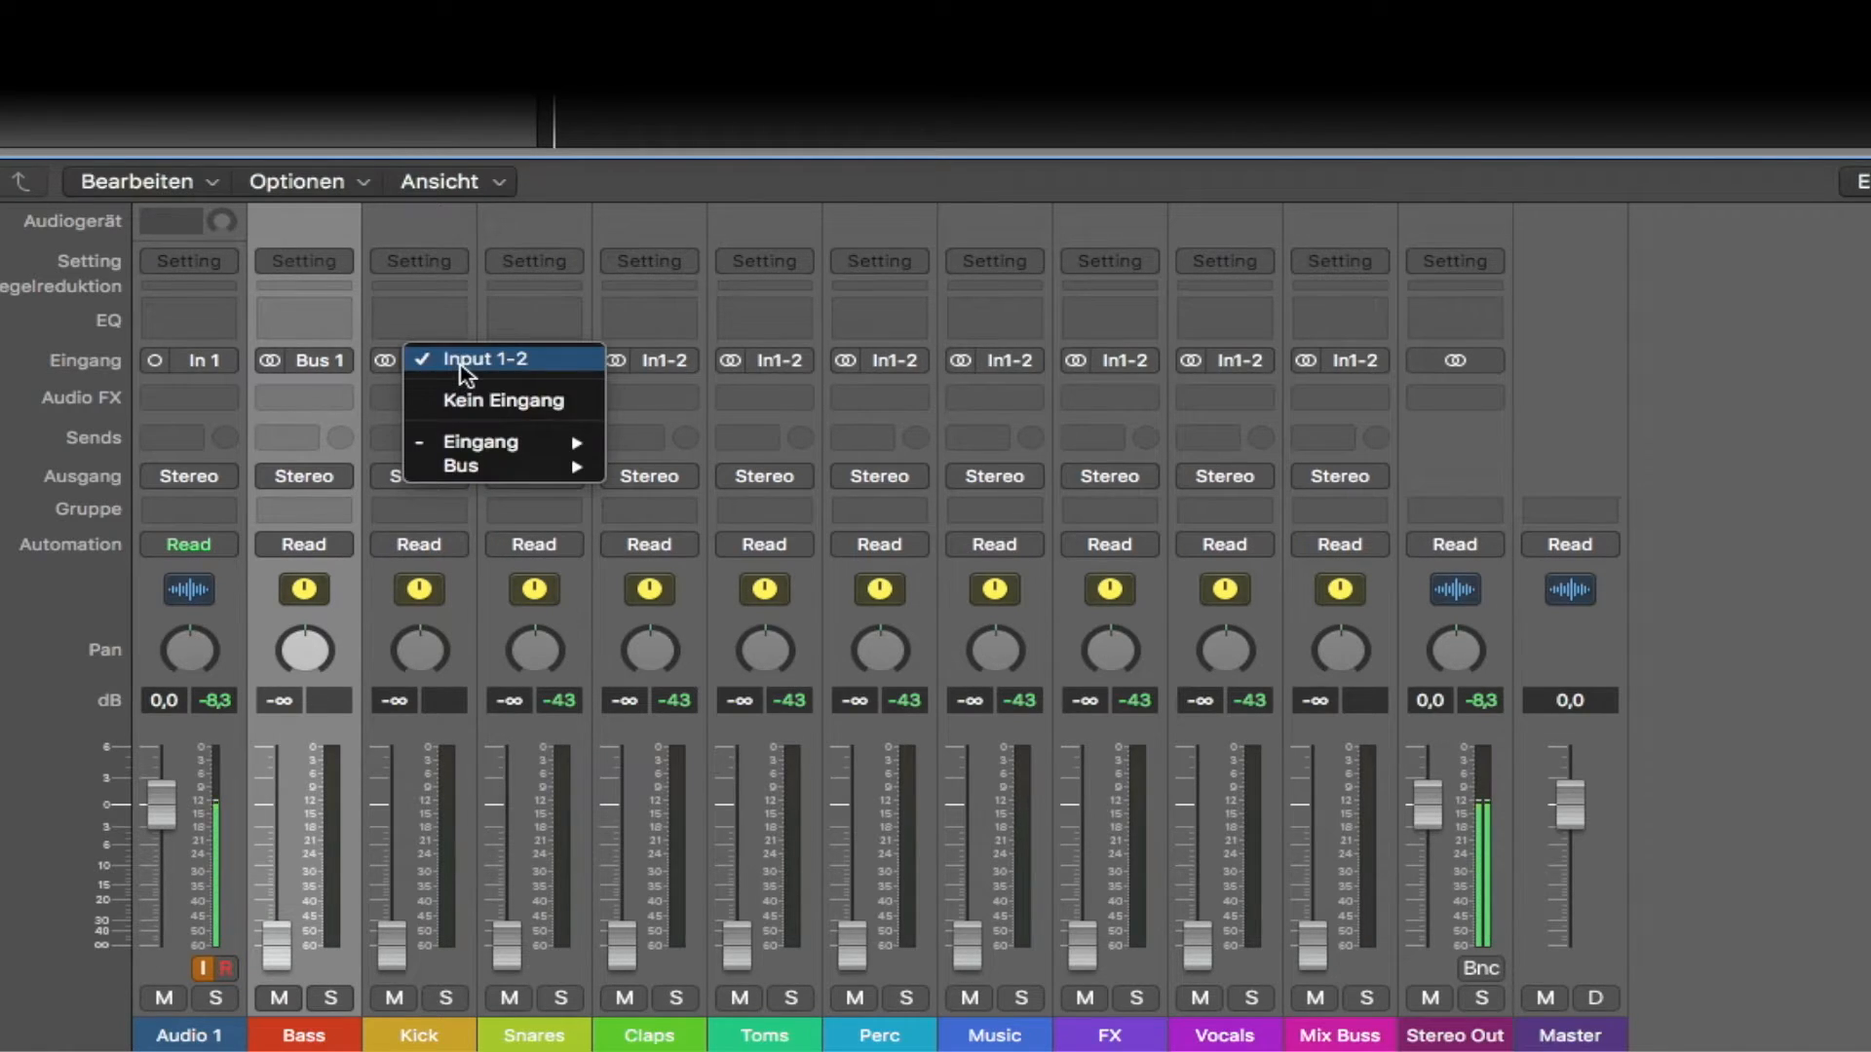
mouse_move(529, 470)
left_click(747, 142)
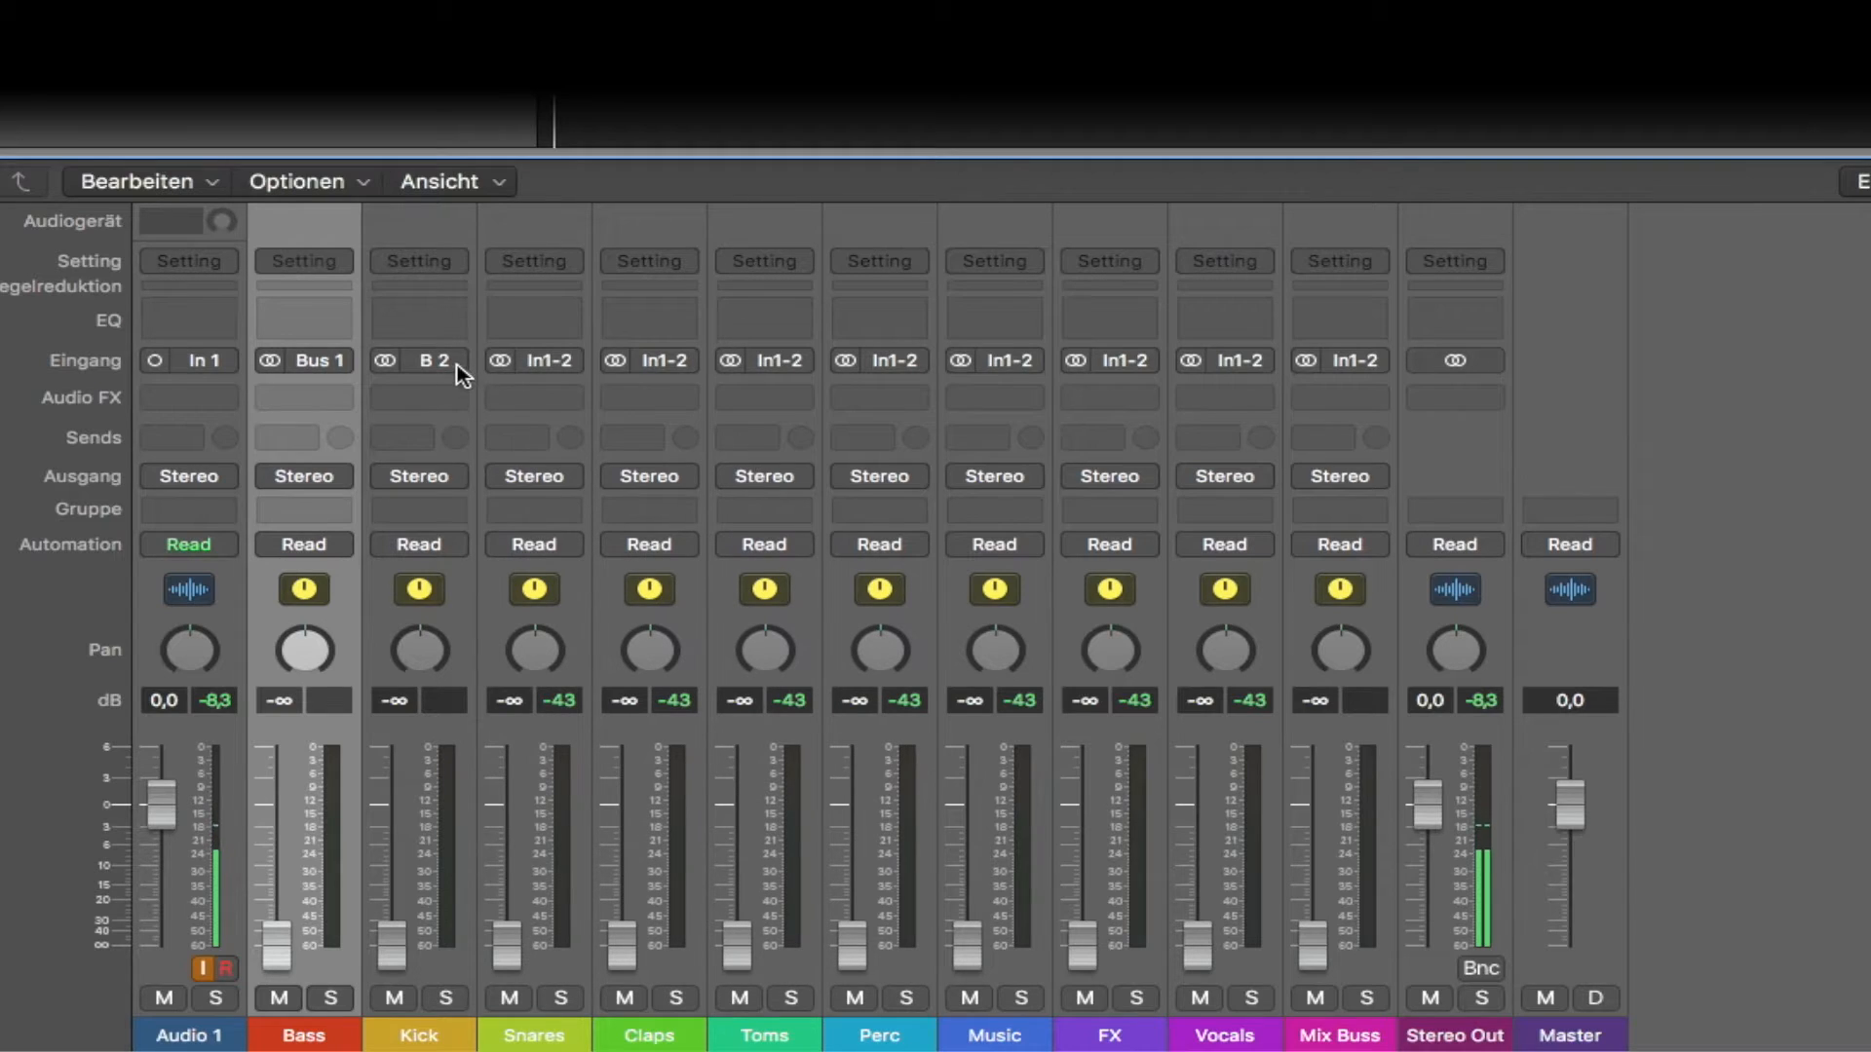
left_click(563, 361)
mouse_move(658, 464)
left_click(857, 156)
- Set the input of the Claps channel strip to Bus 4 and the Toms channel strip to Bus 5
left_click(670, 362)
mouse_move(737, 466)
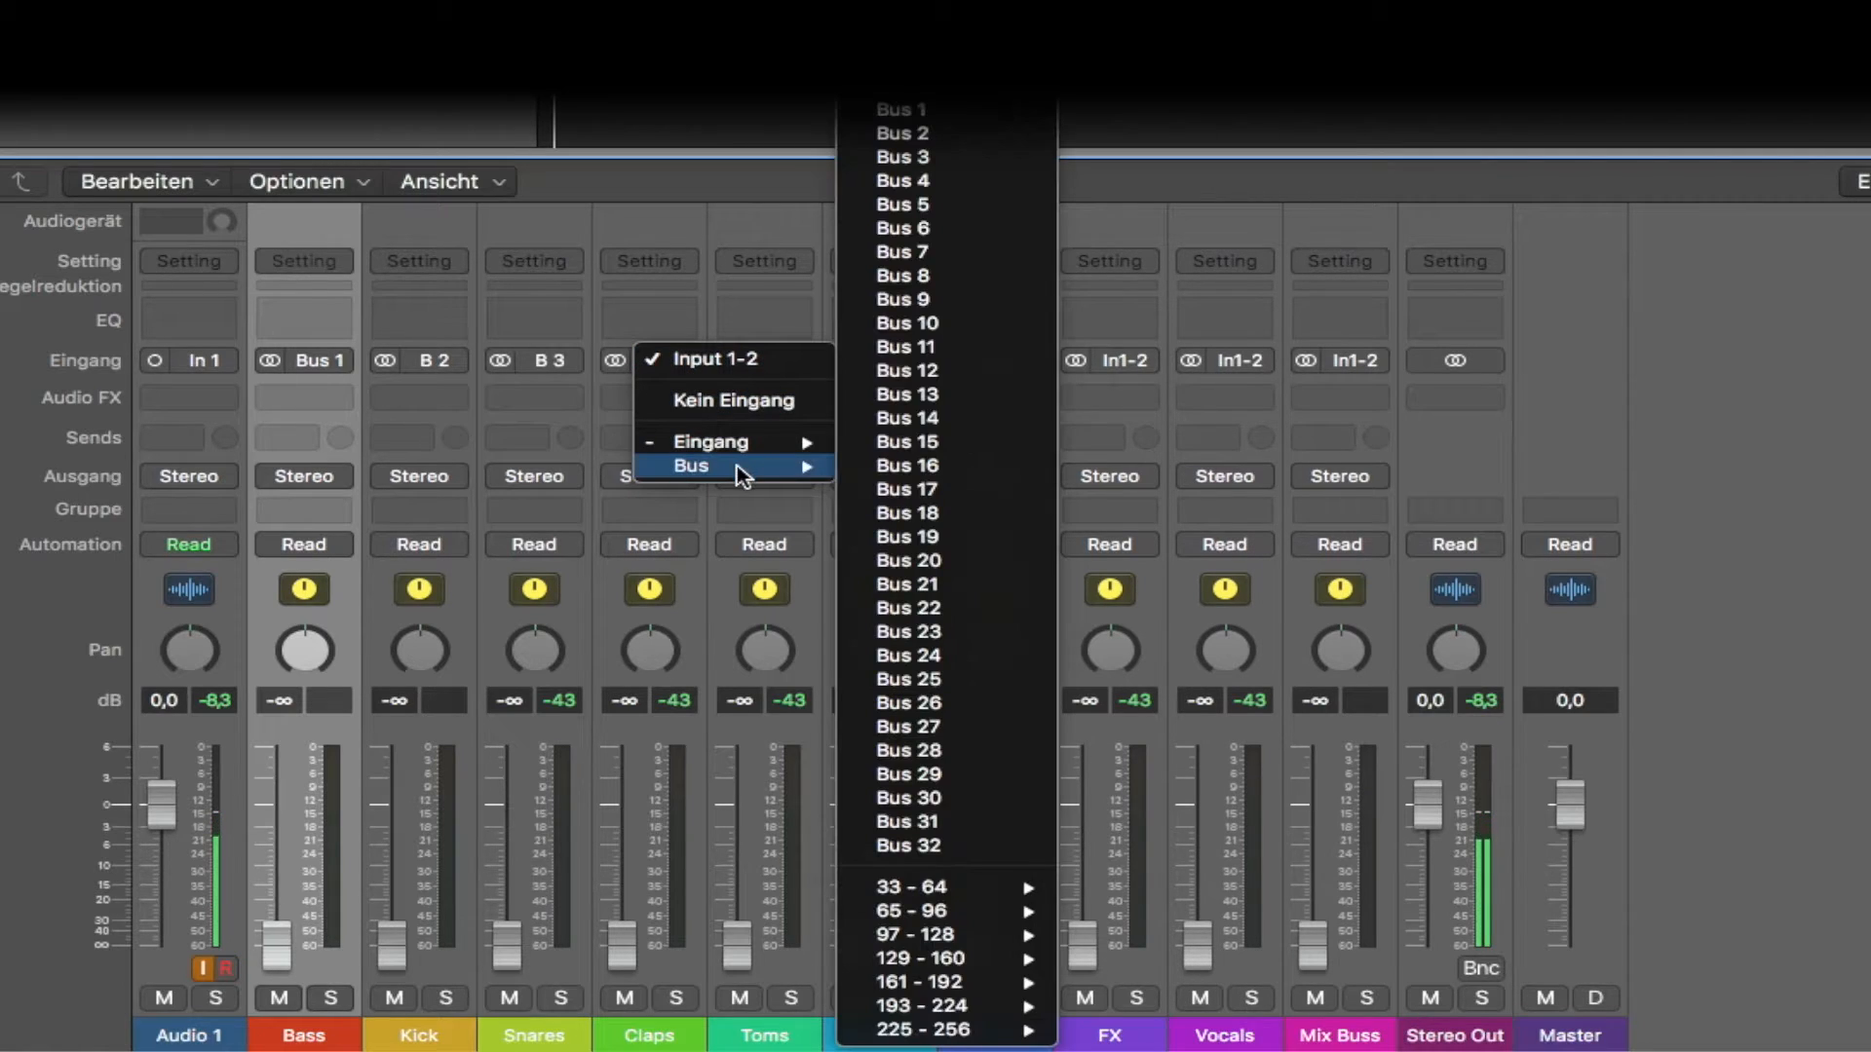
left_click(1002, 185)
left_click(793, 362)
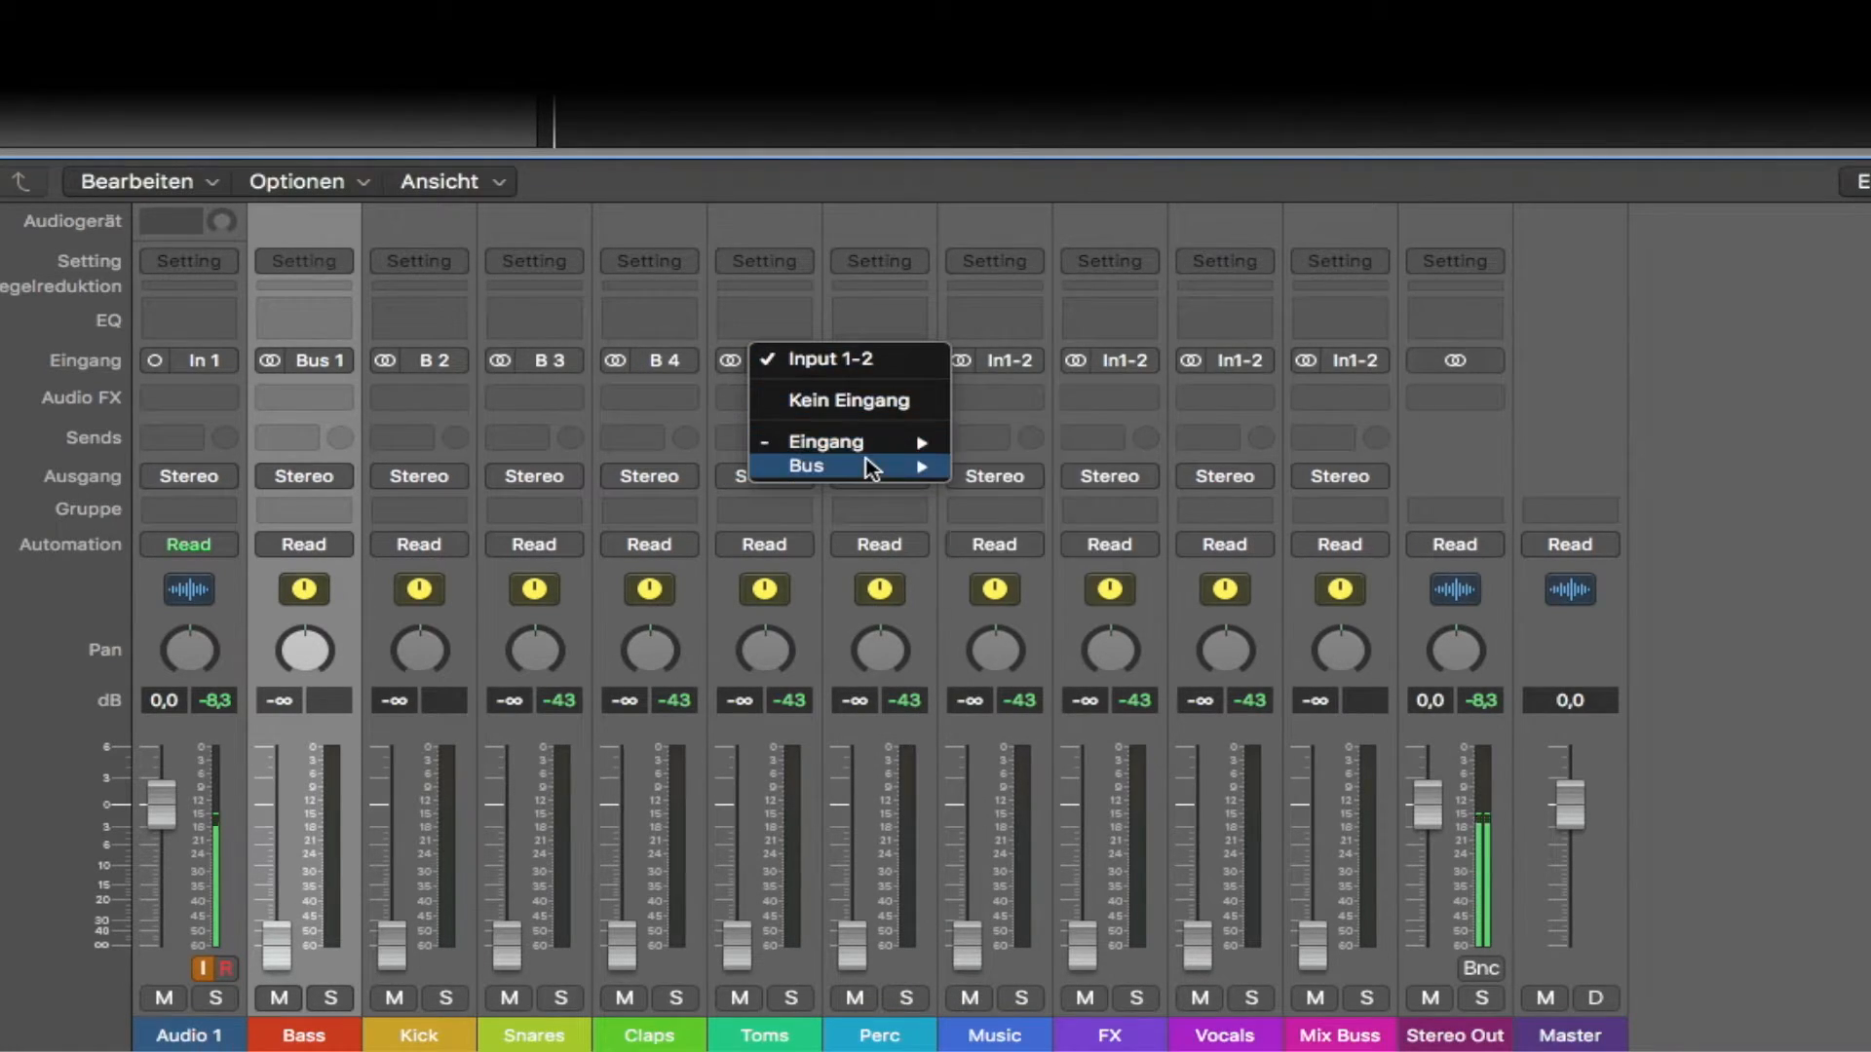
mouse_move(868, 465)
left_click(1017, 204)
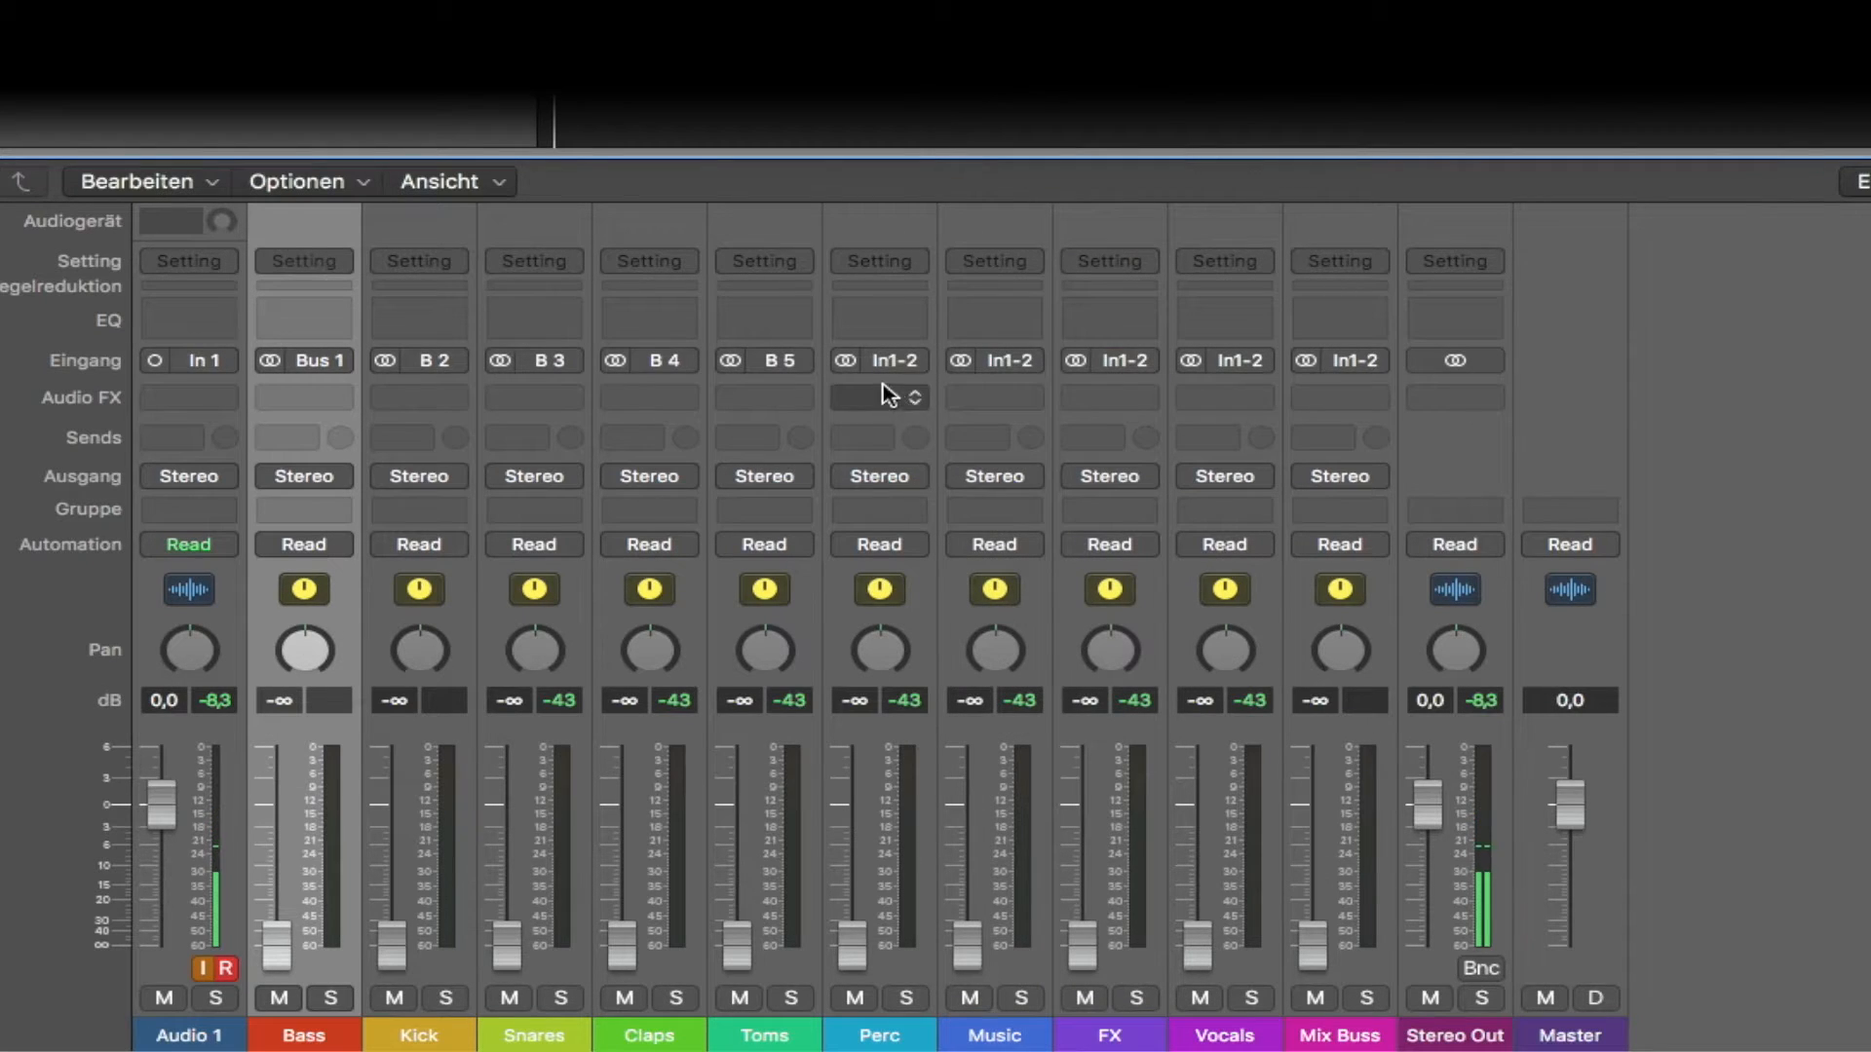
- Set the input of the Perc channel strip to Bus 6 and the Music channel strip to Bus 7
left_click(910, 361)
mouse_move(994, 470)
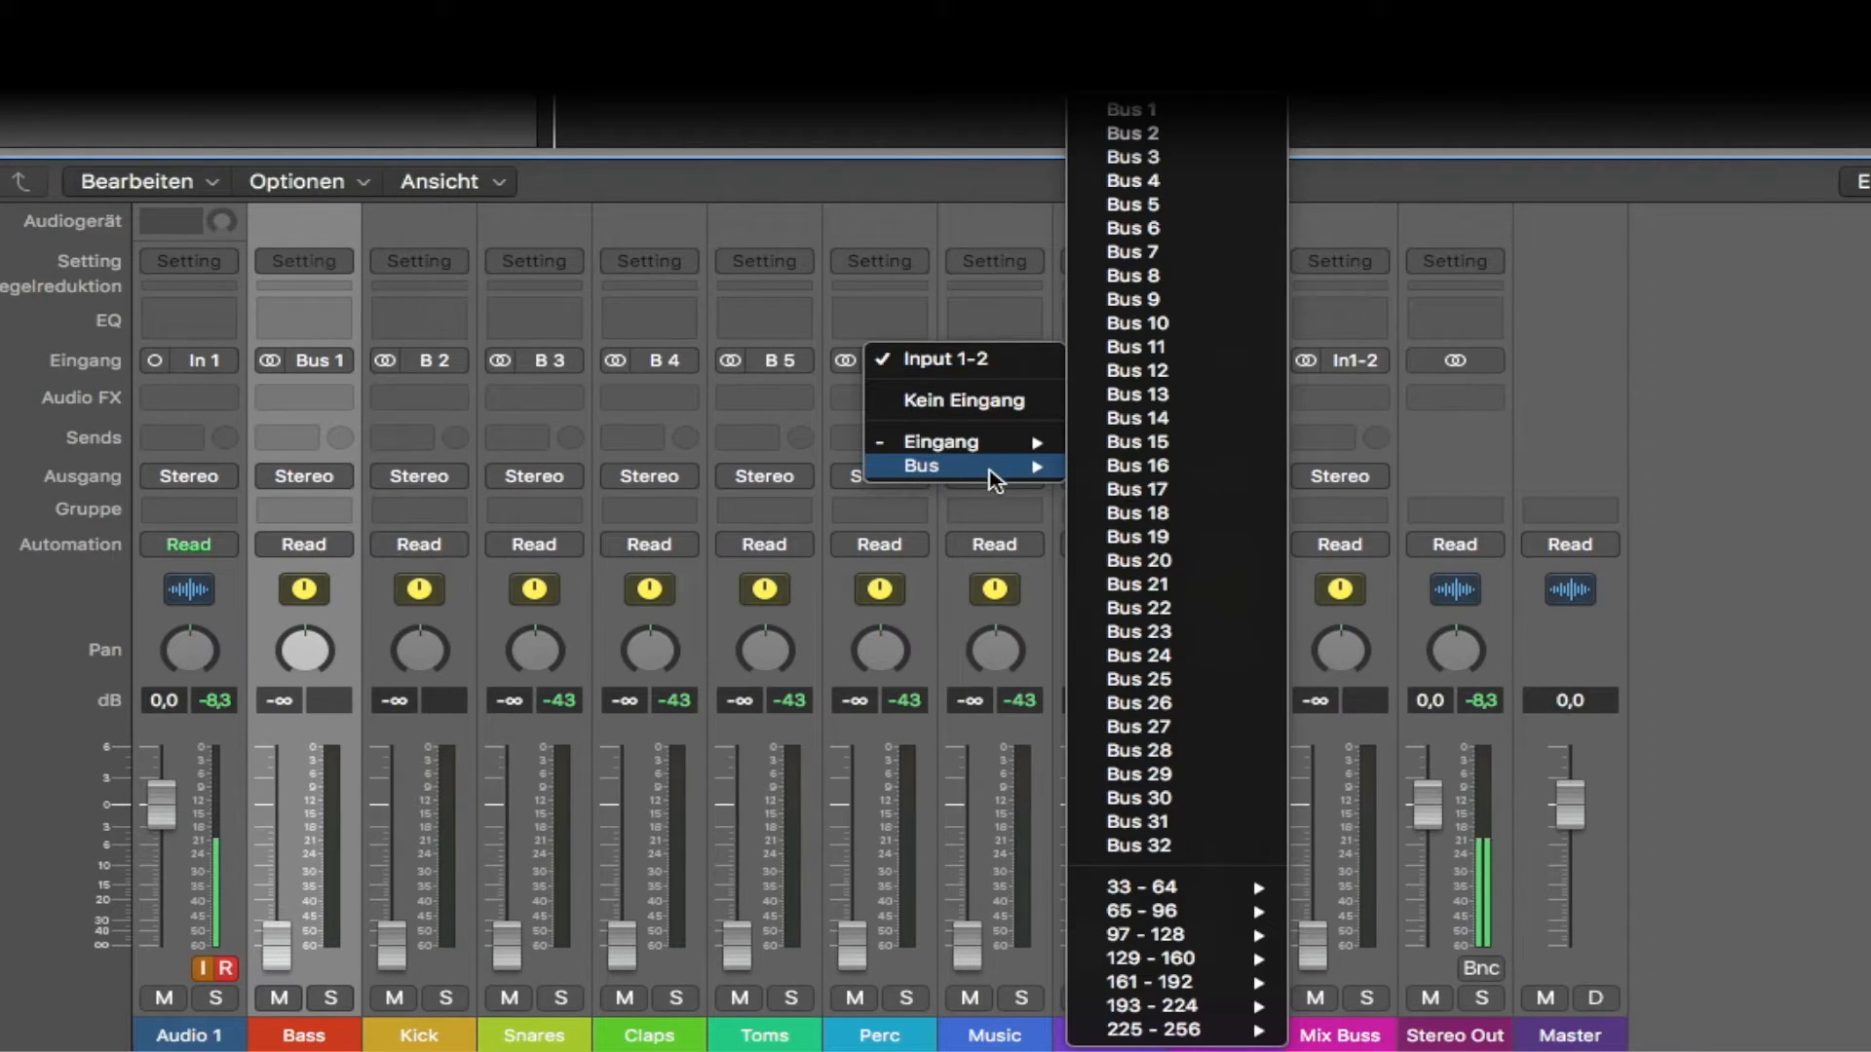
left_click(1212, 240)
left_click(1027, 361)
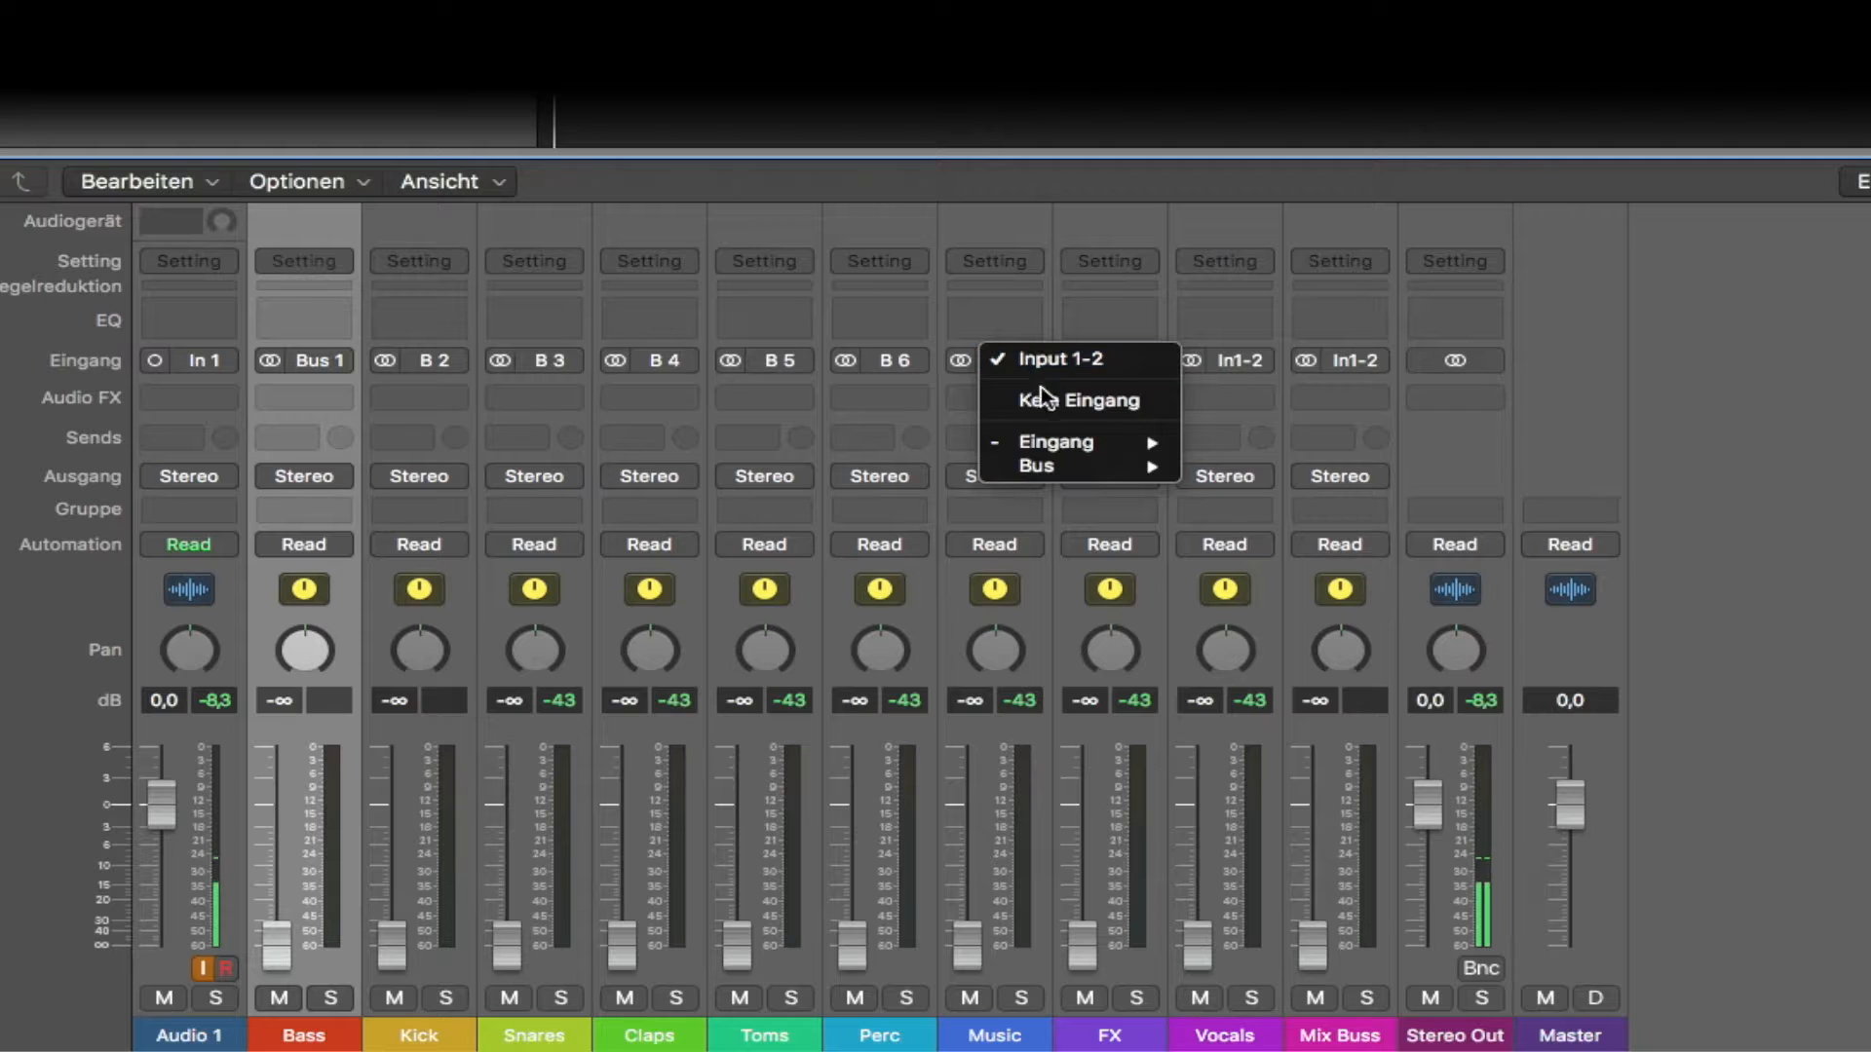
mouse_move(1116, 468)
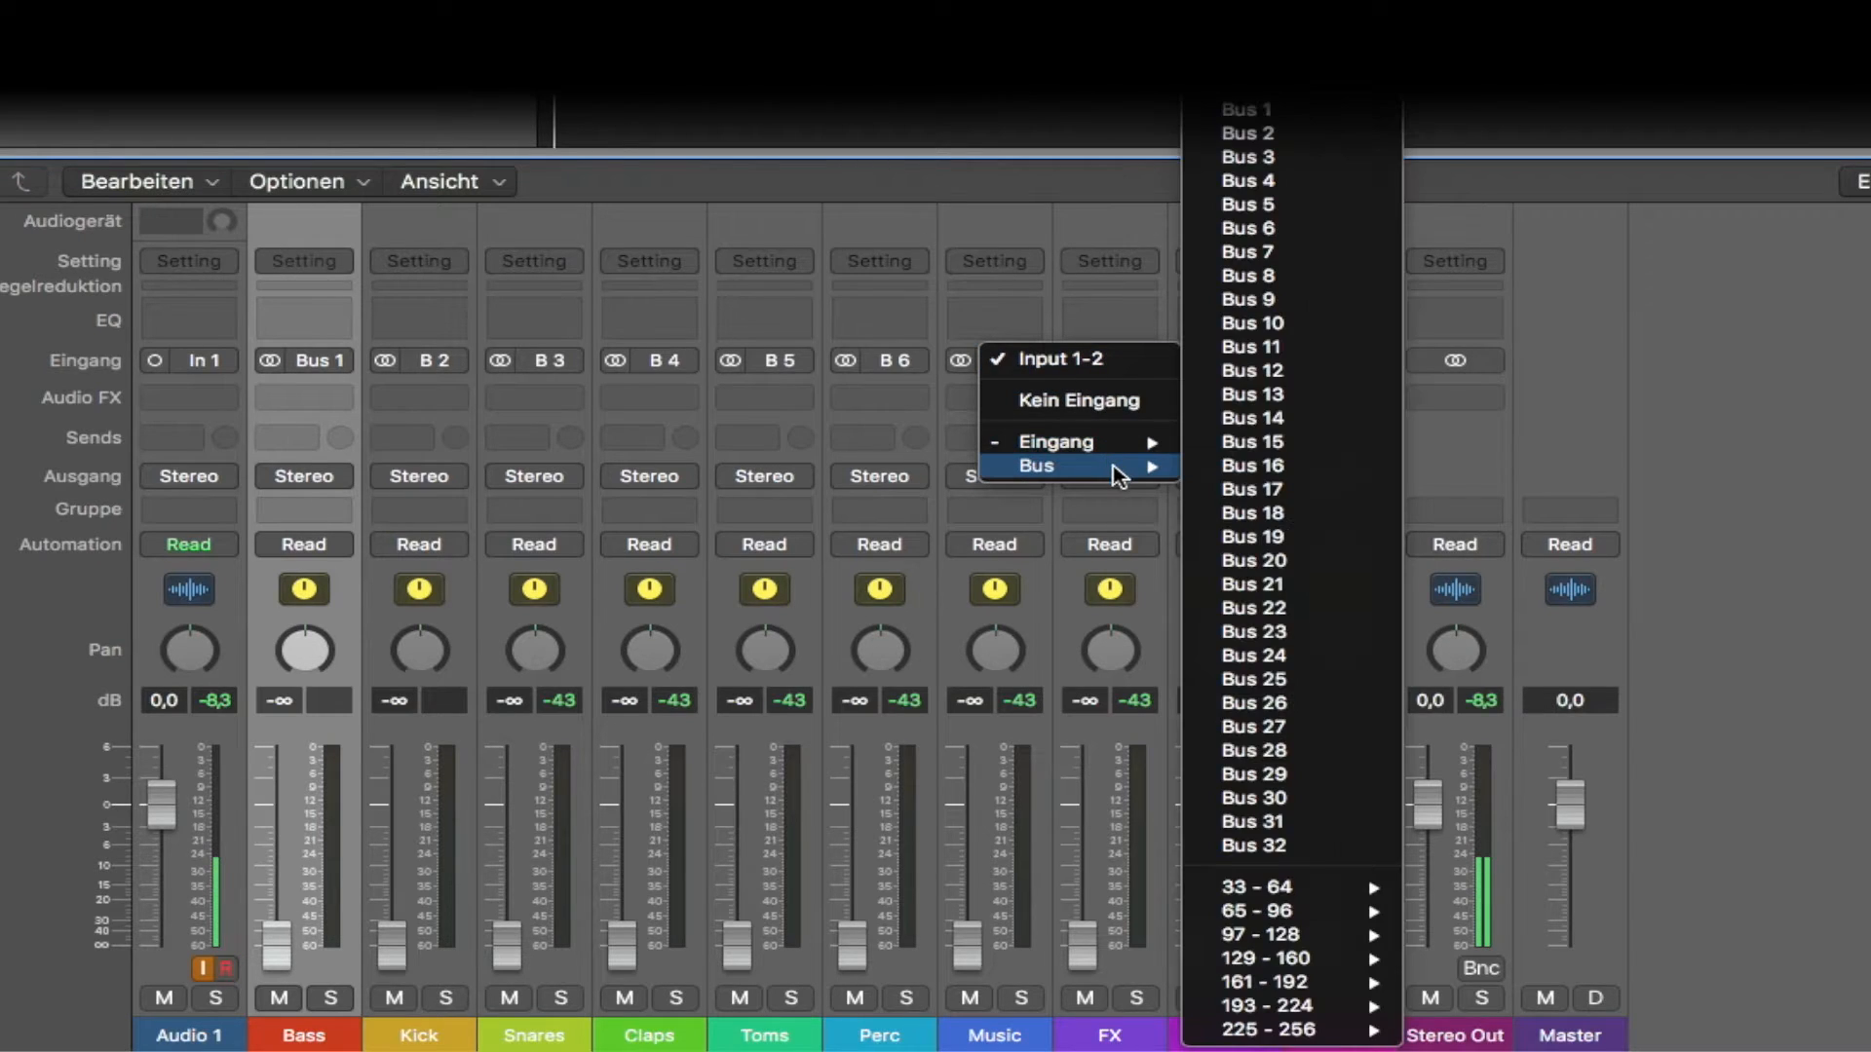
left_click(1297, 255)
- Set the input of the FX channel strip to Bus 8 and the Vocals channel strip to Bus 9
left_click(1136, 357)
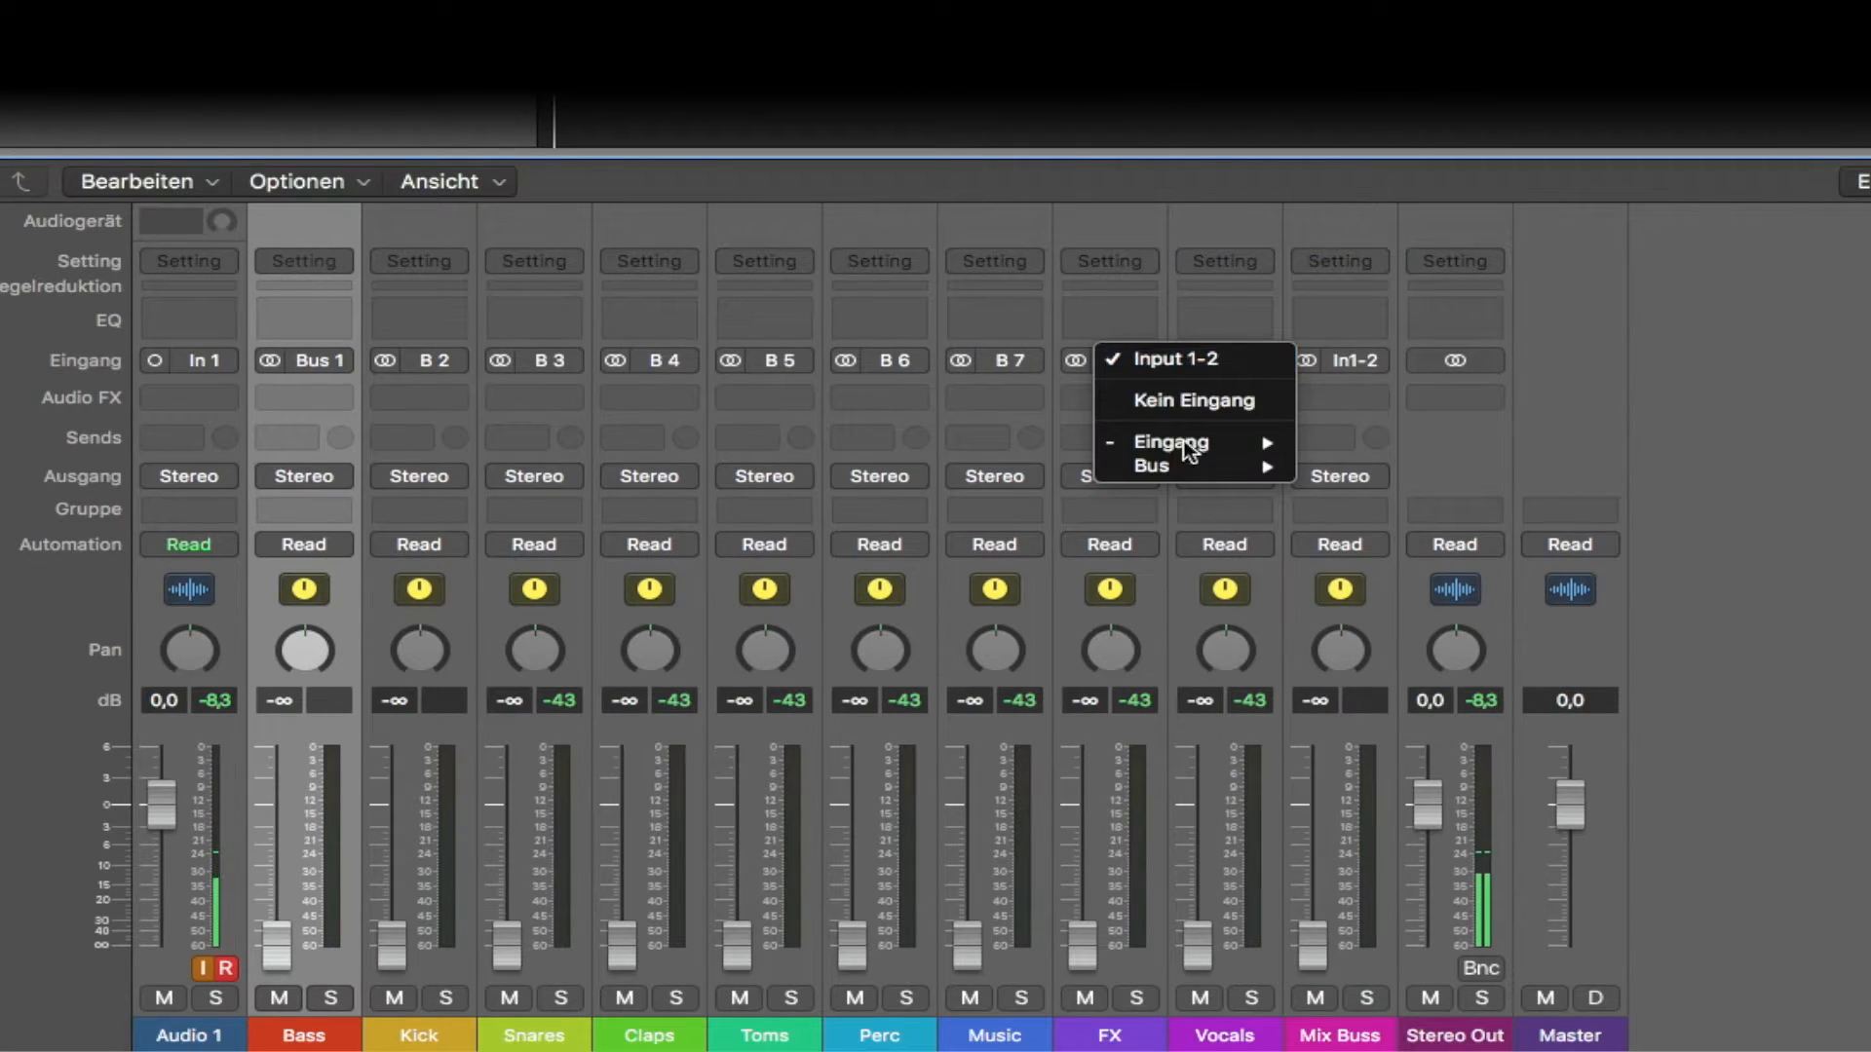
mouse_move(1216, 466)
left_click(1441, 279)
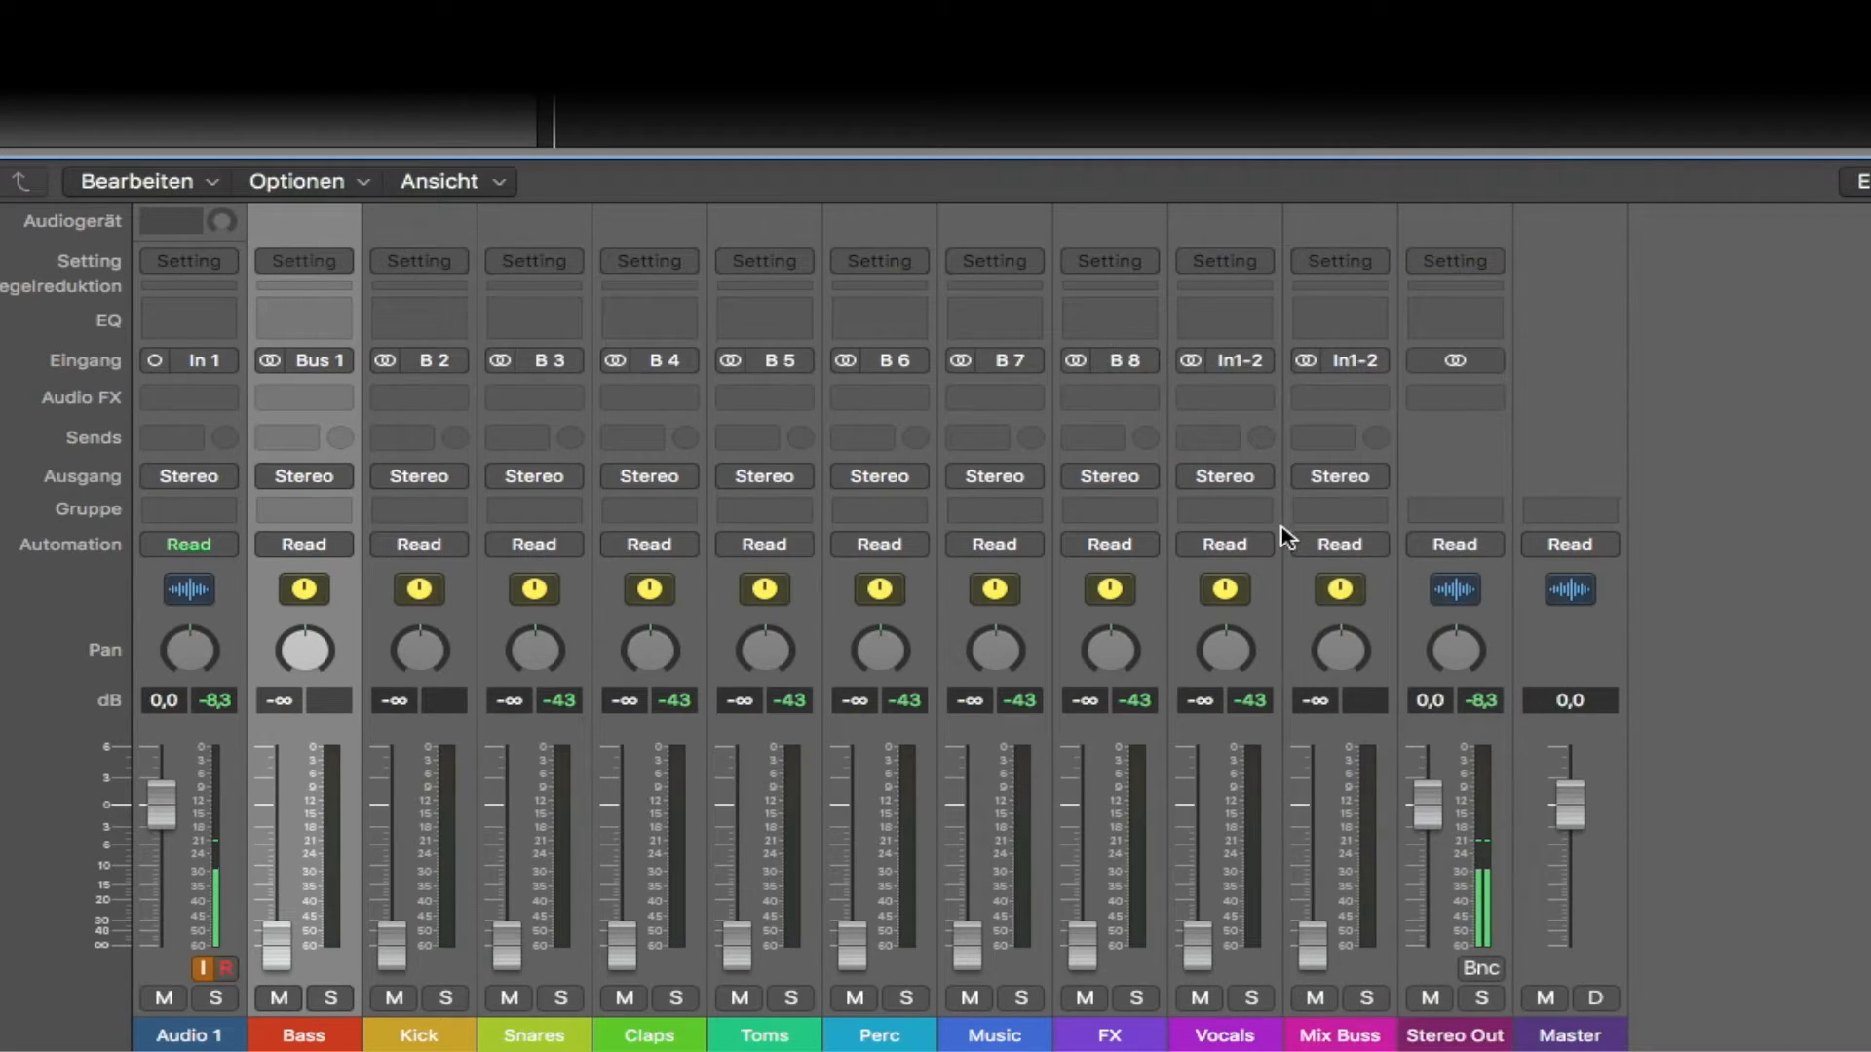
left_click(1259, 358)
mouse_move(1320, 472)
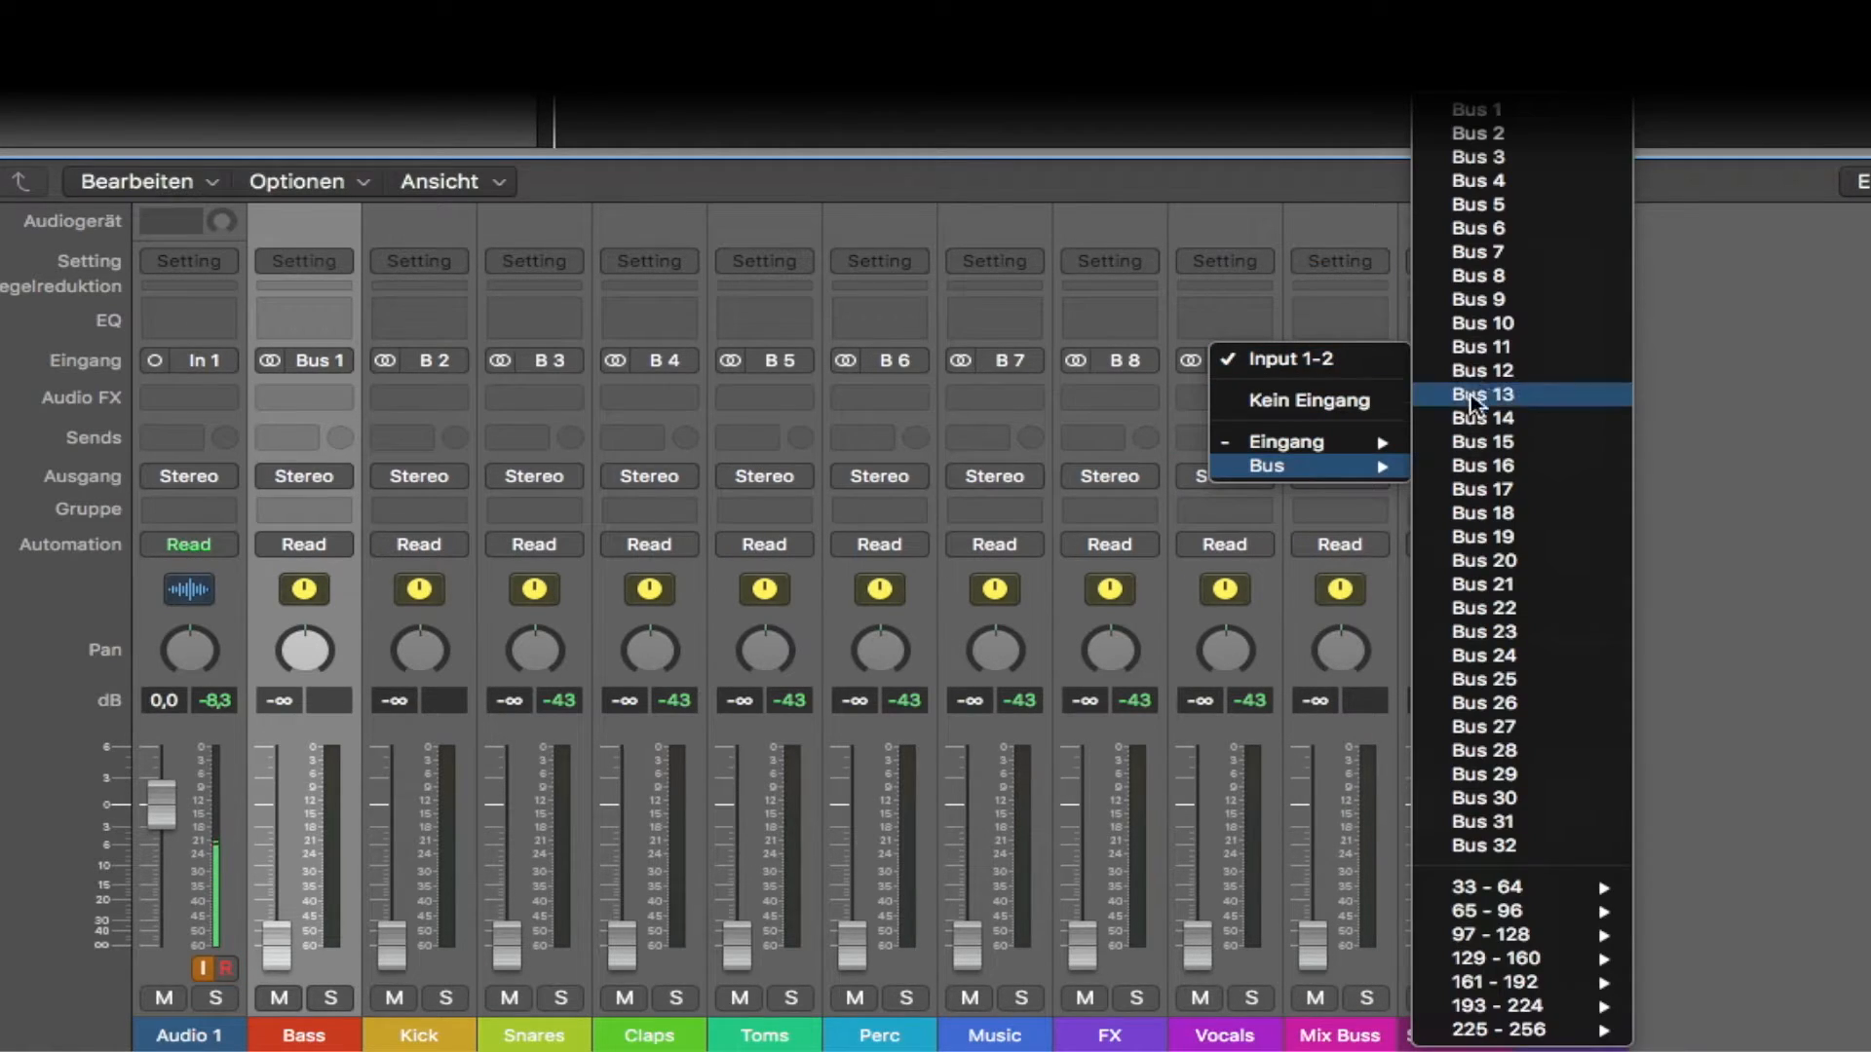
left_click(1515, 300)
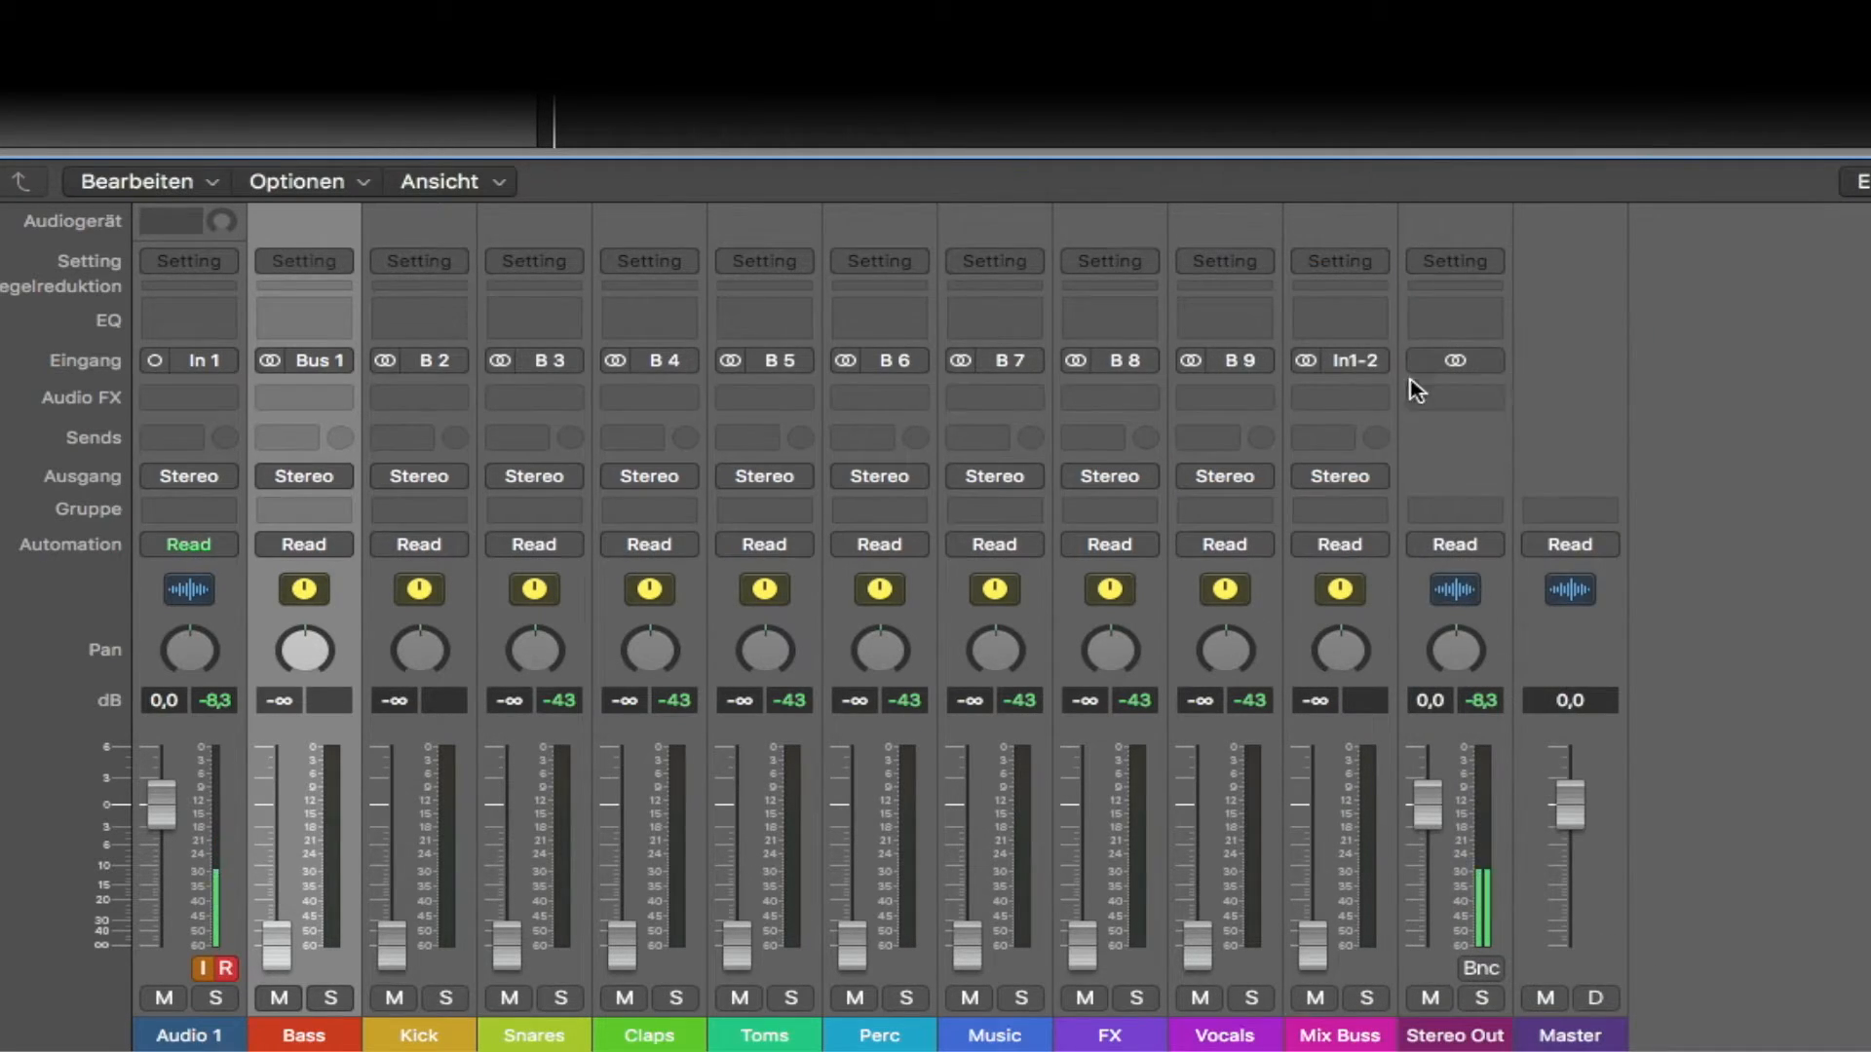
- Set the input of the Mix Buss channel strip to Bus 10
left_click(1377, 360)
mouse_move(1420, 470)
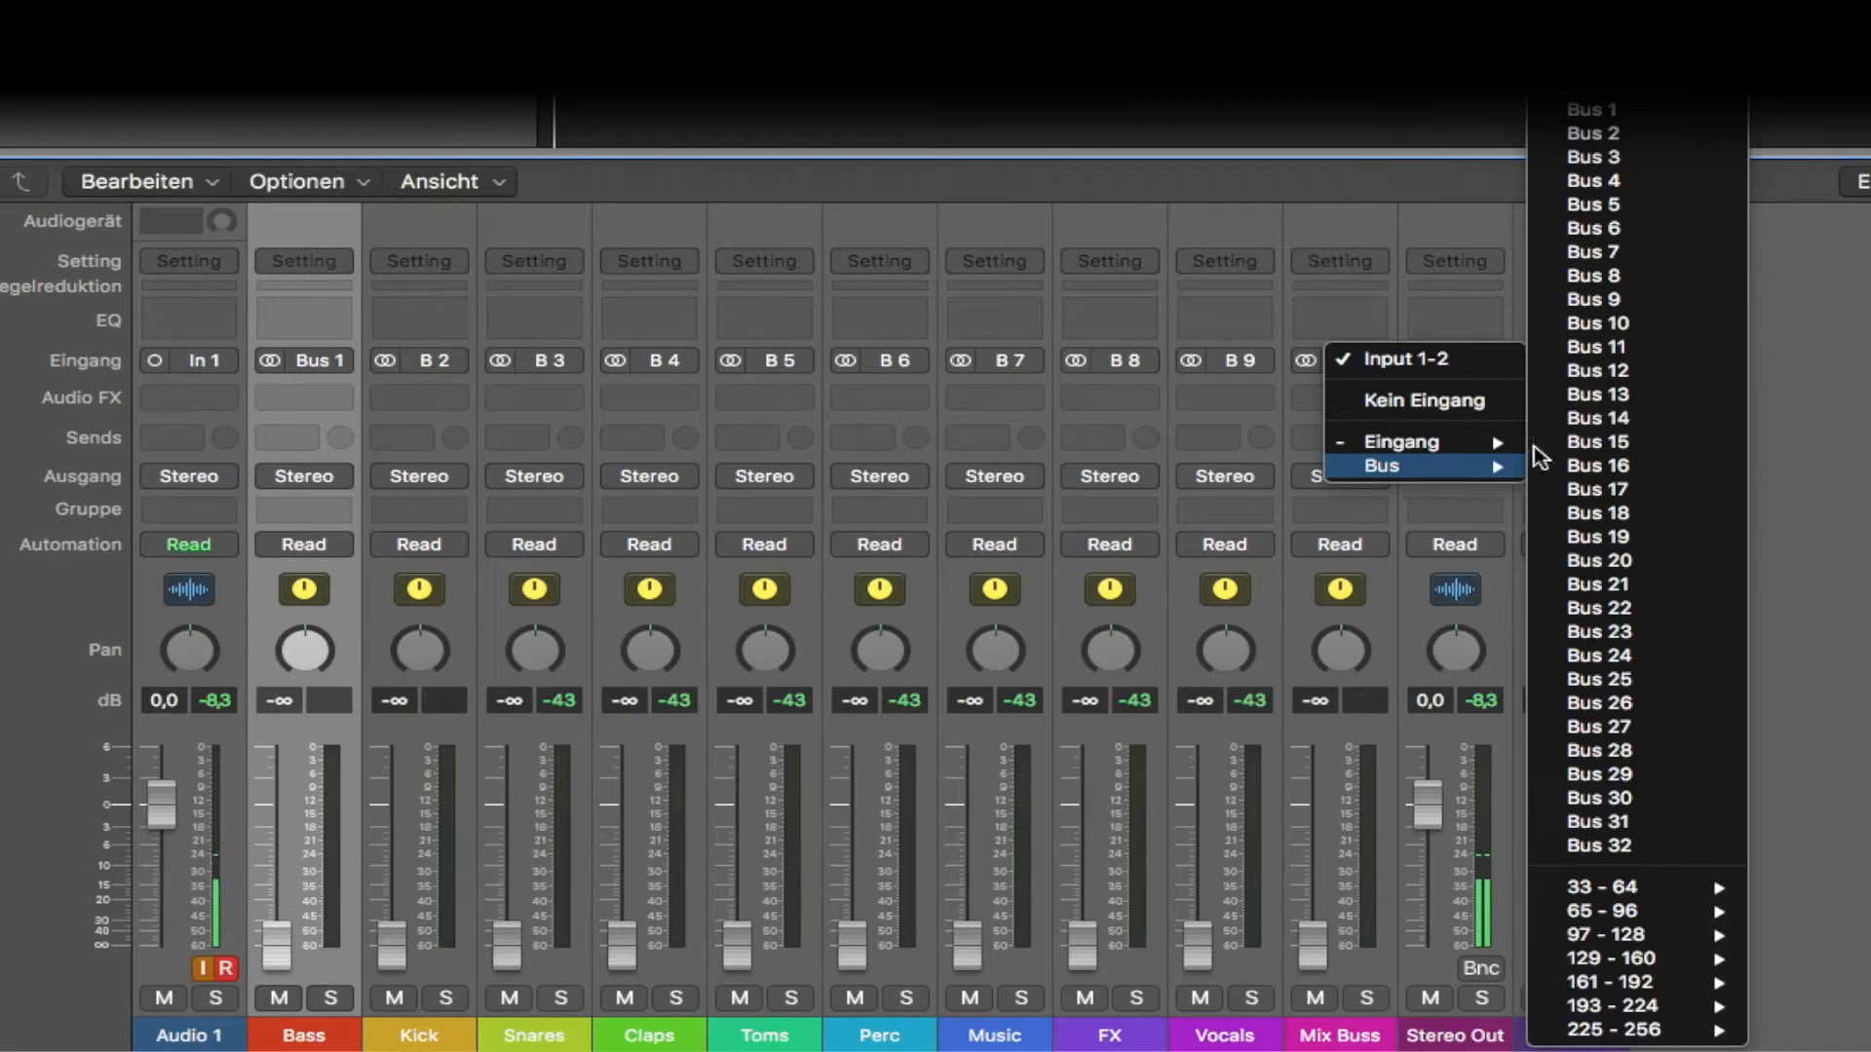
left_click(1650, 323)
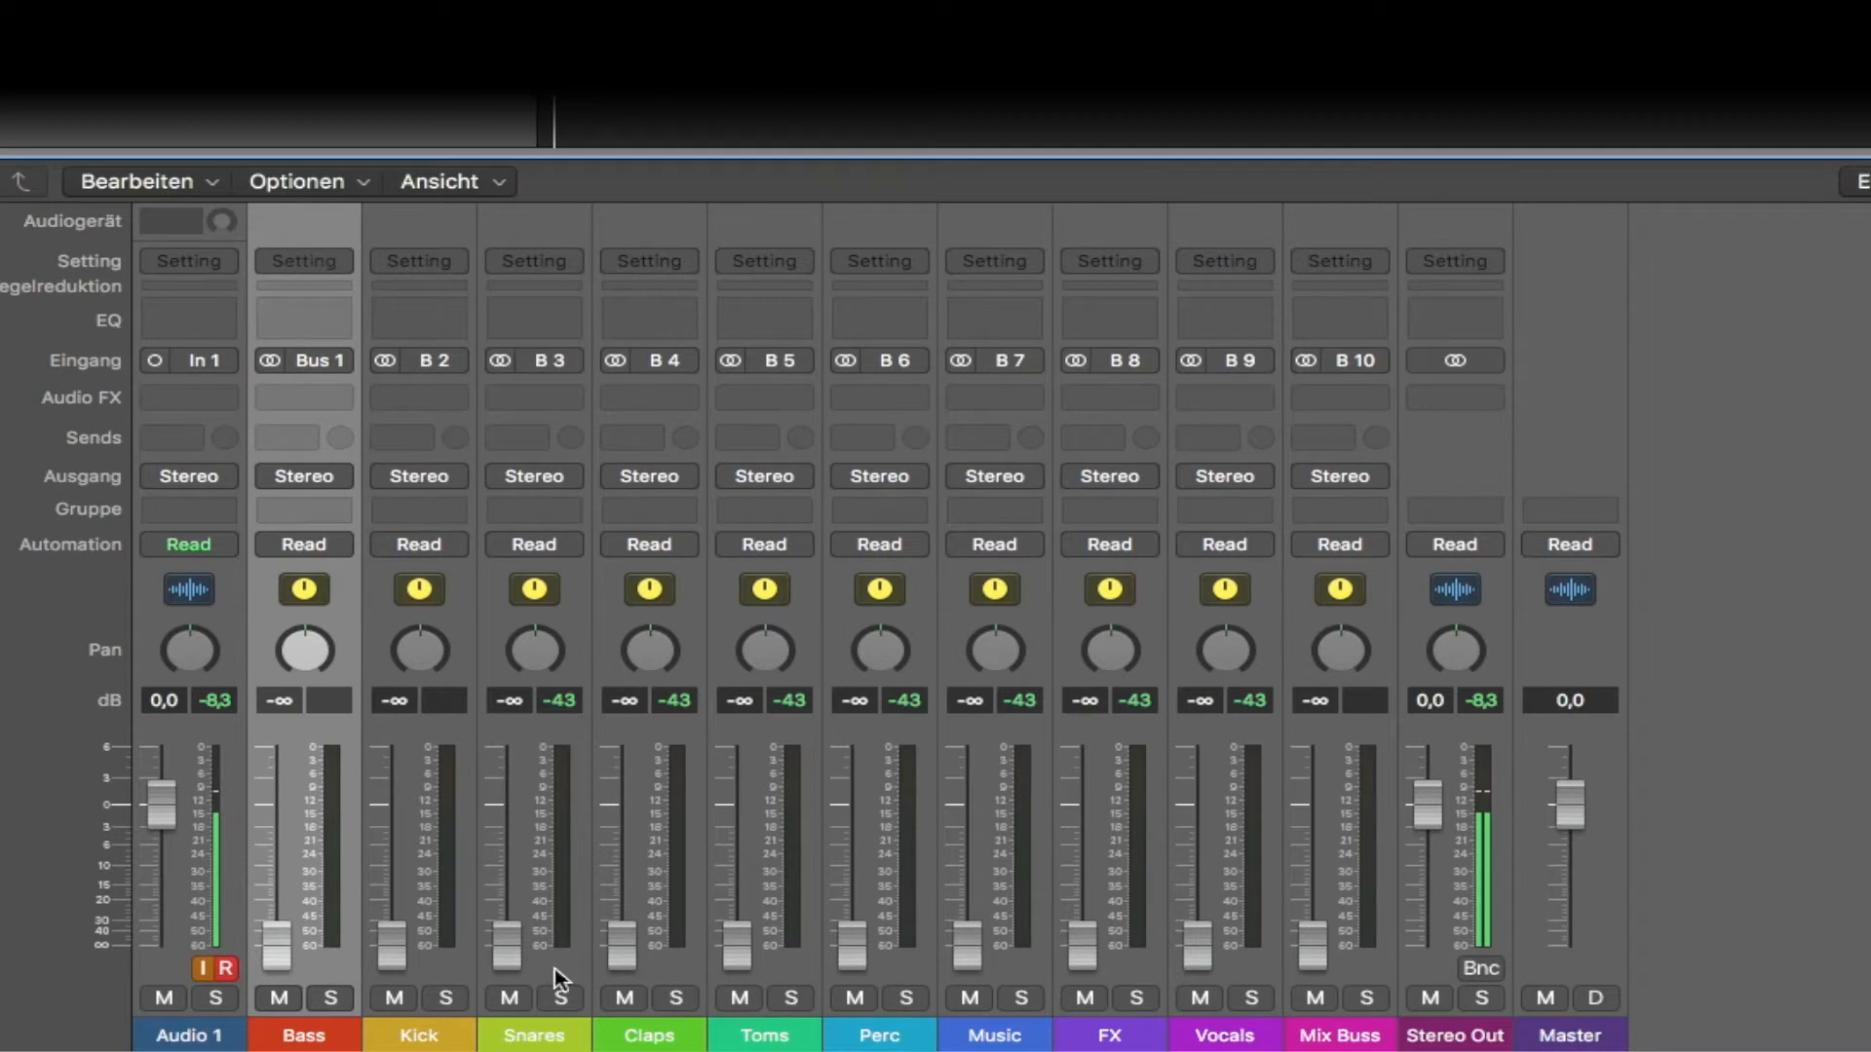
- Route the outputs of all group channel strips from Bass through Vocals to Bus 10, the Mix Buss, and clear the selection
left_click(1255, 965, "shift")
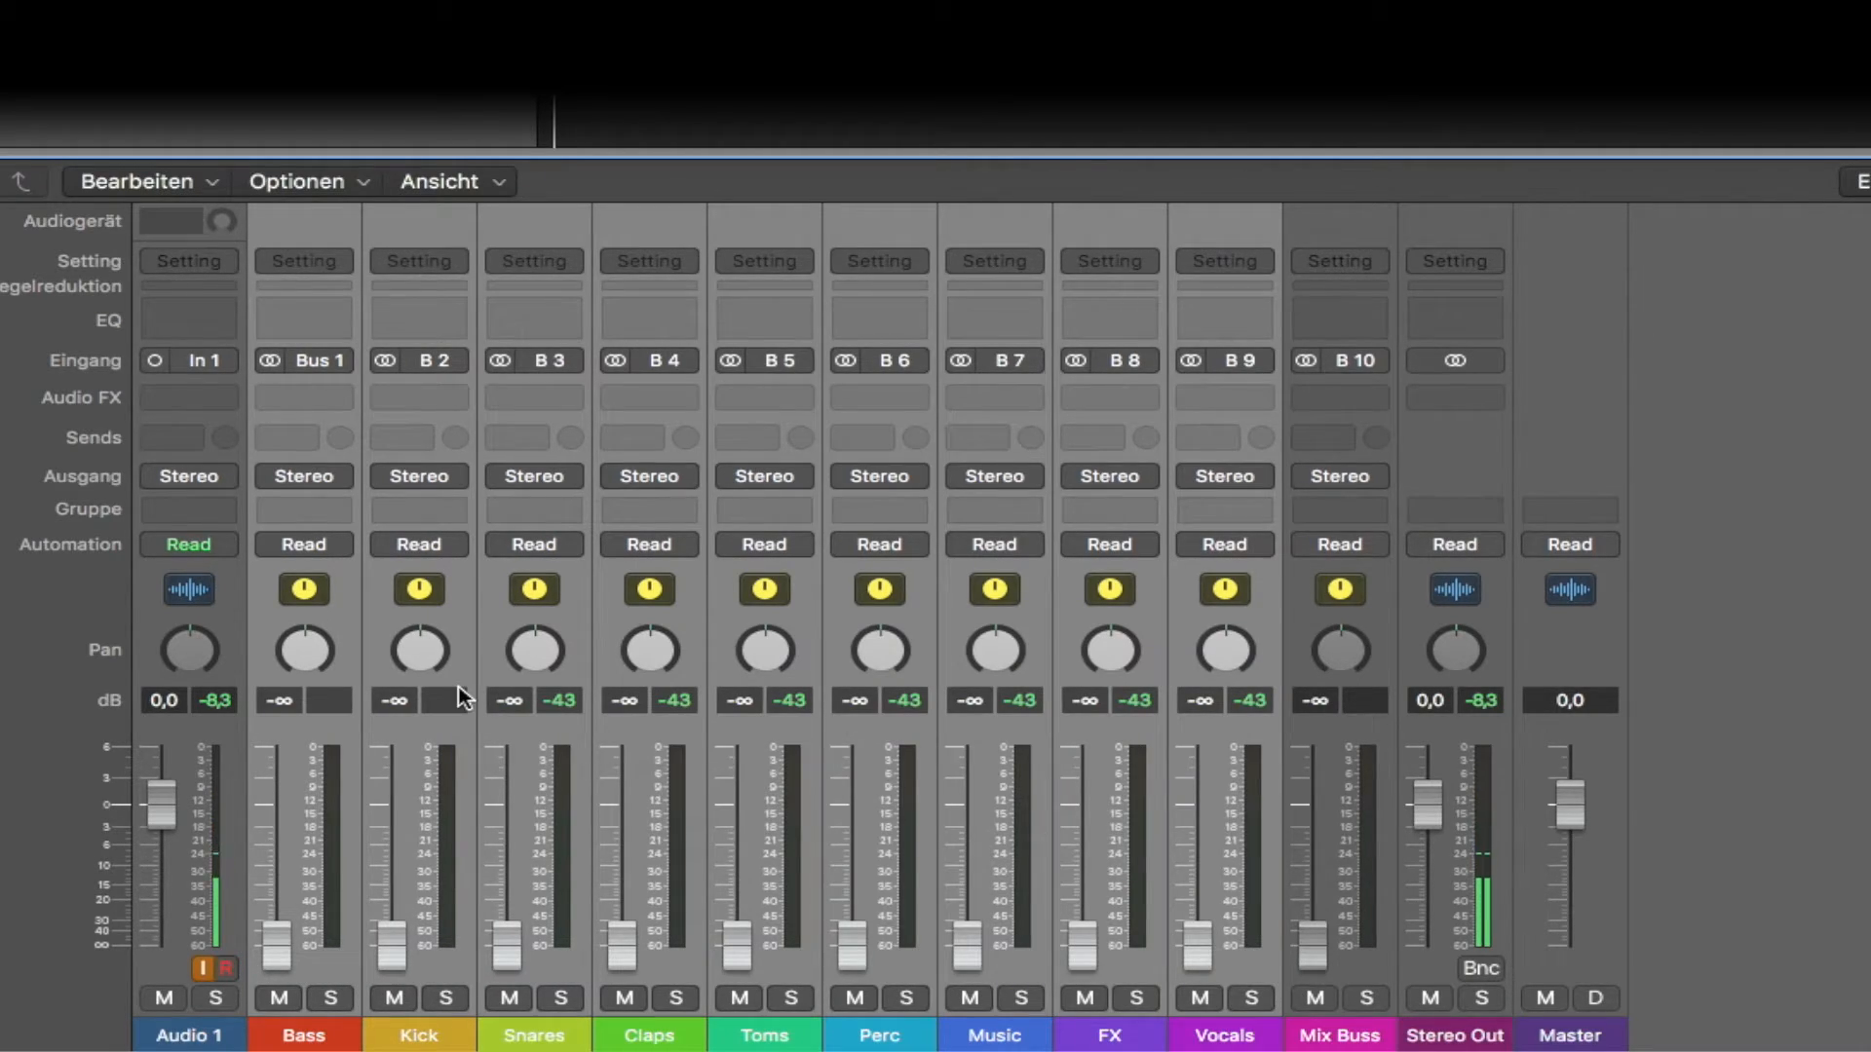
left_click(334, 482)
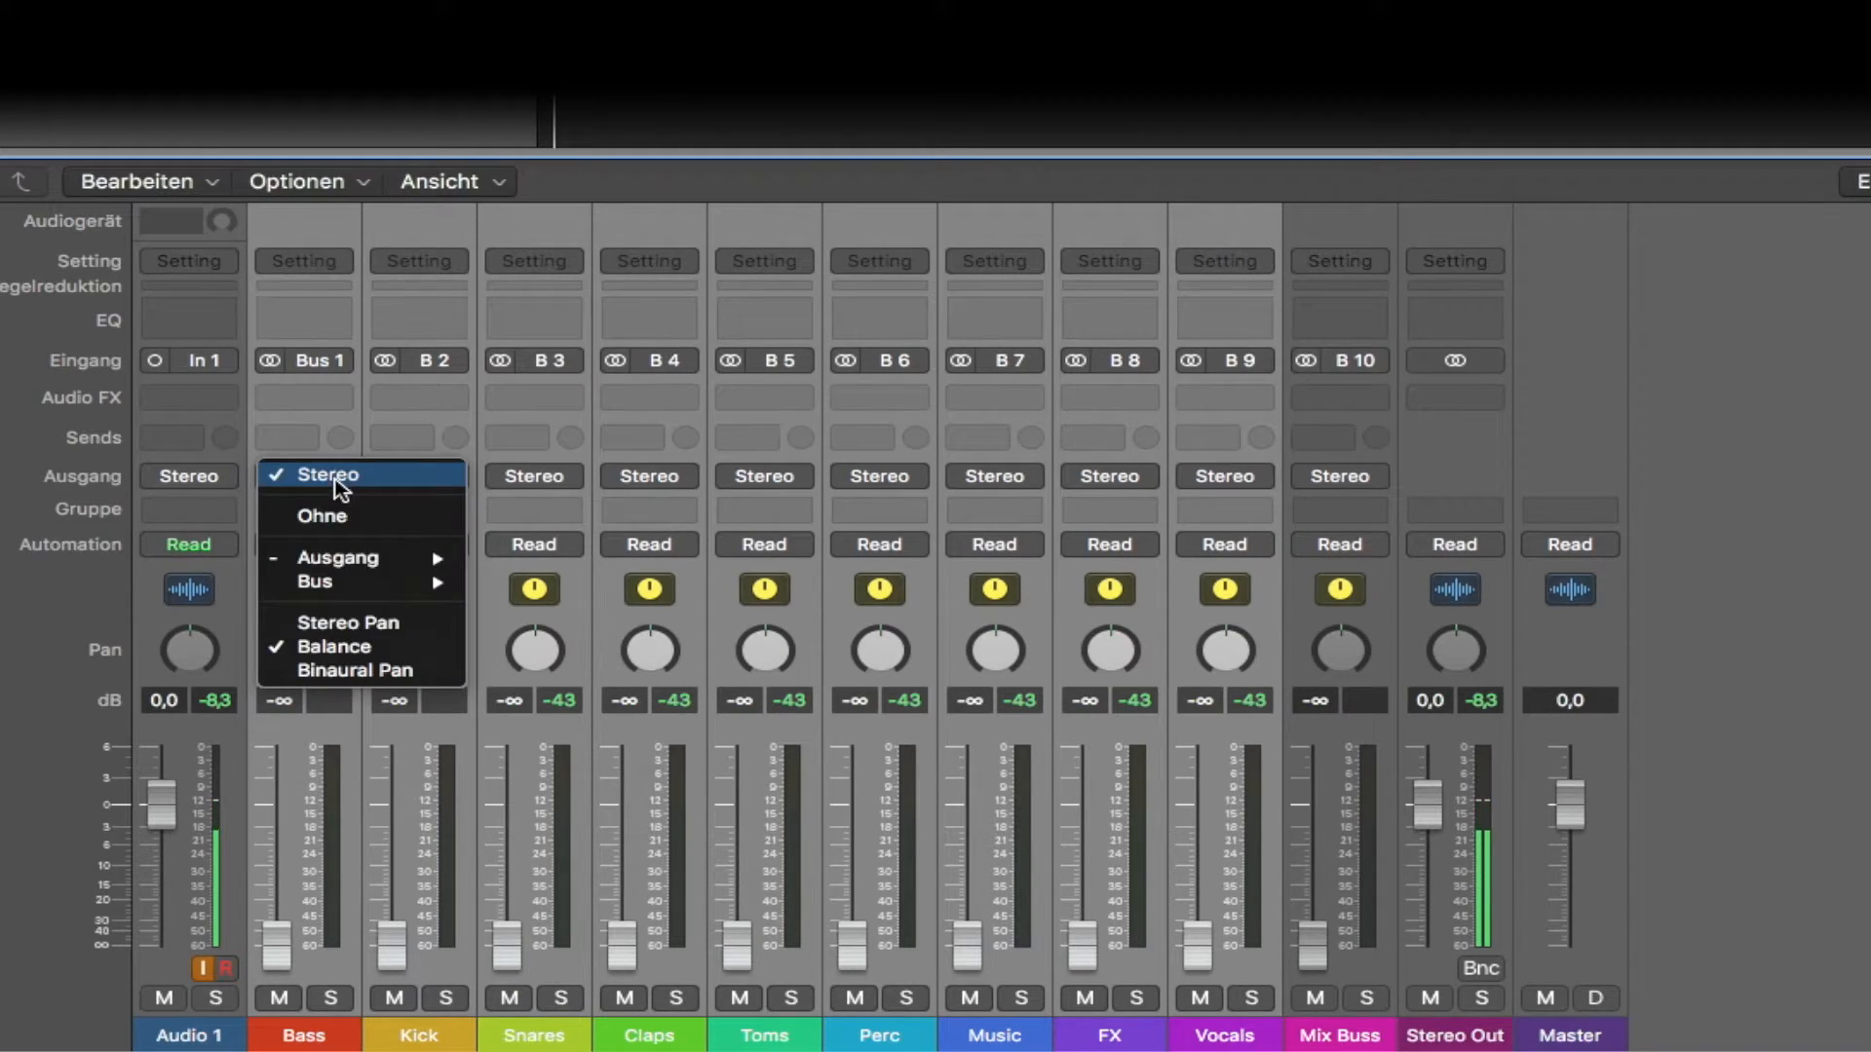
mouse_move(440, 586)
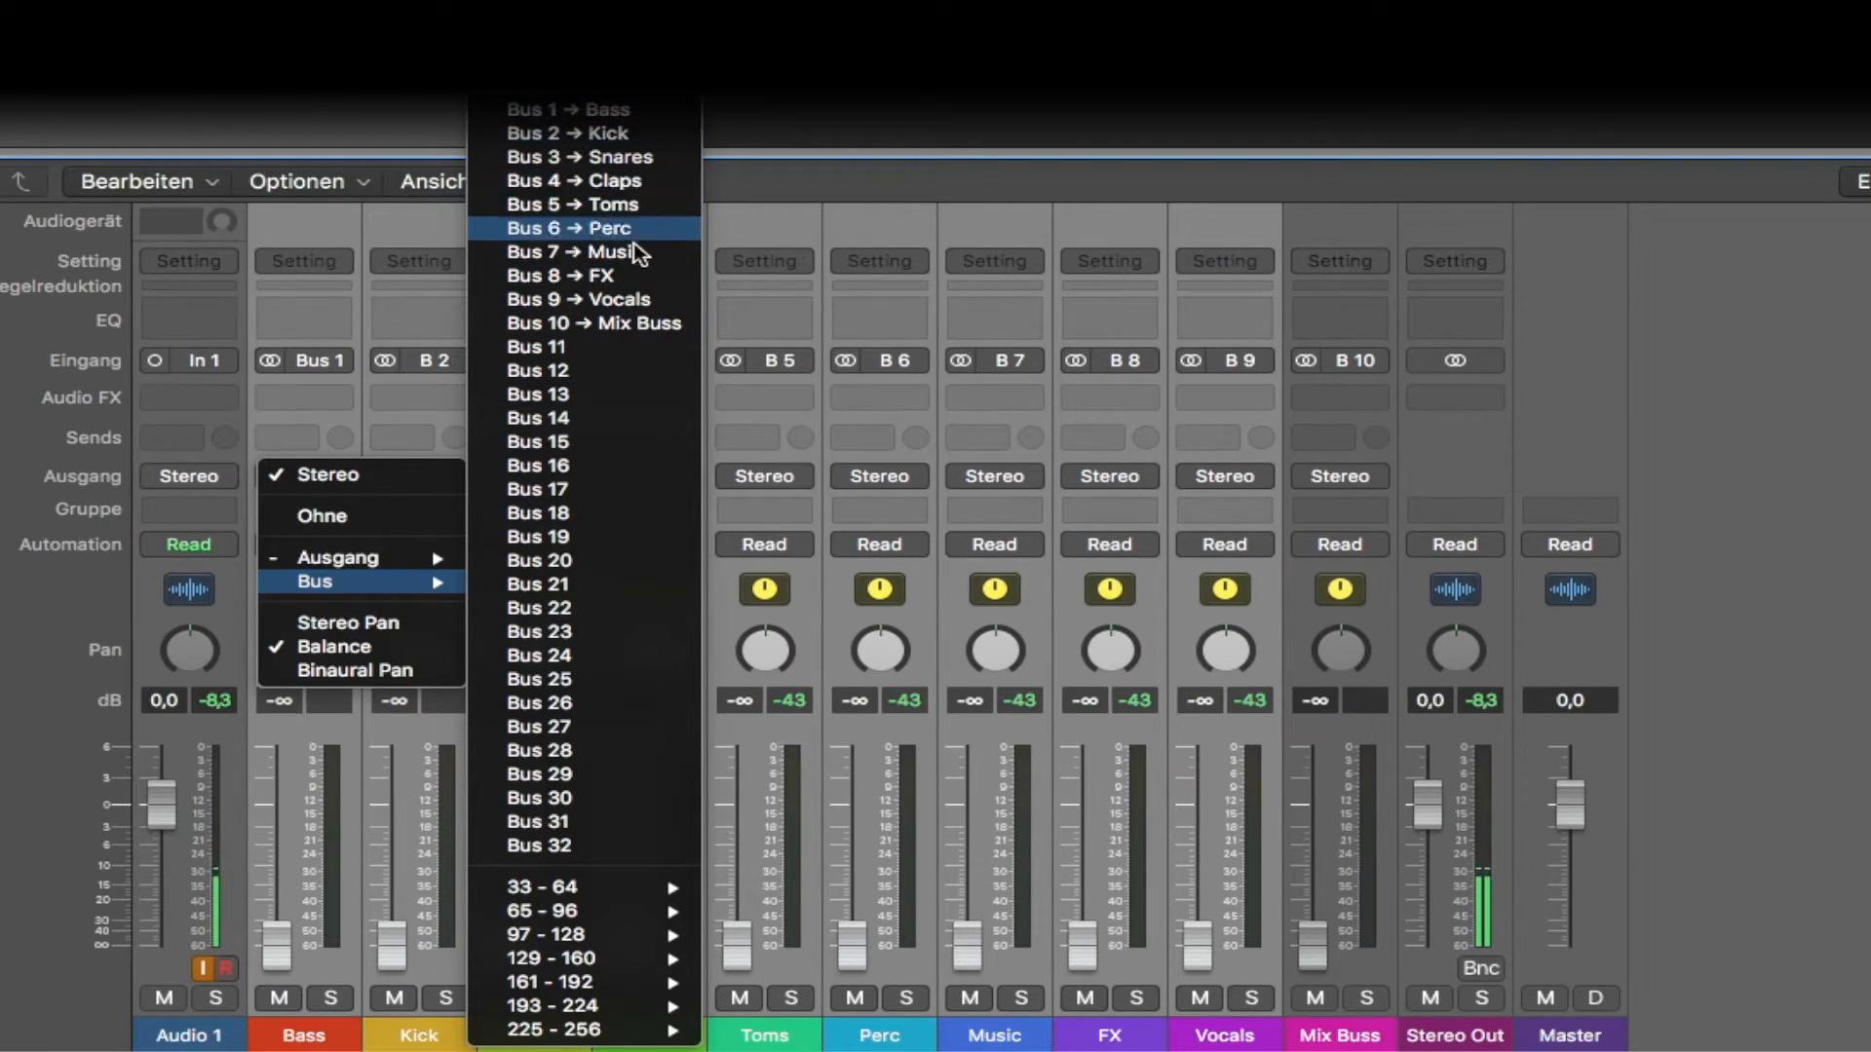
left_click(635, 325)
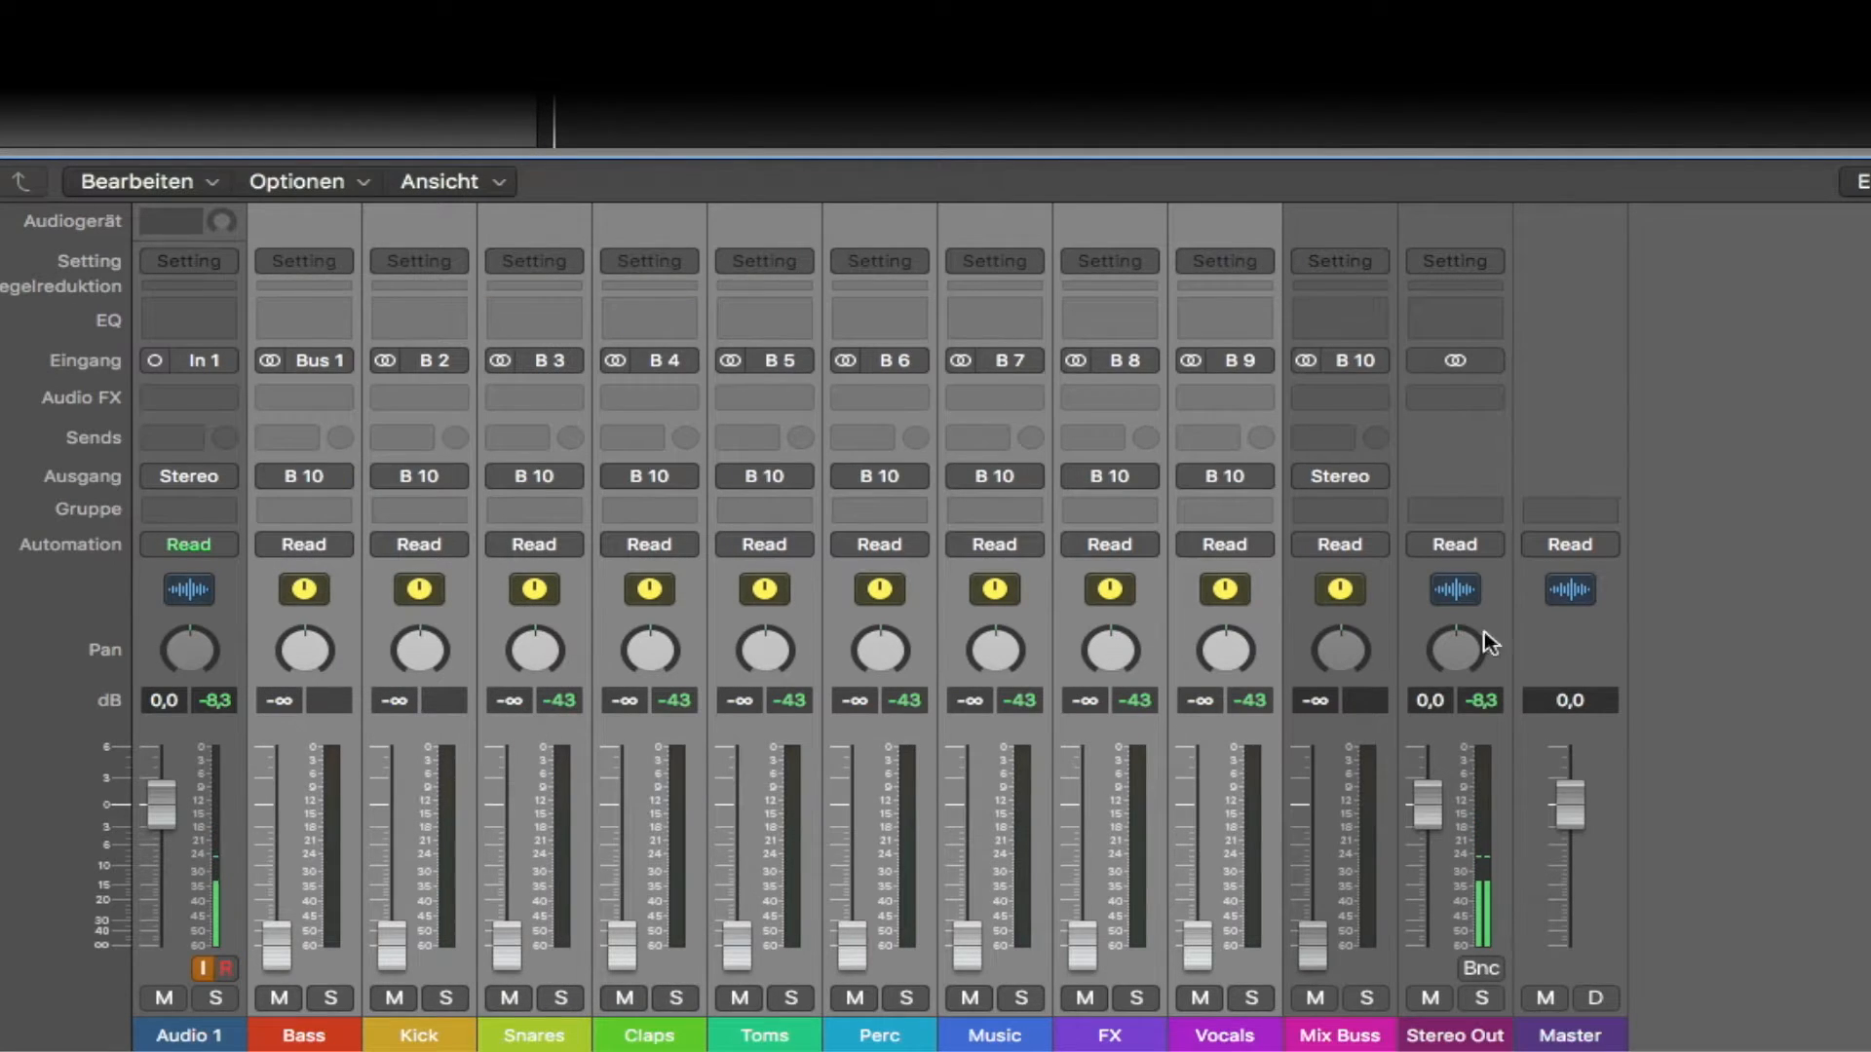
left_click(1832, 595)
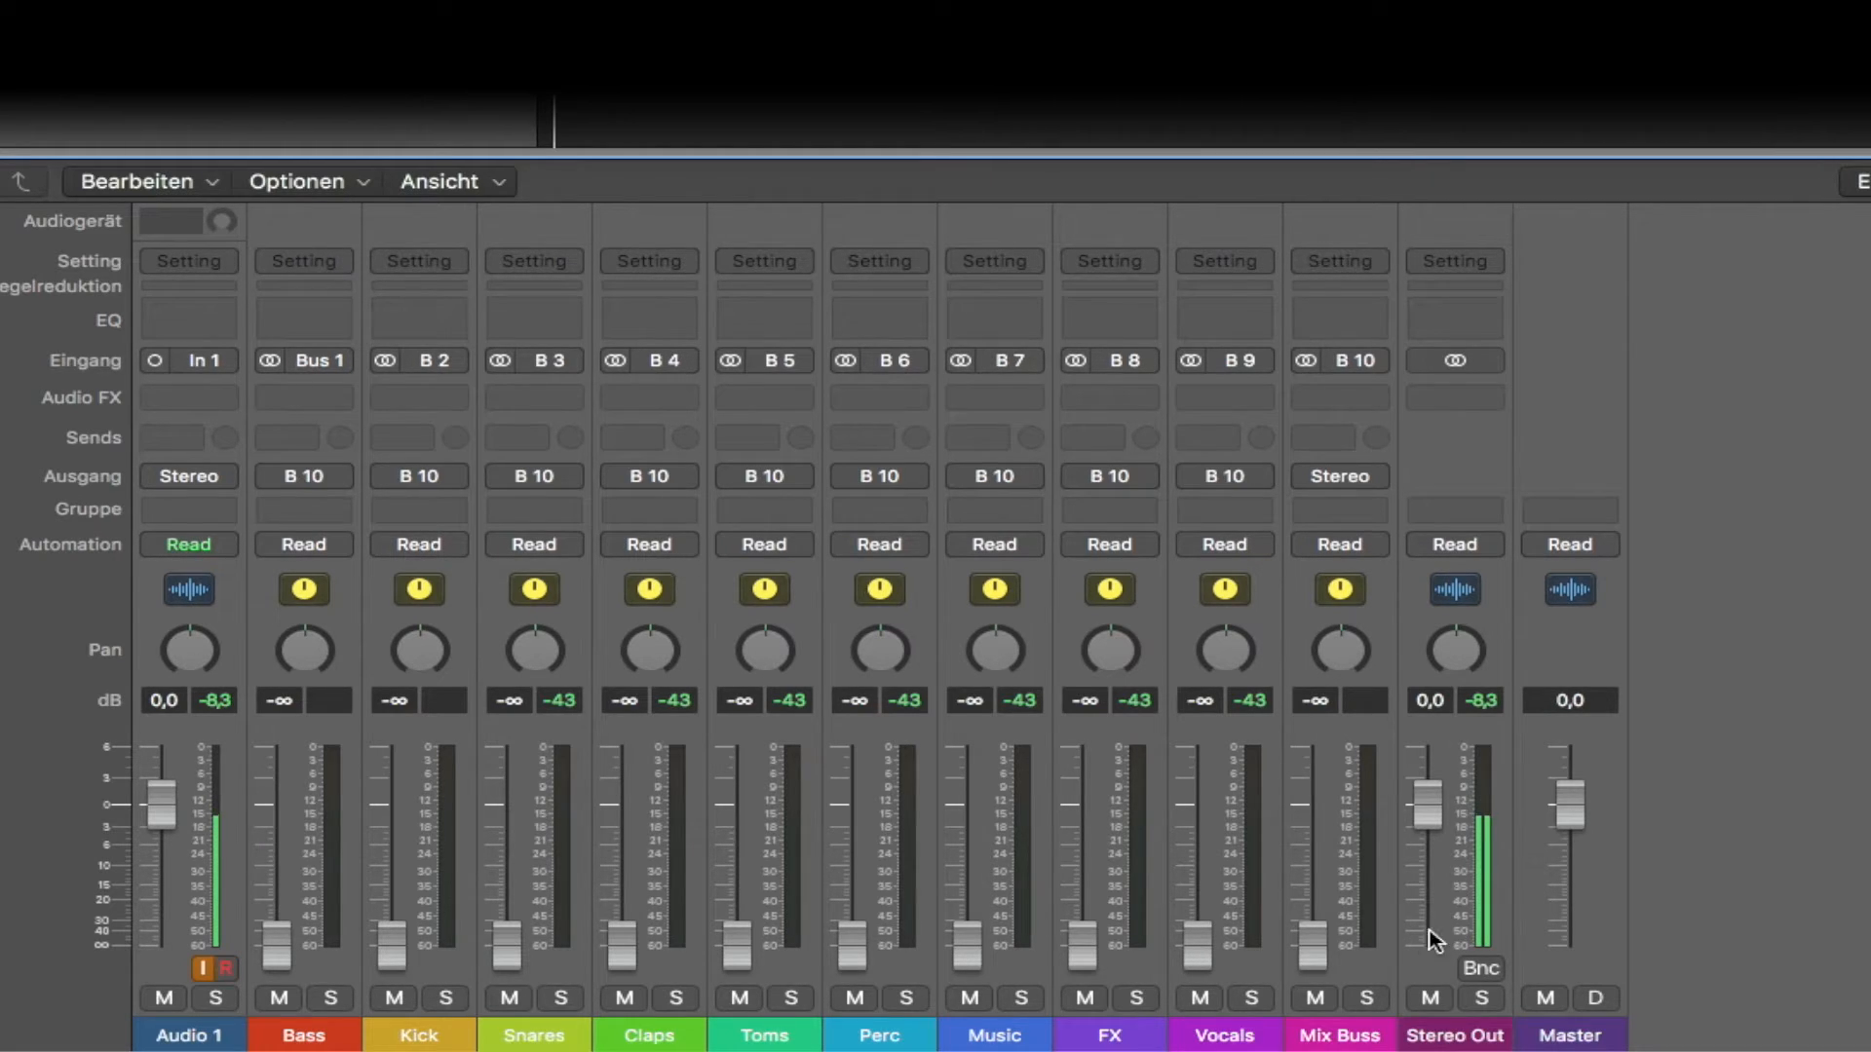
- Raise the faders of all channel strips from Bass through Mix Buss together to 0.0 dB
left_click(1368, 970)
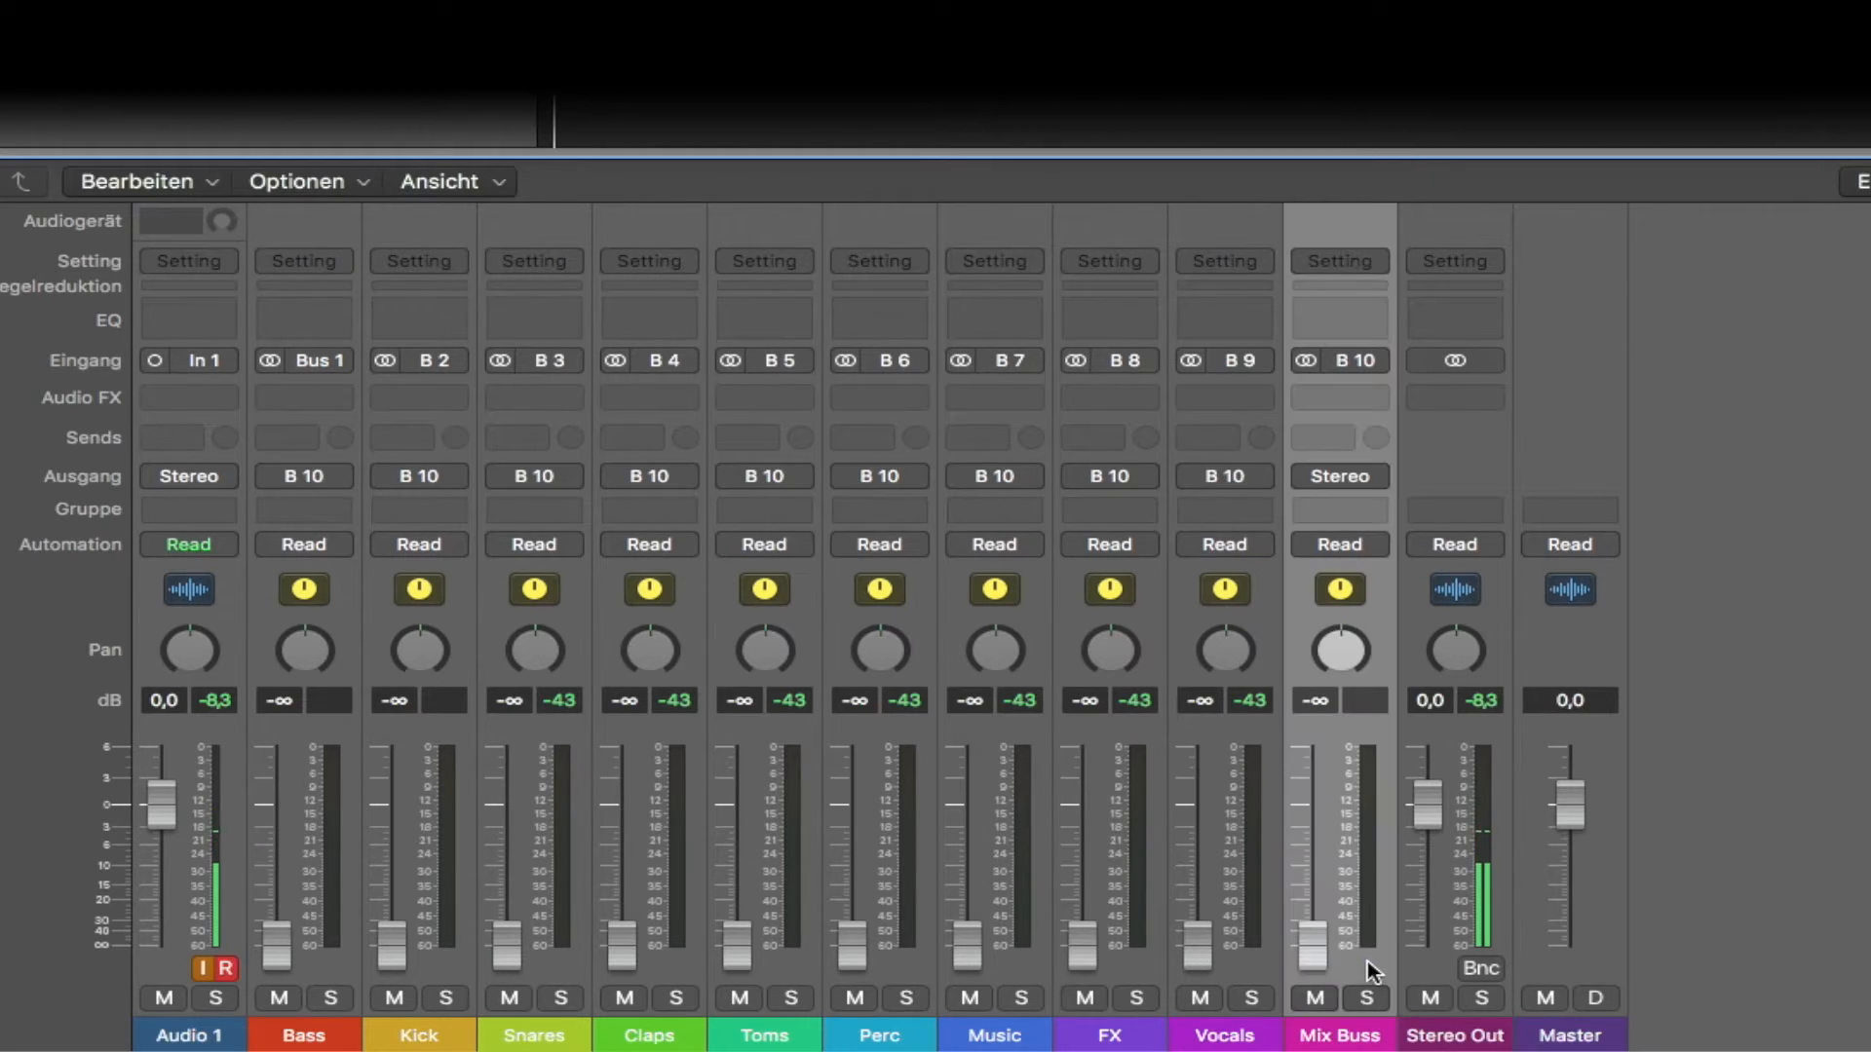
left_click(326, 952, "shift")
left_click_drag(278, 947, 283, 695)
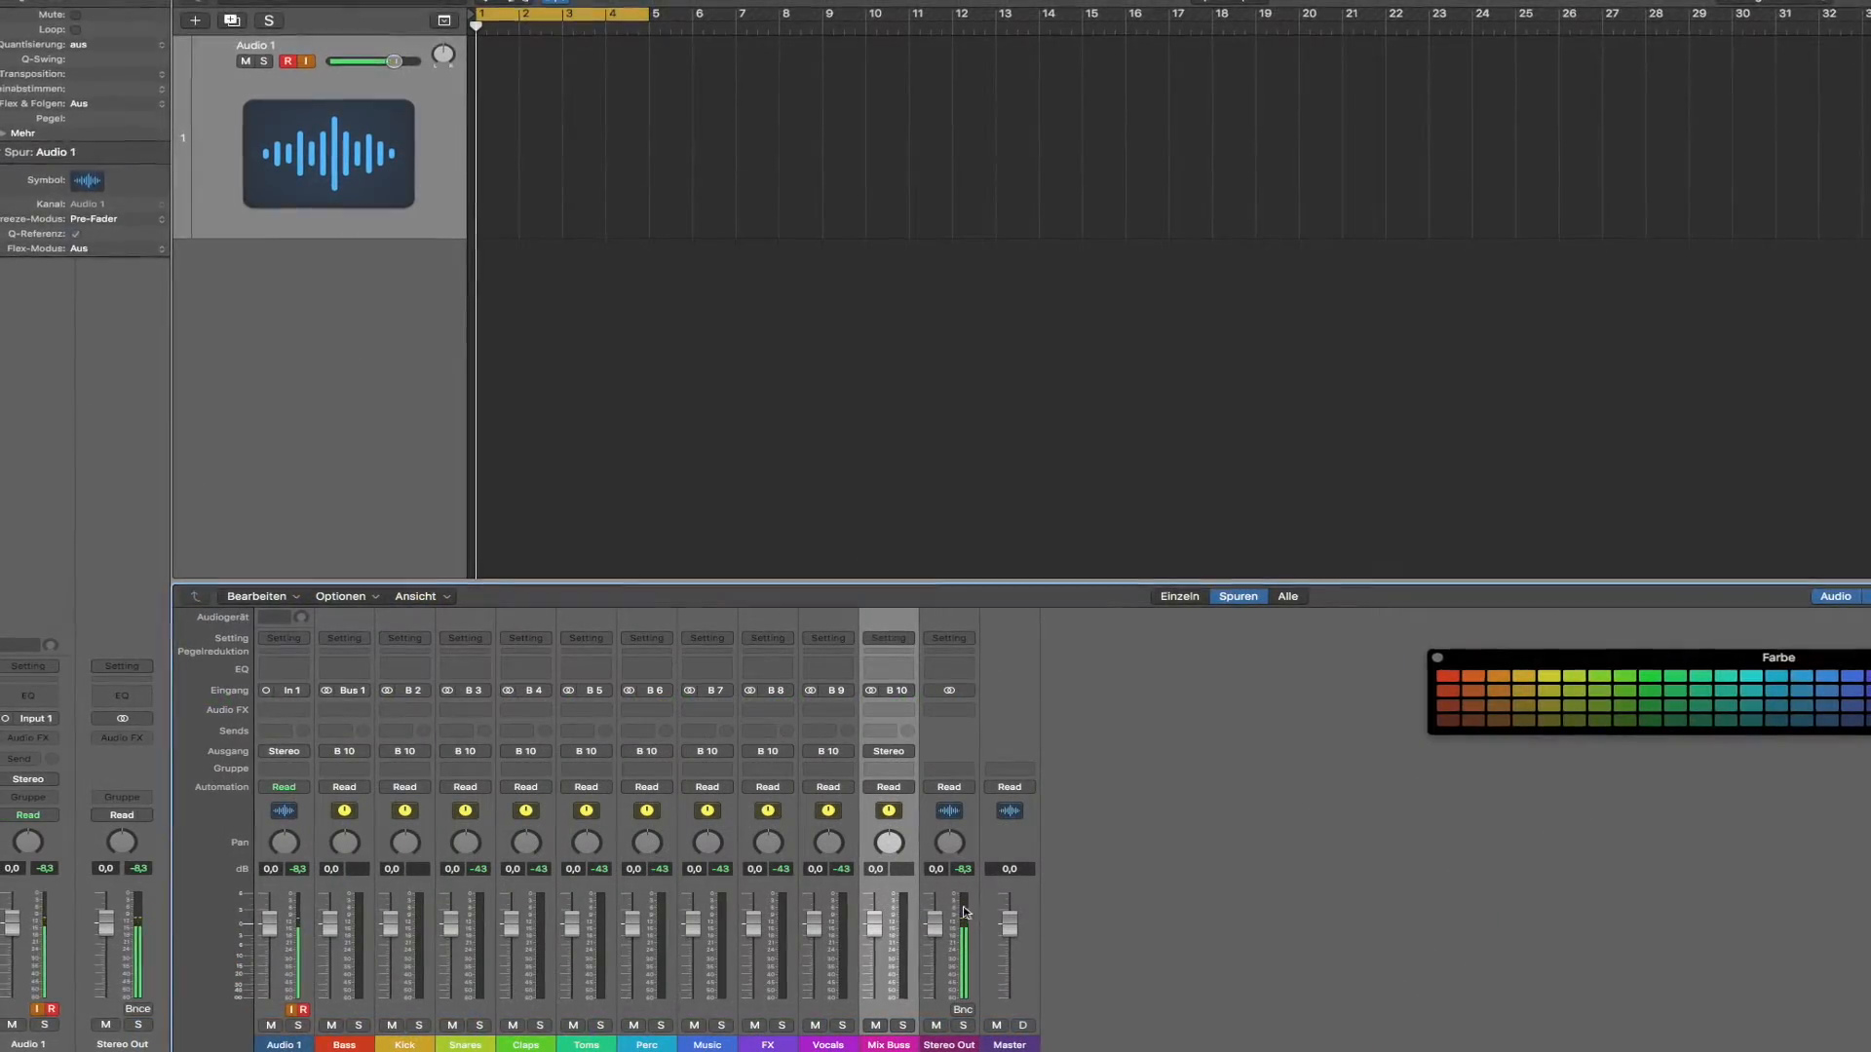
- Create an arrangement track for the Mix Buss channel strip, show its volume automation and reduce the track height
right_click(901, 888)
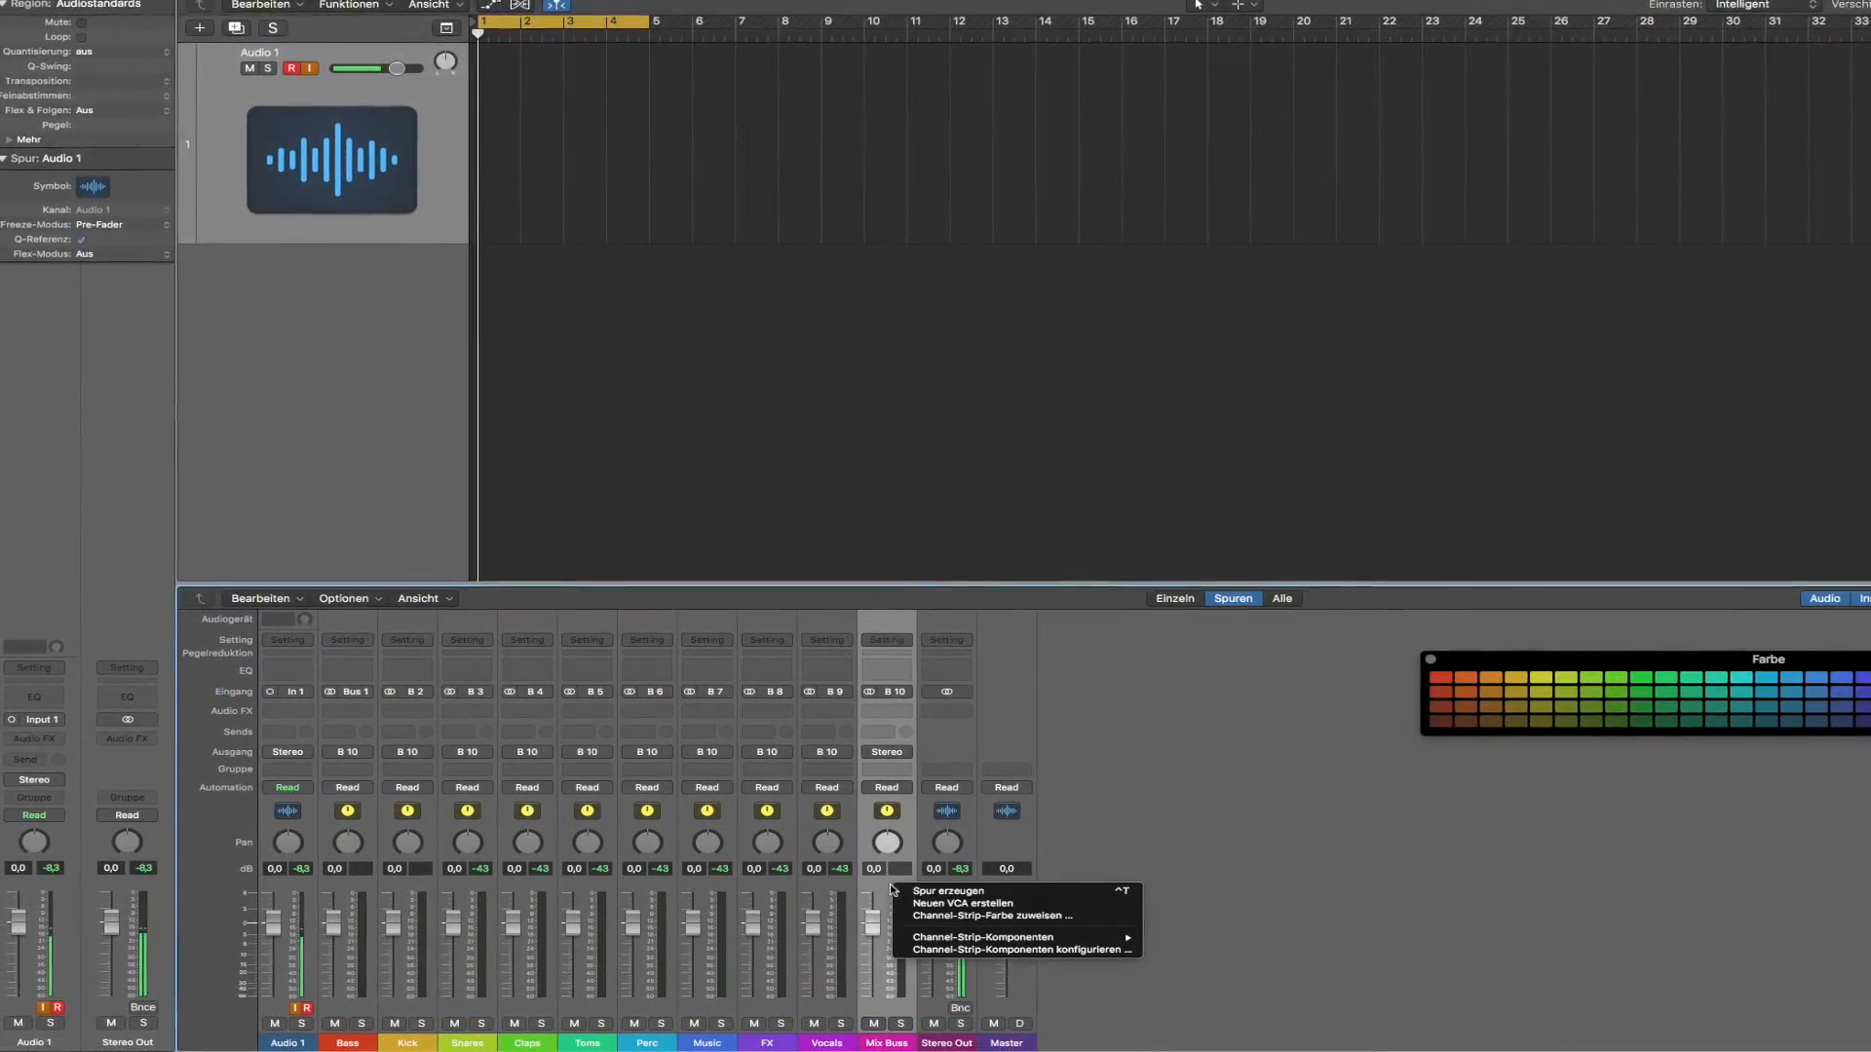
left_click(948, 890)
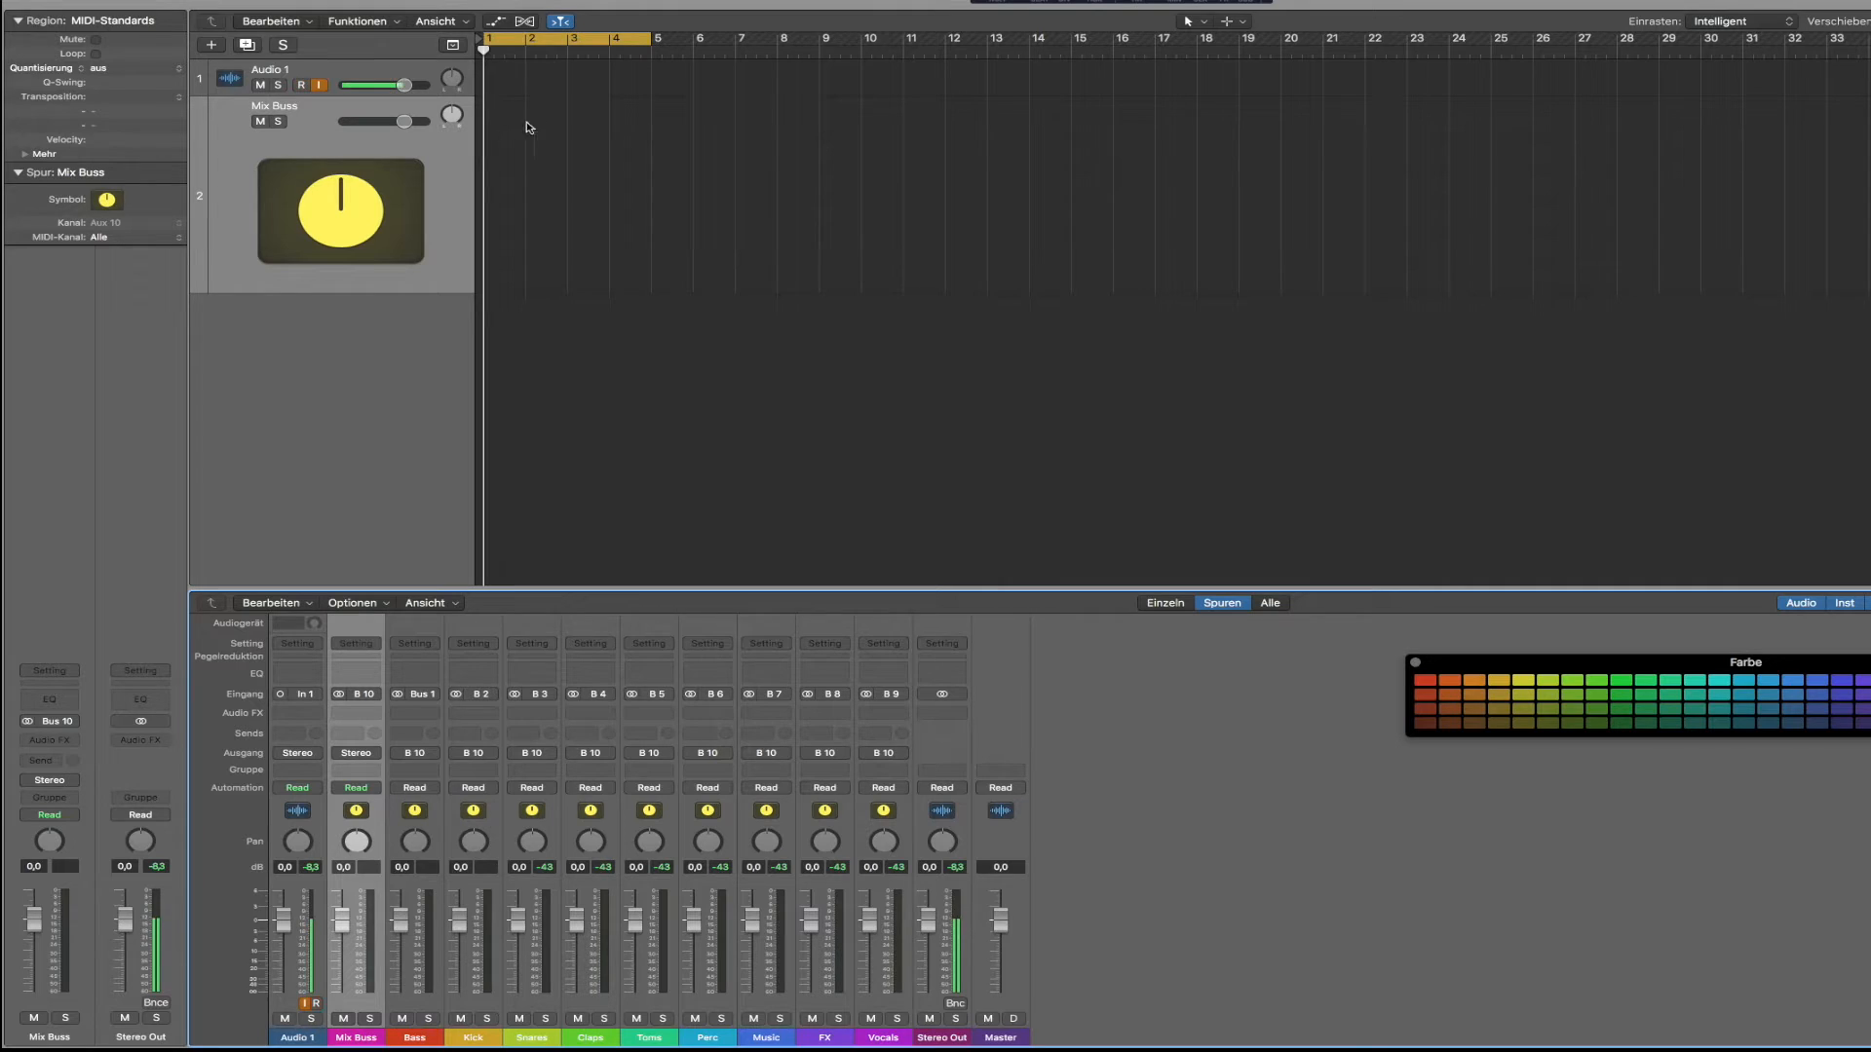
left_click(495, 22)
left_click(495, 22)
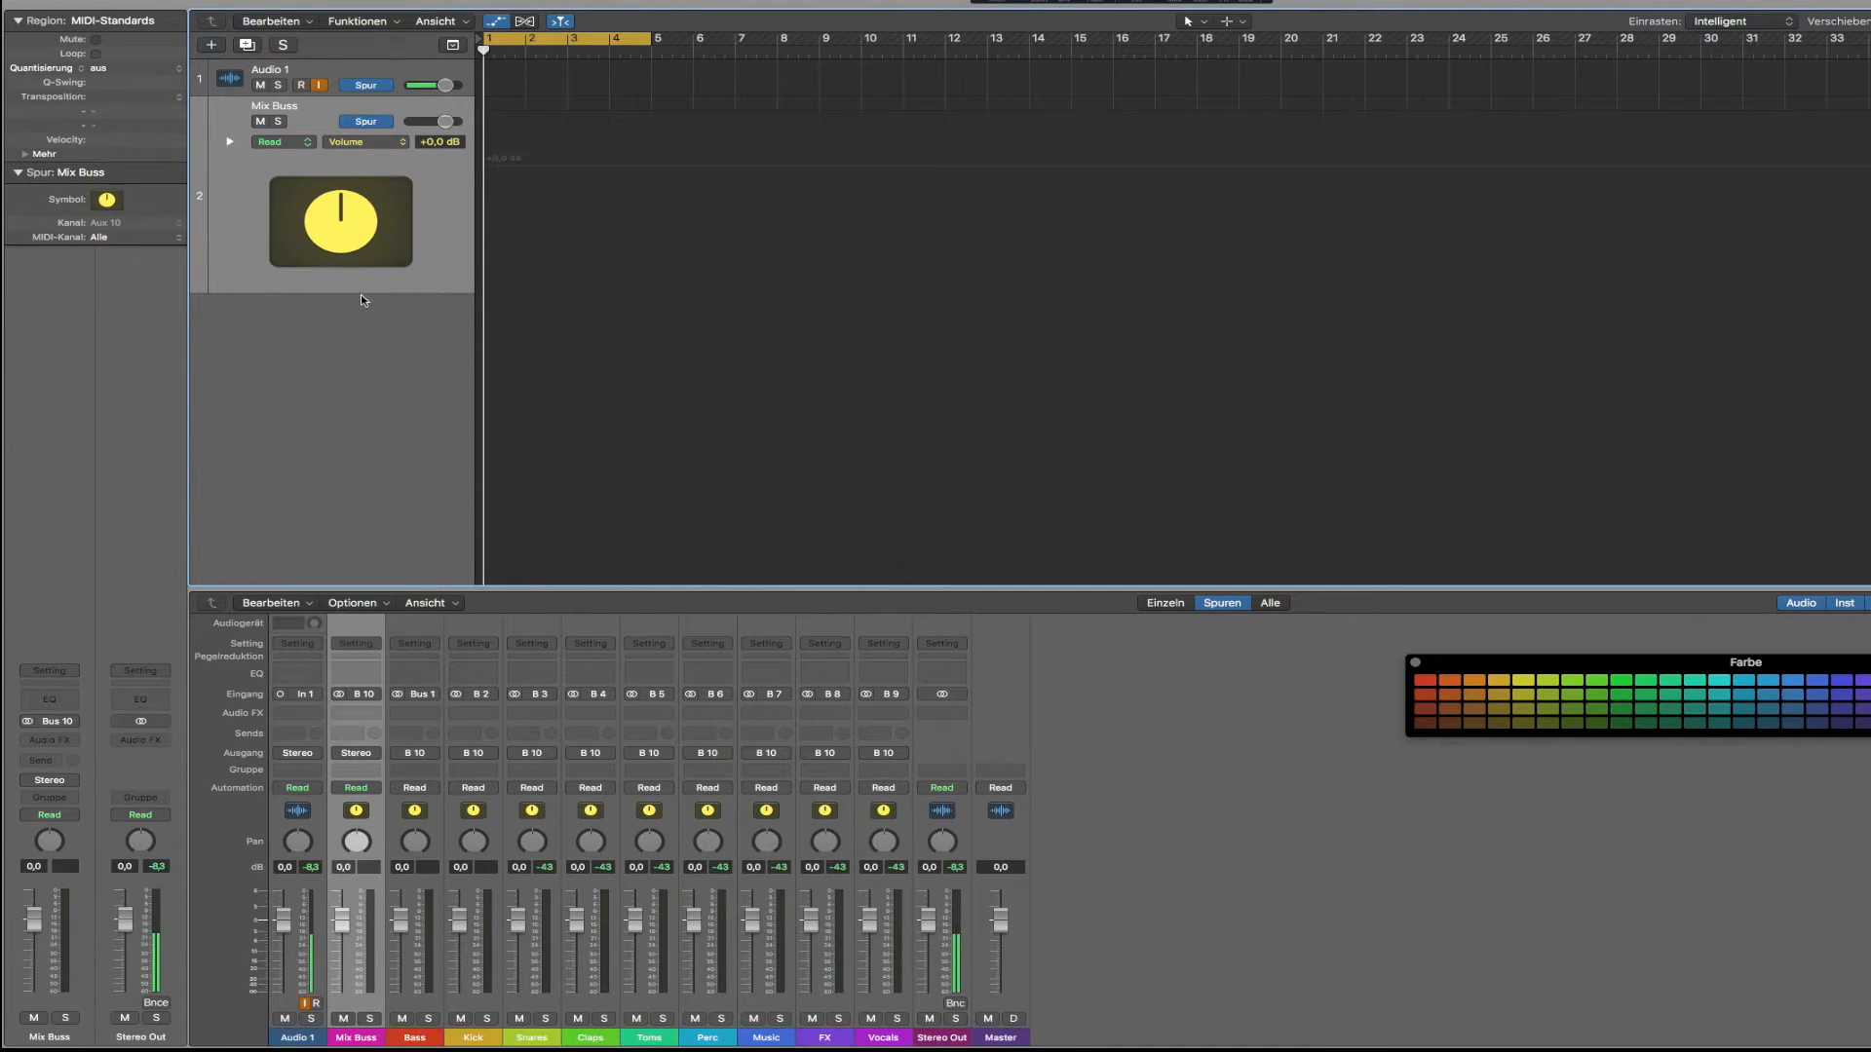
left_click_drag(362, 292, 374, 240)
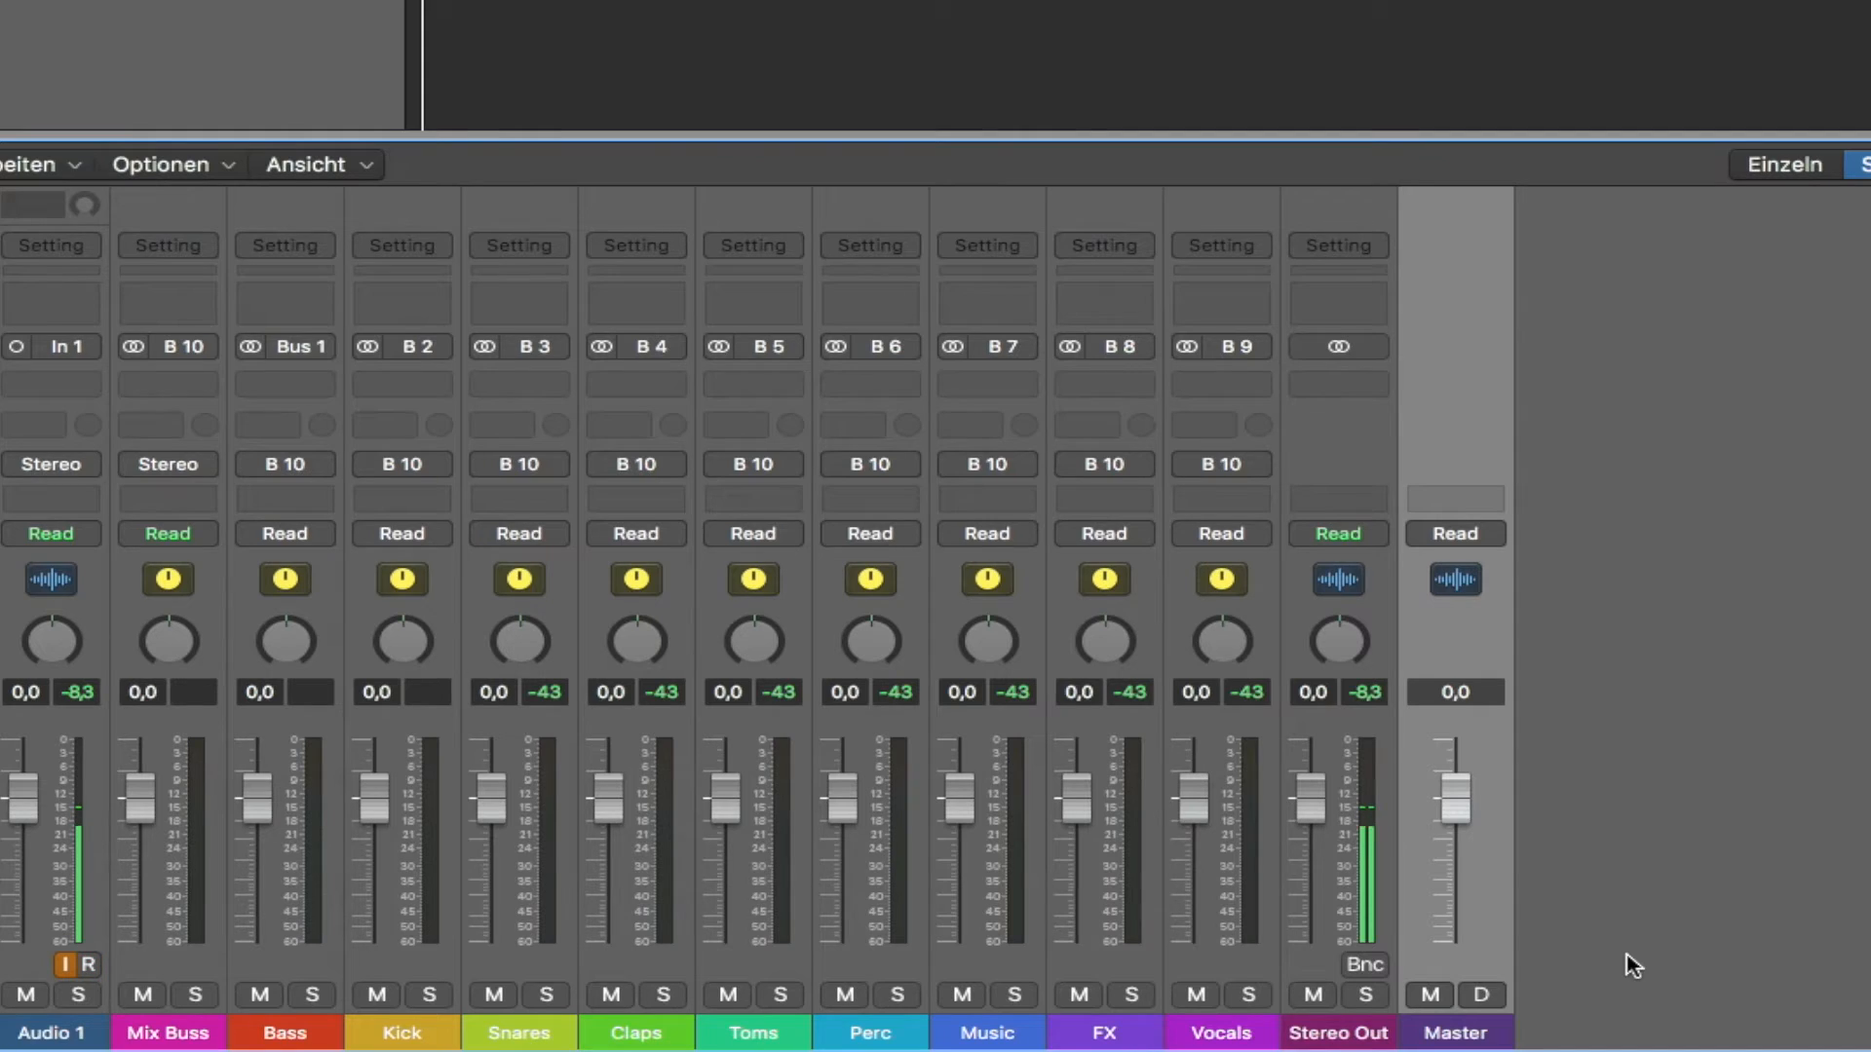
- Add four new aux channel strips between Vocals and Stereo Out for the effect returns
key("ctrl+n")
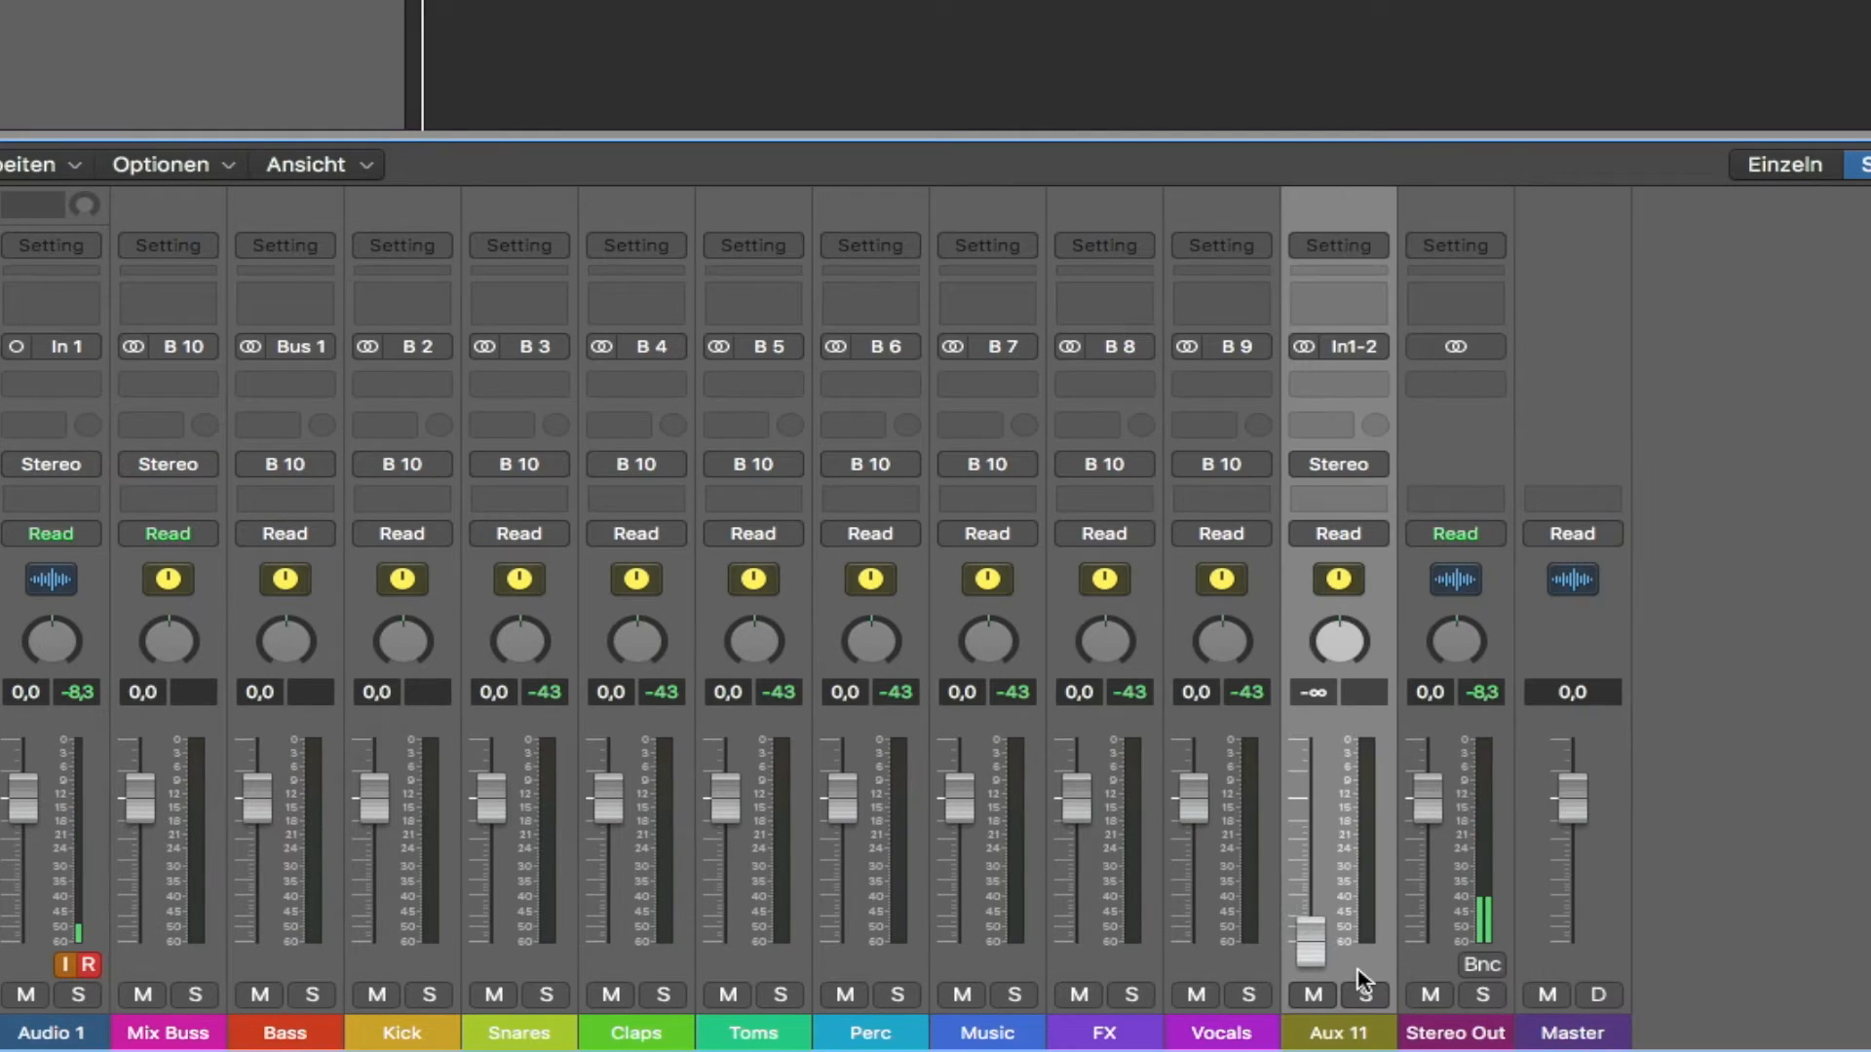
key("ctrl+n")
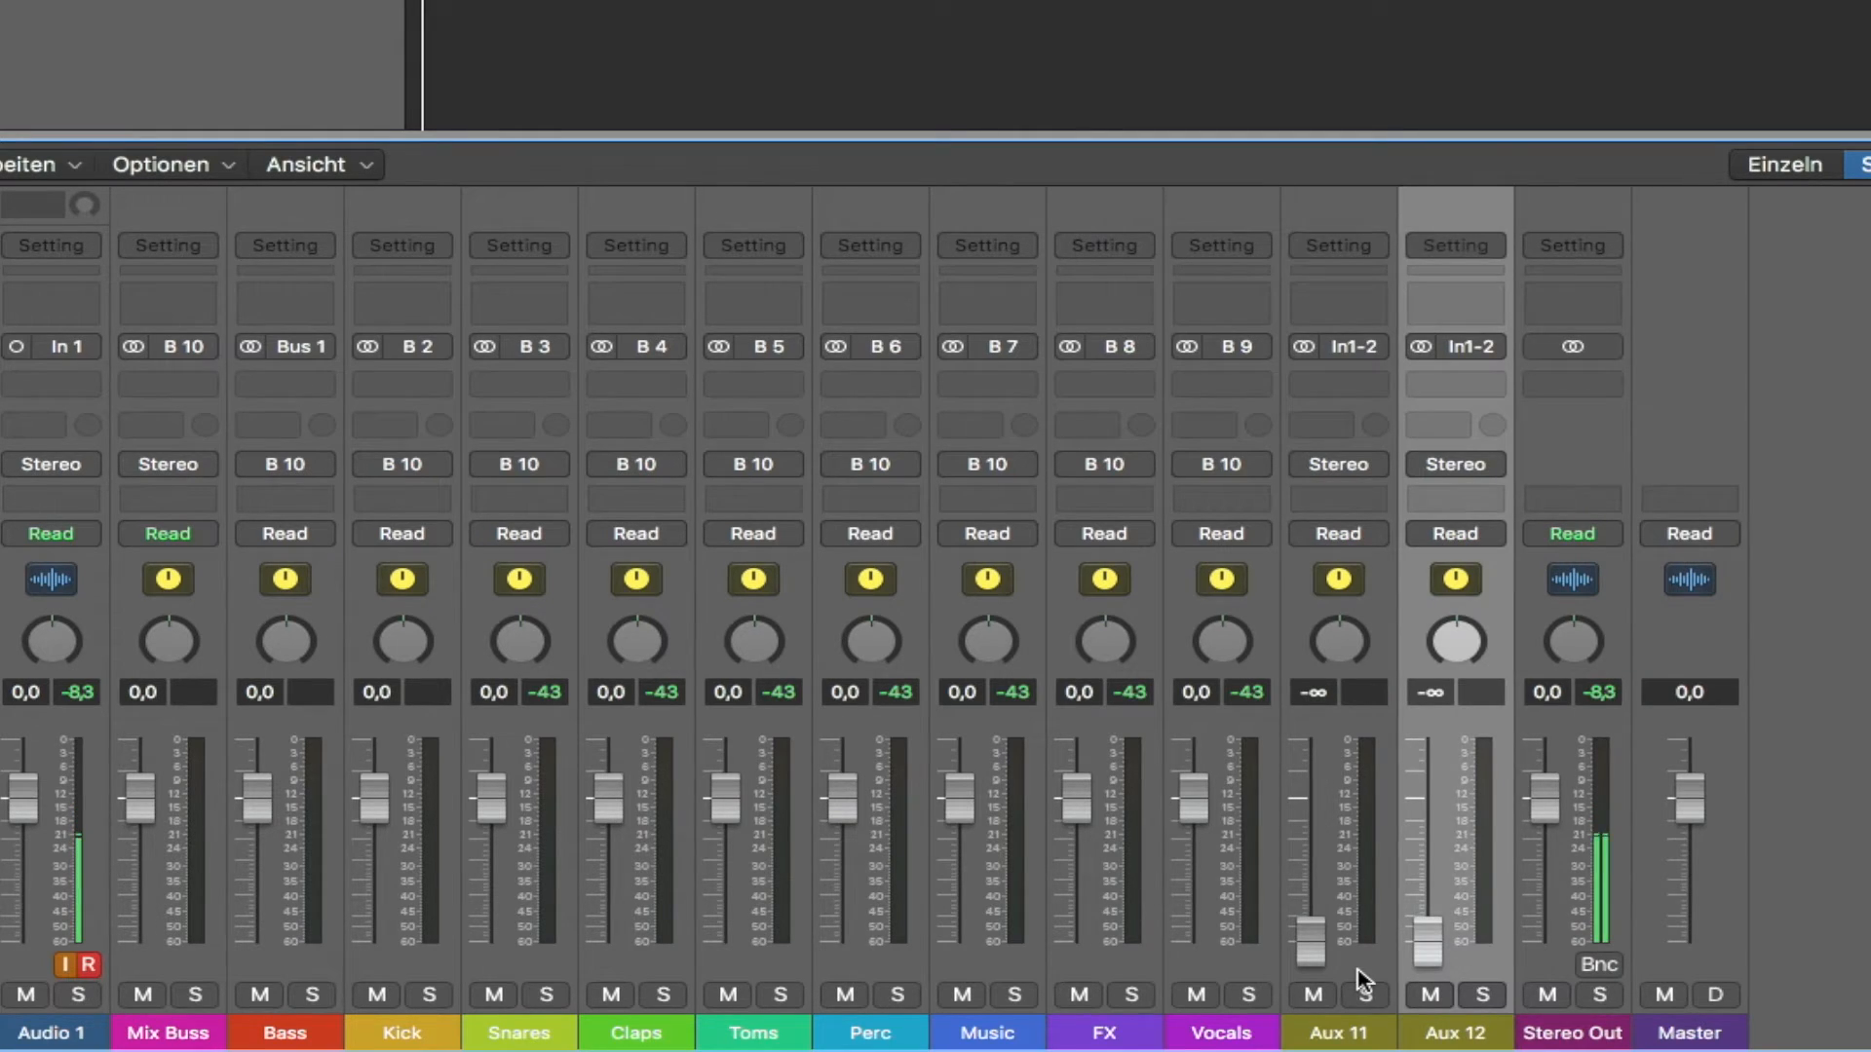
key("ctrl+n")
key("ctrl+n")
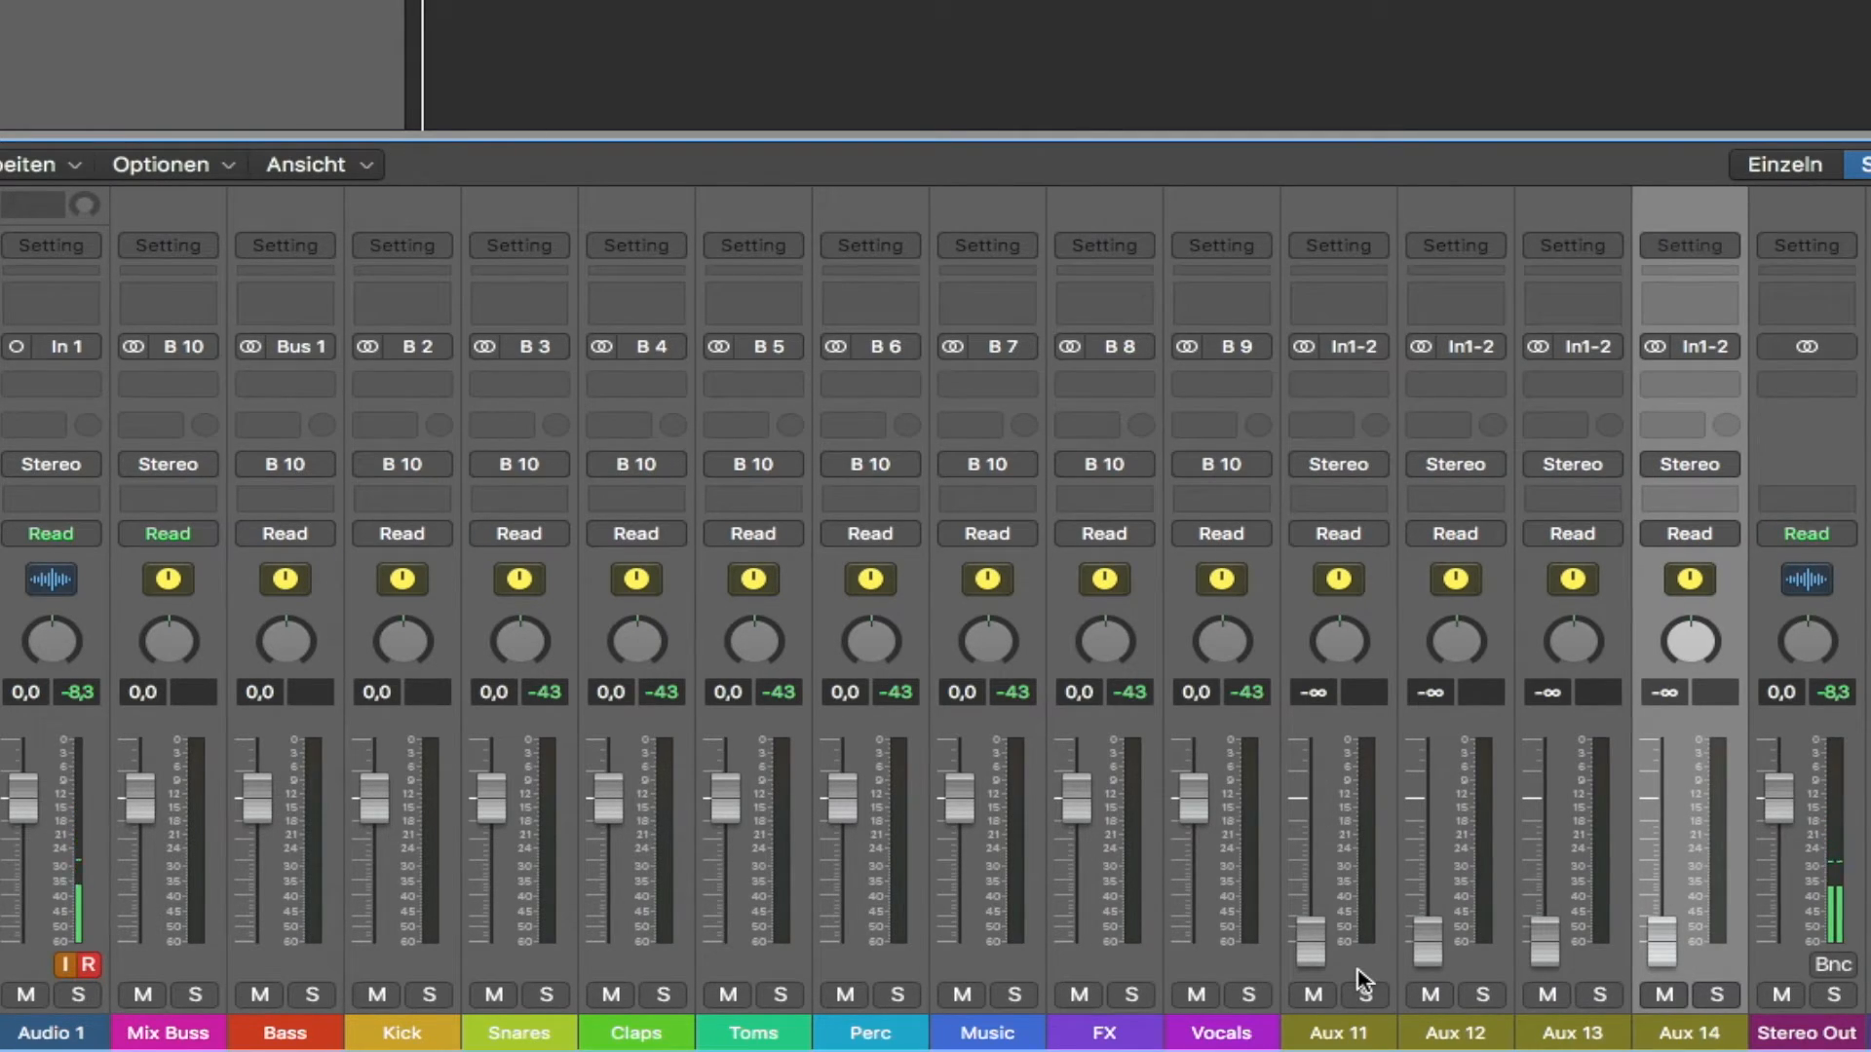
- Rename the first new aux channel strip 1/4 Delay and the second 1/8 Delay
double_click(1342, 1035)
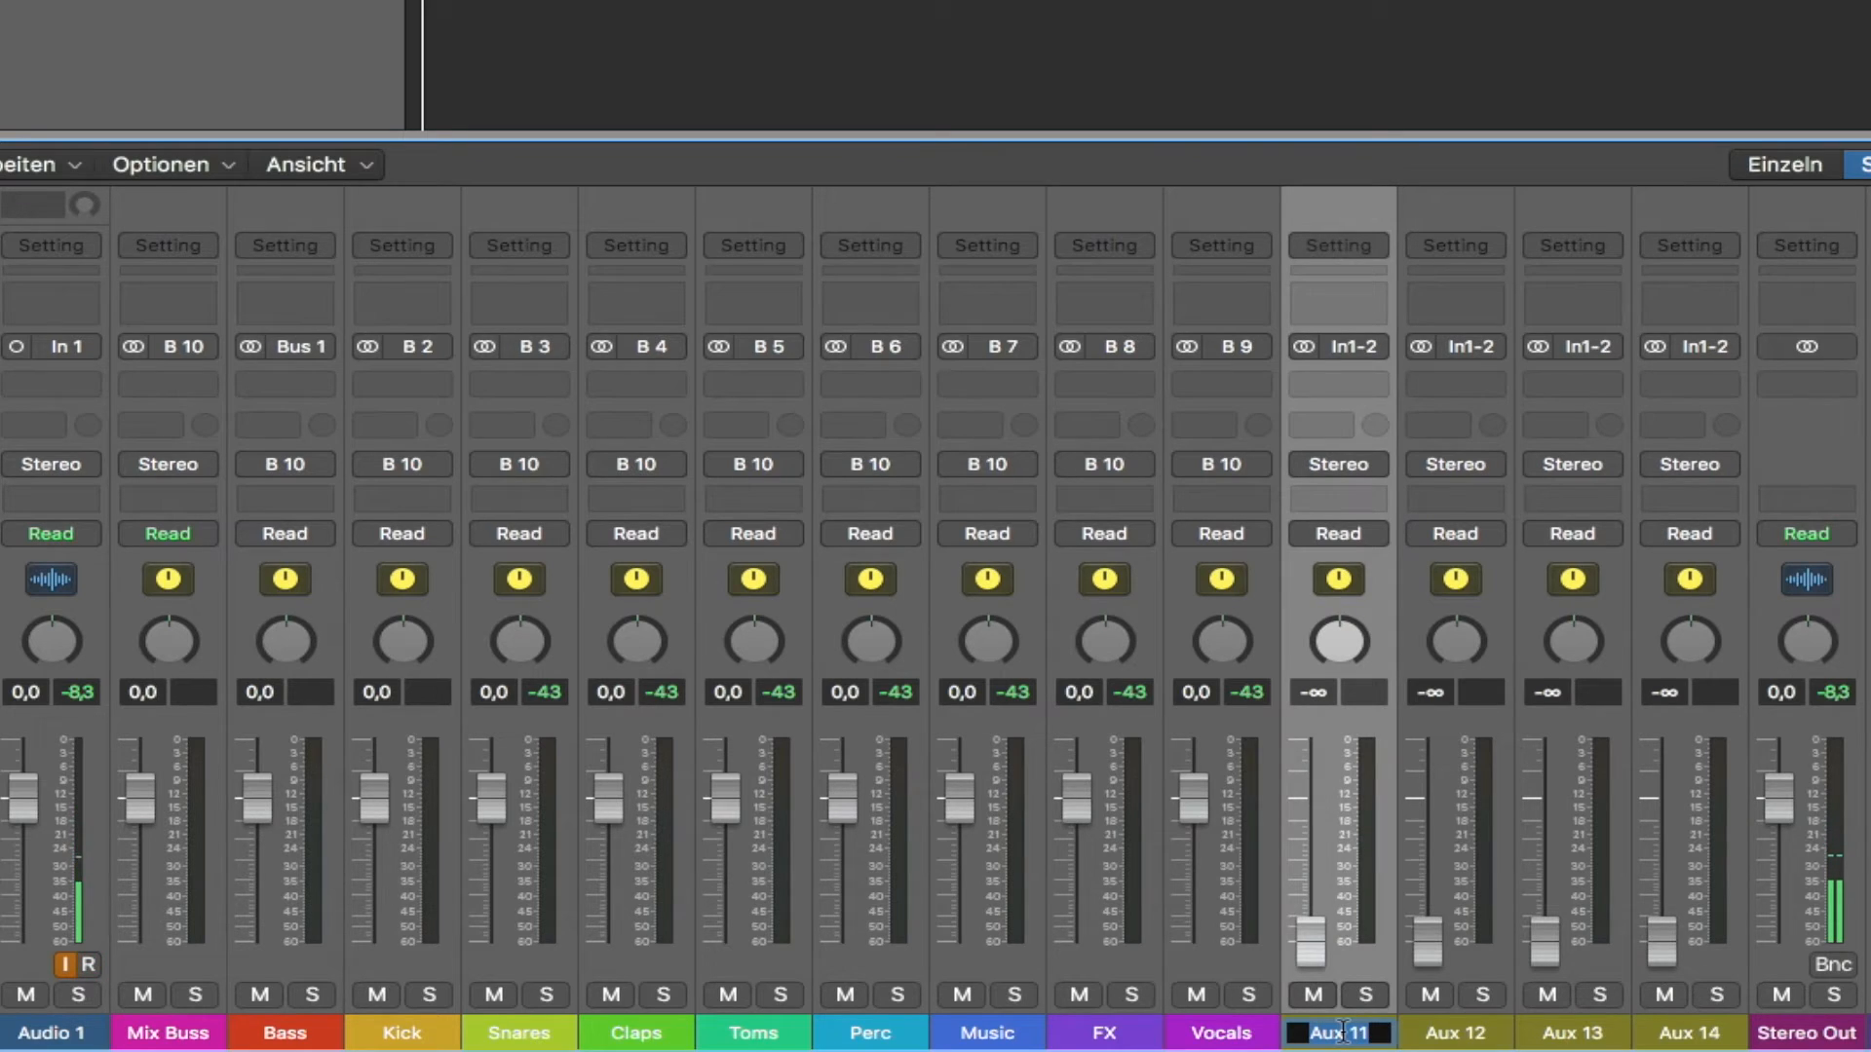
key("BackSpace")
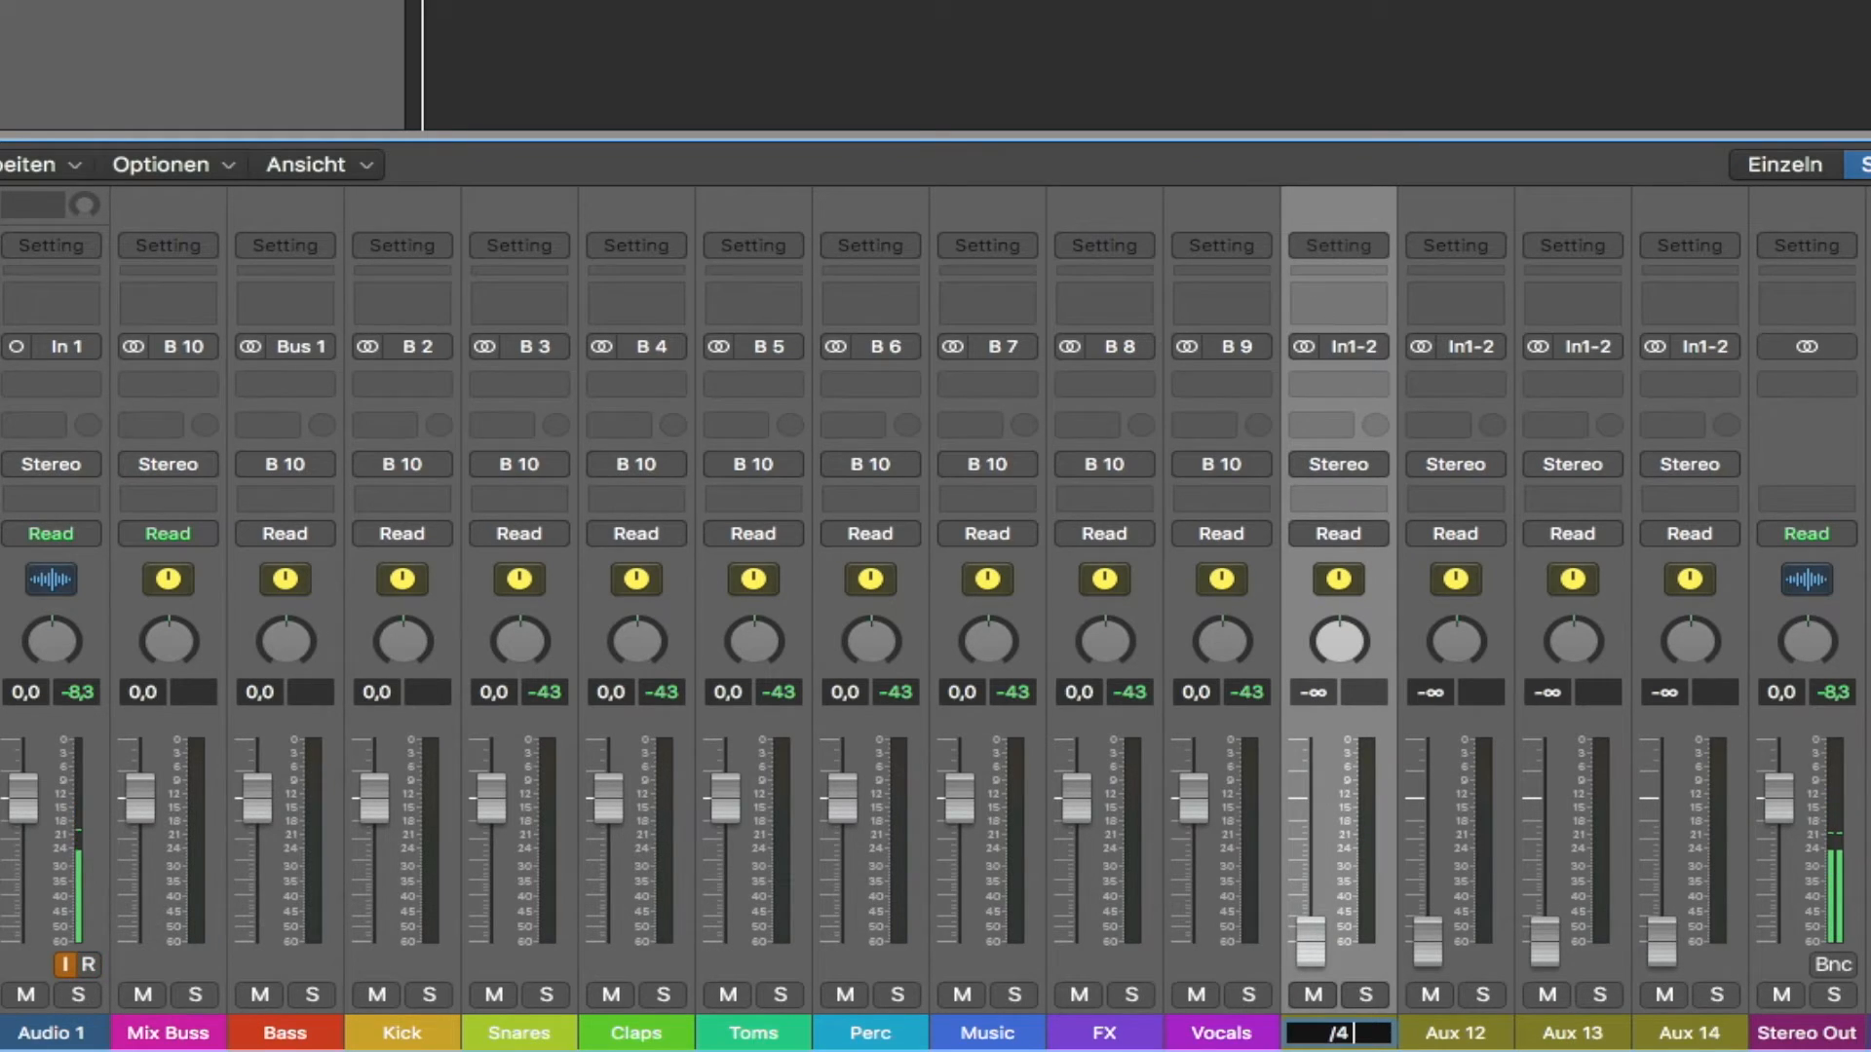
type("/4 Delay")
key("Return")
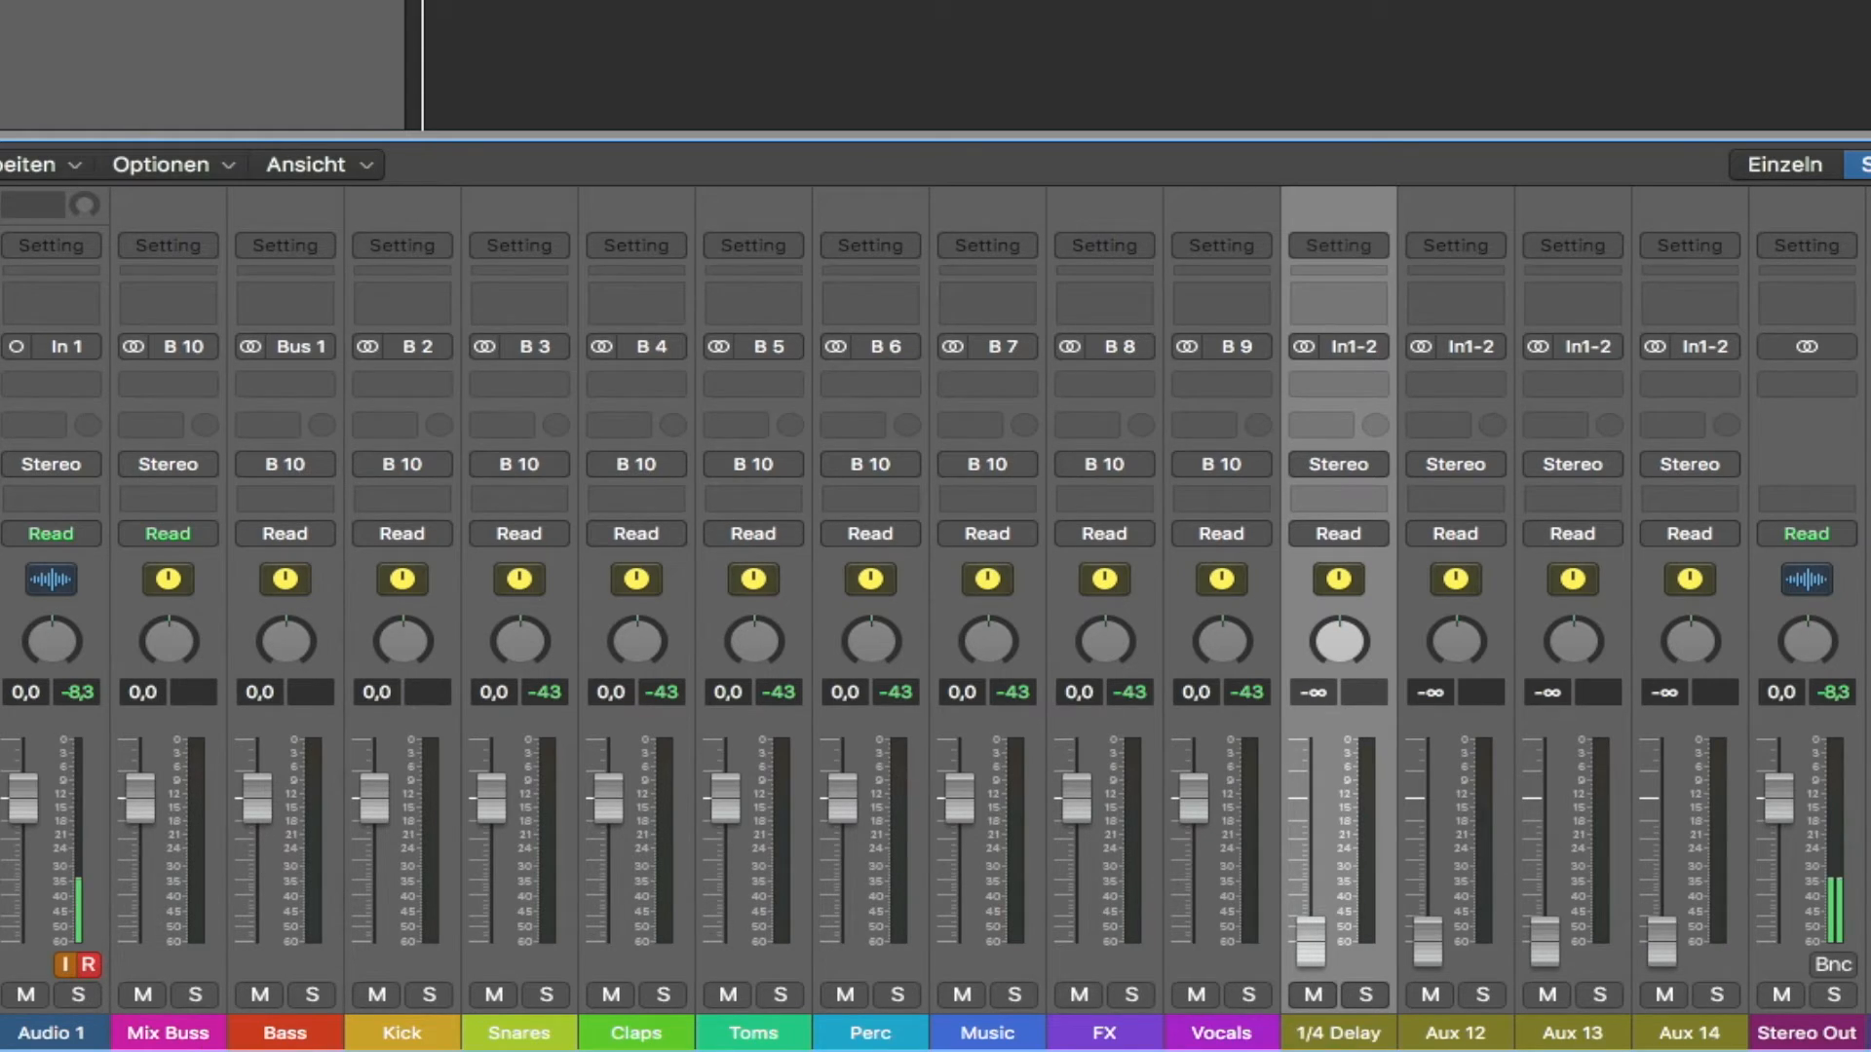
double_click(1455, 1033)
type("1/")
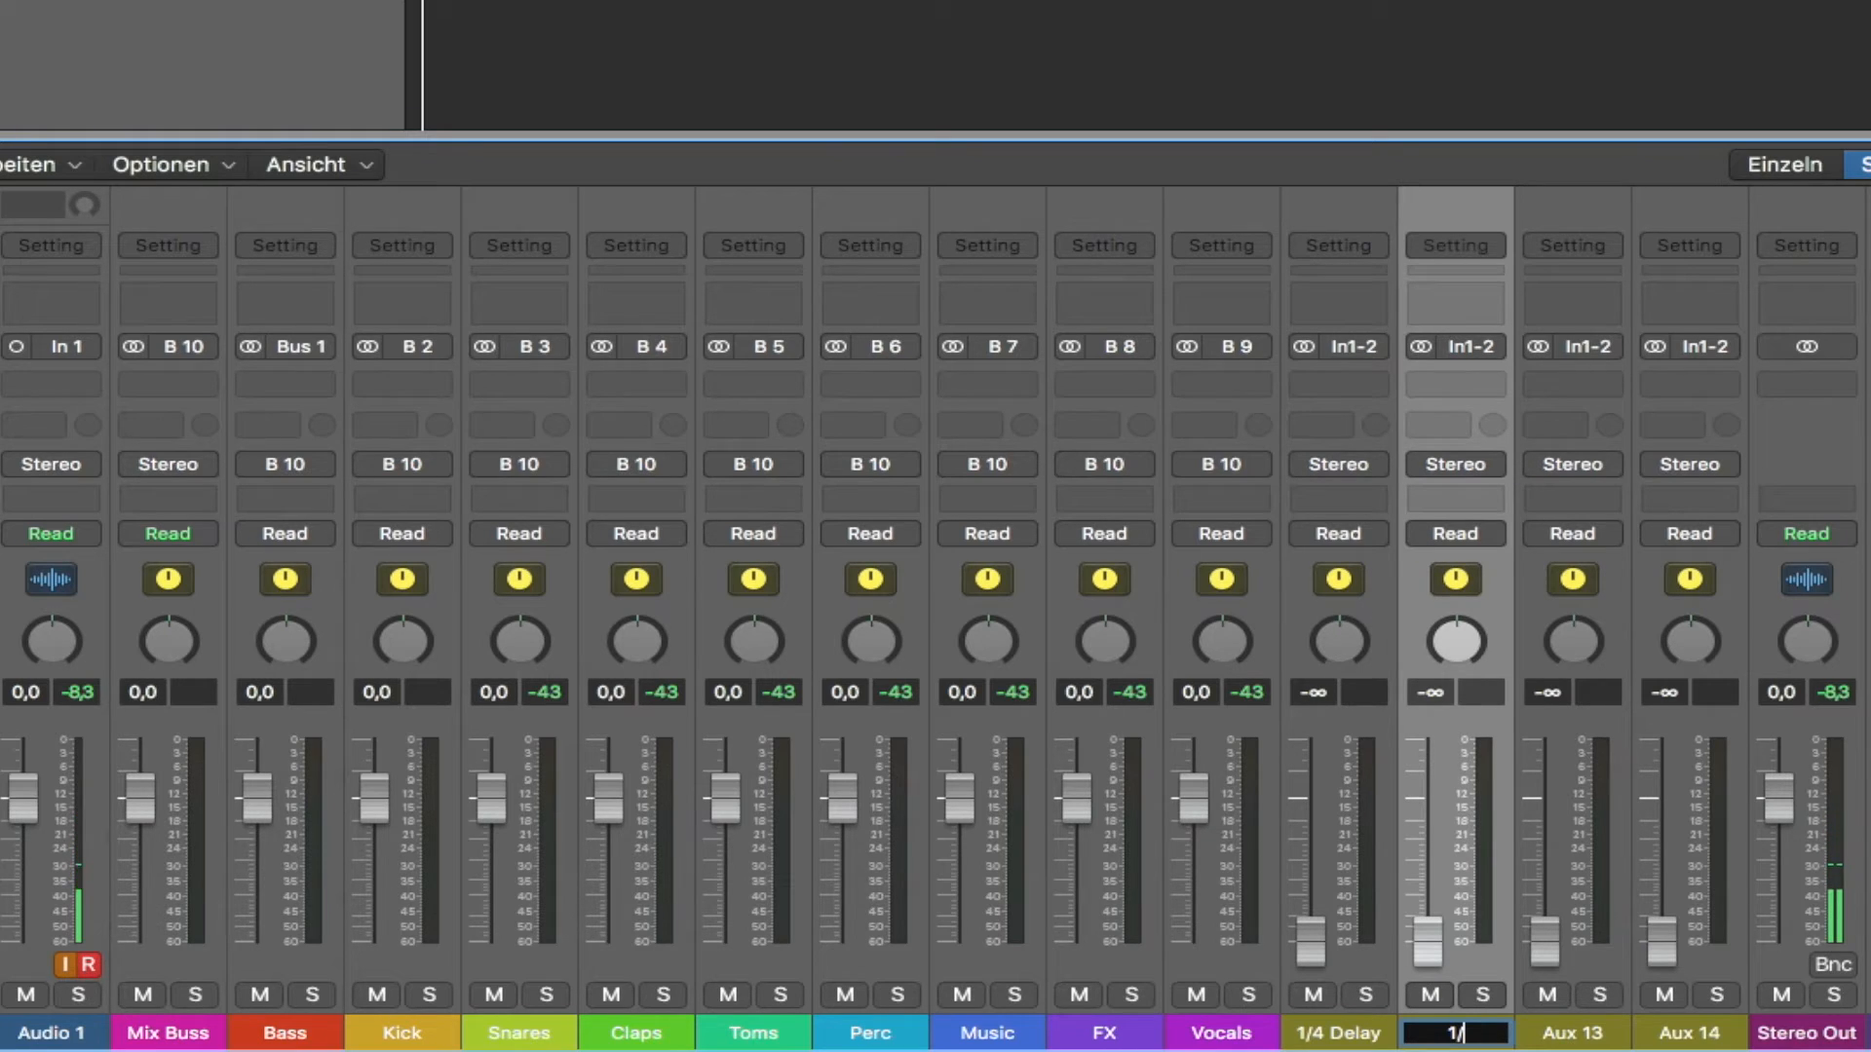
type("8 Delay")
key("Return")
- Rename the third new aux channel strip Plate
double_click(1589, 1034)
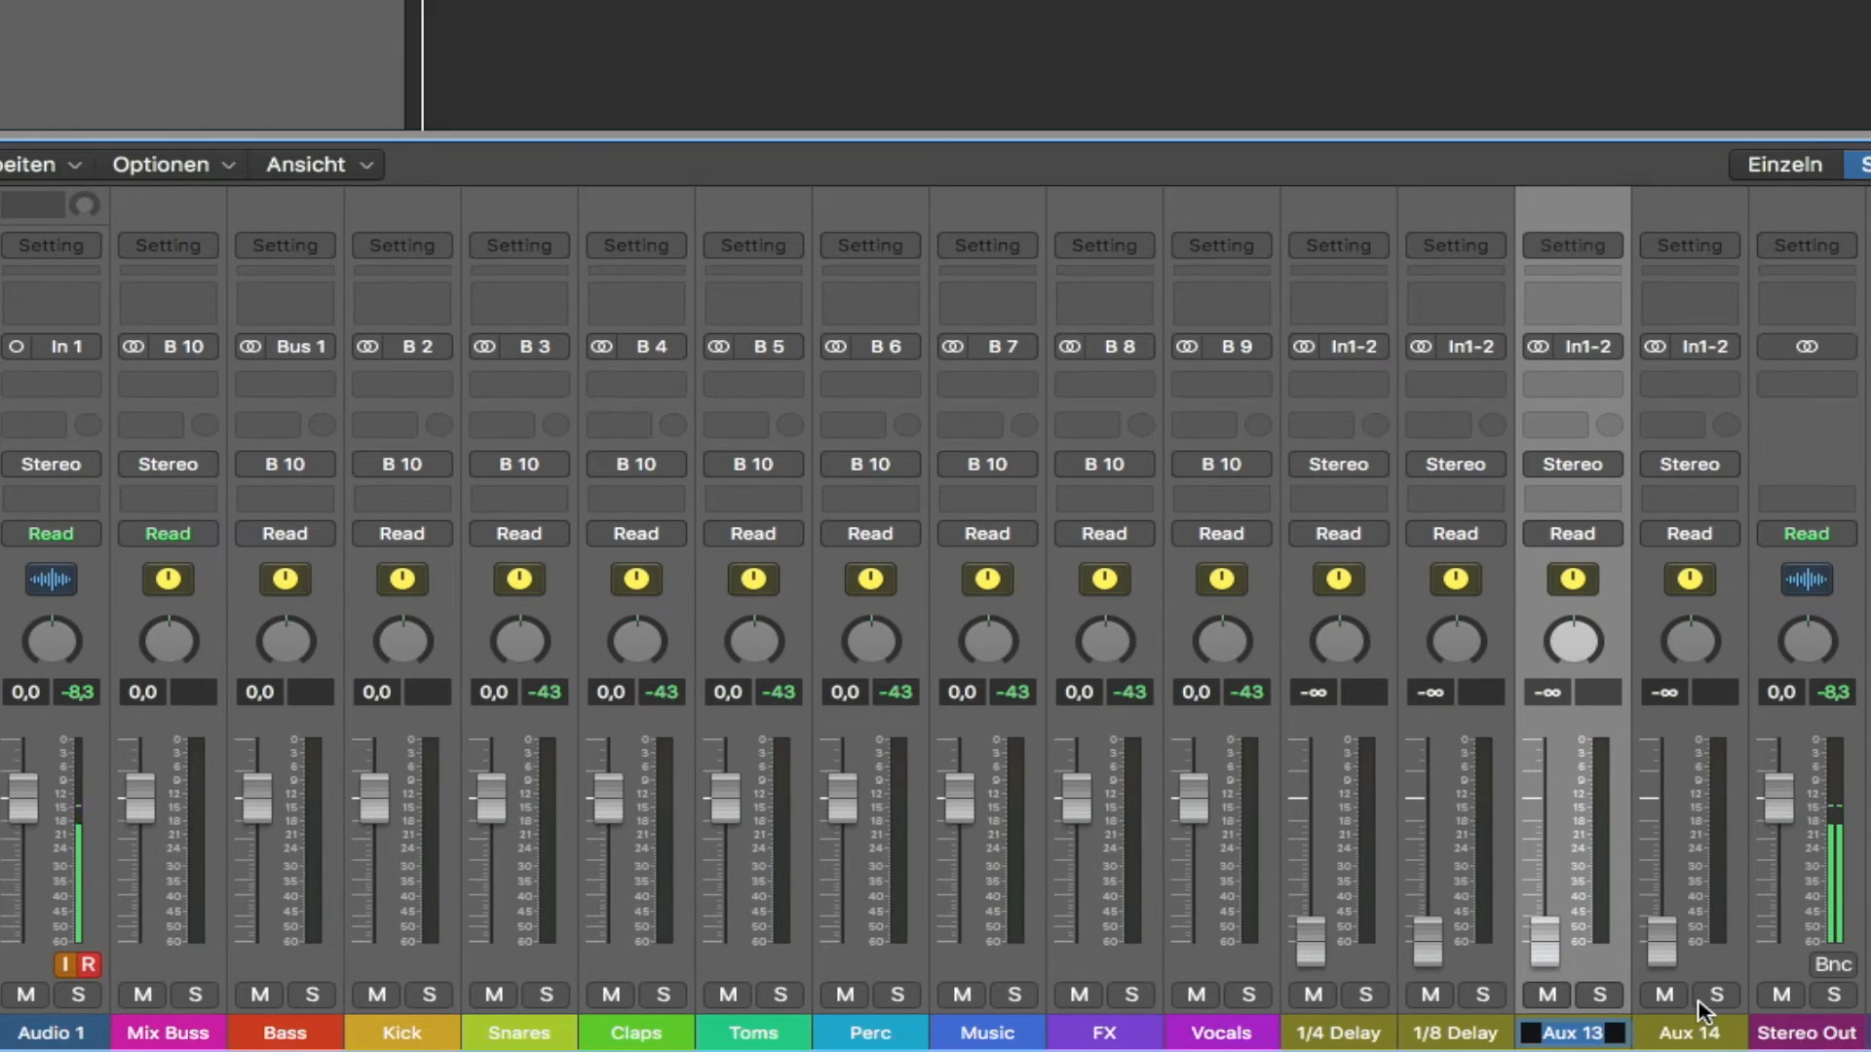
type("Plate")
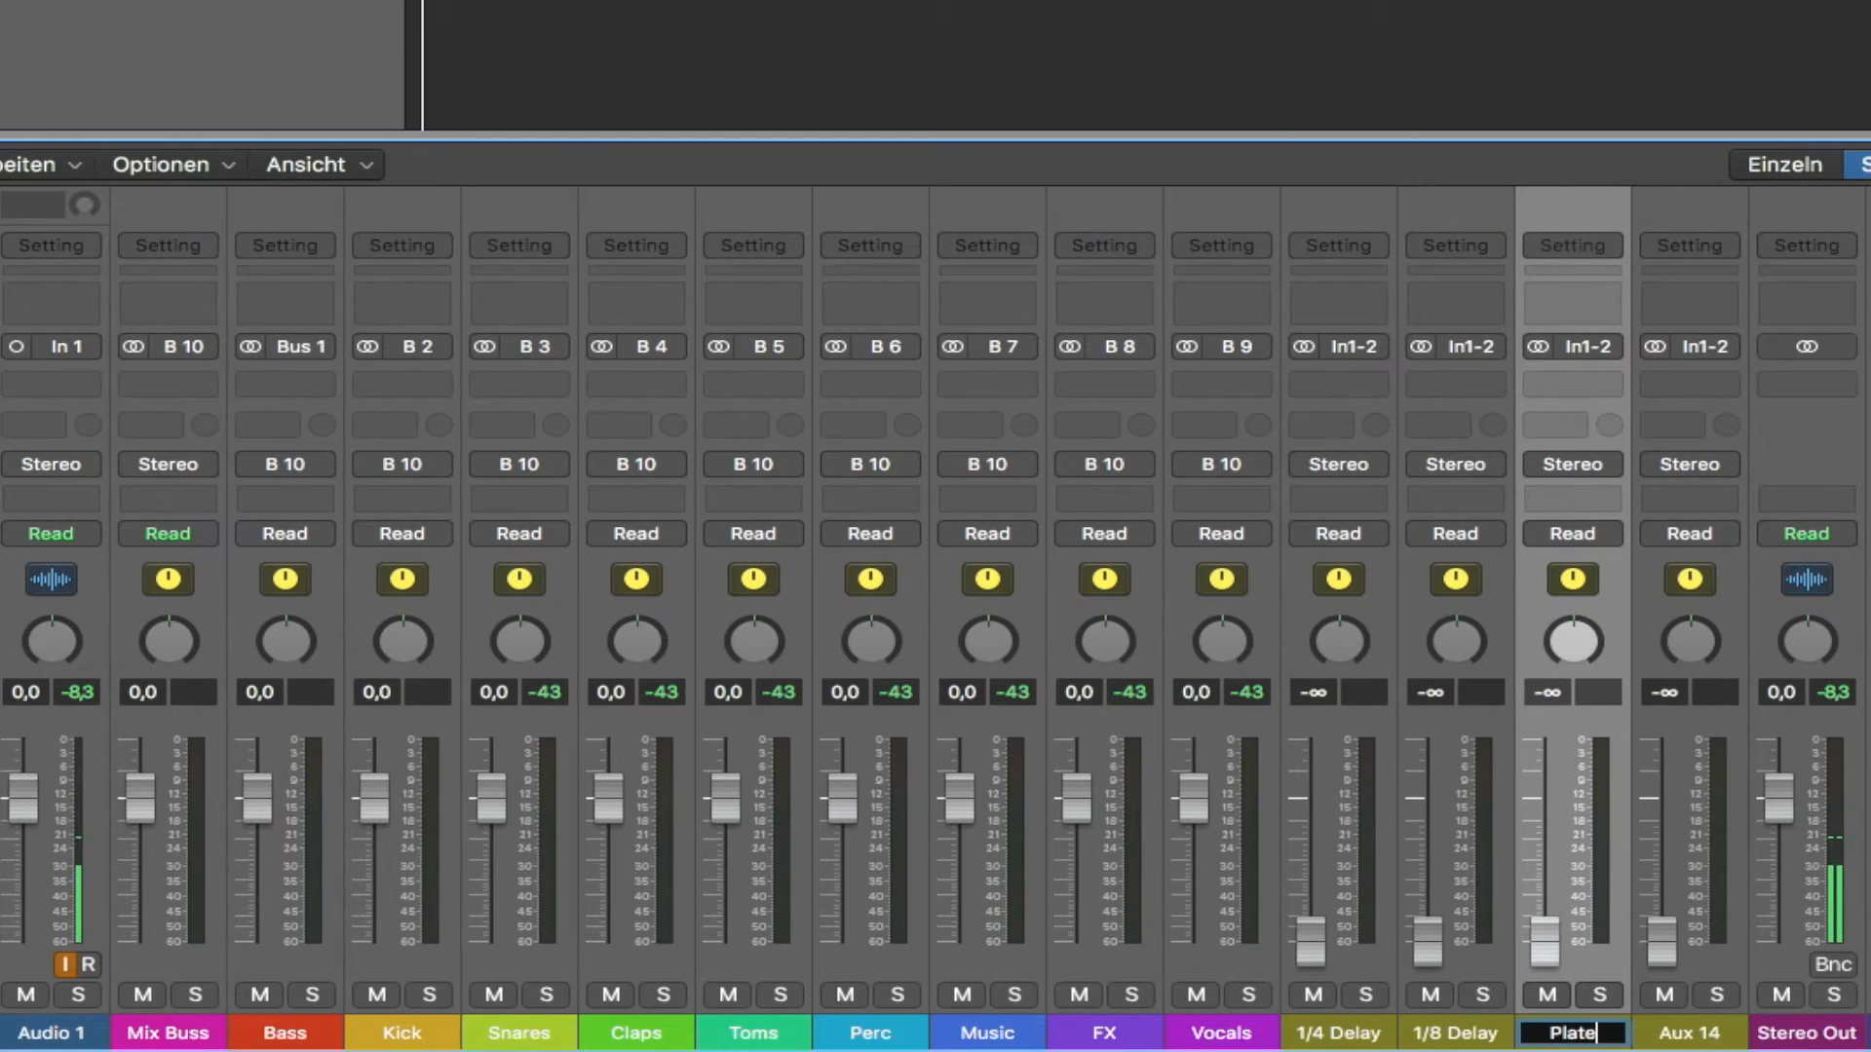
key("Return")
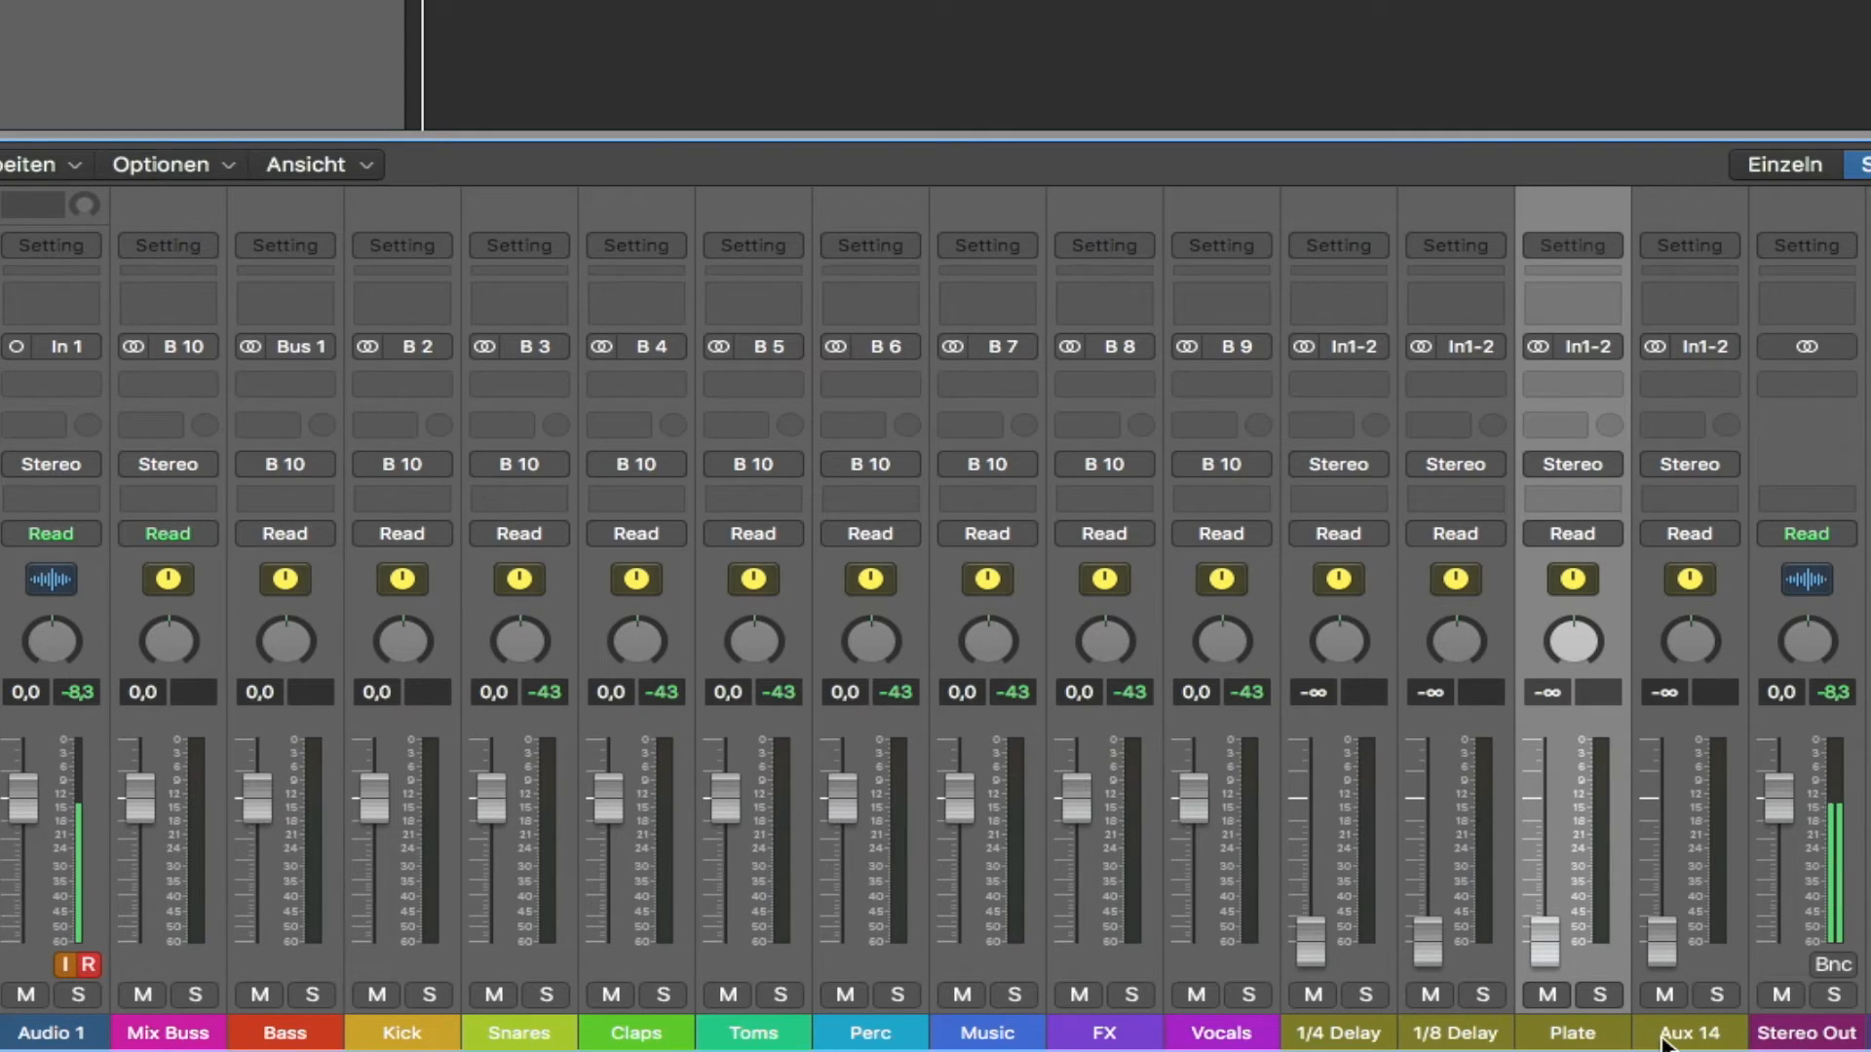
- Rename the fourth new aux channel strip, next to Plate, as Room
double_click(1662, 1037)
type("Room")
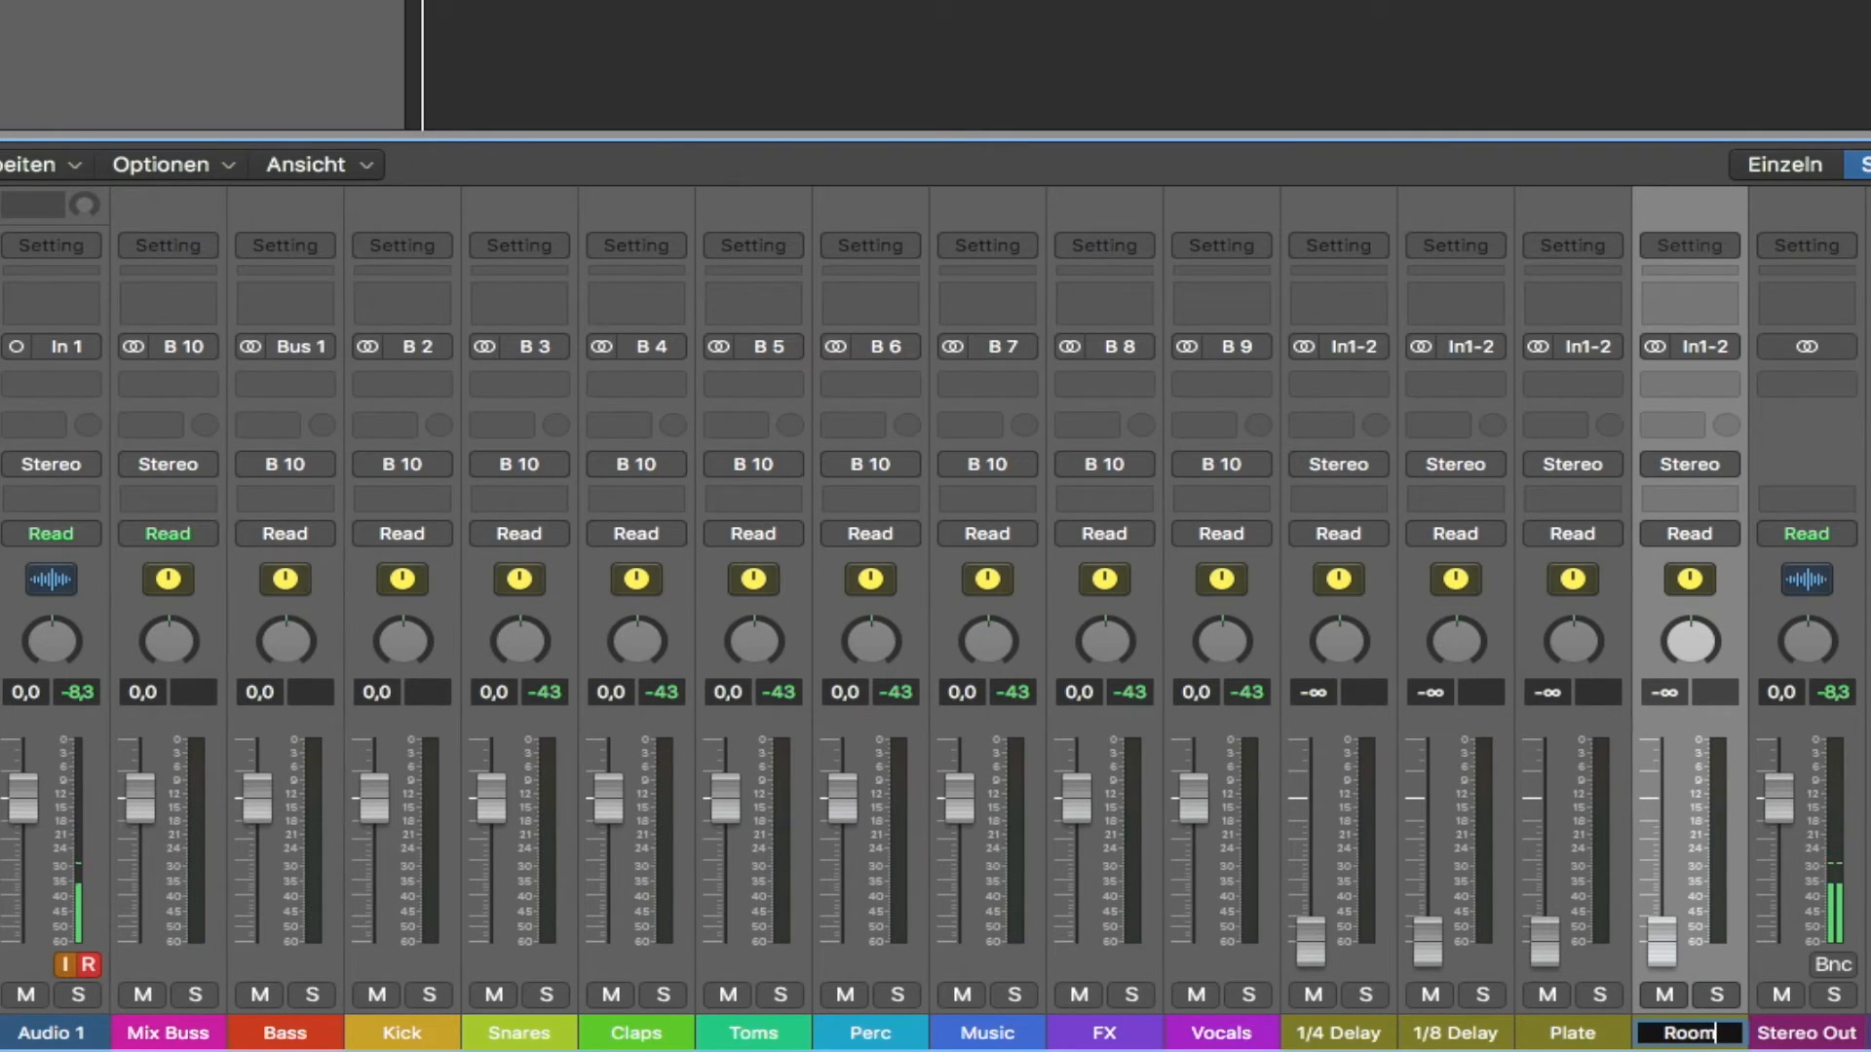
key("Return")
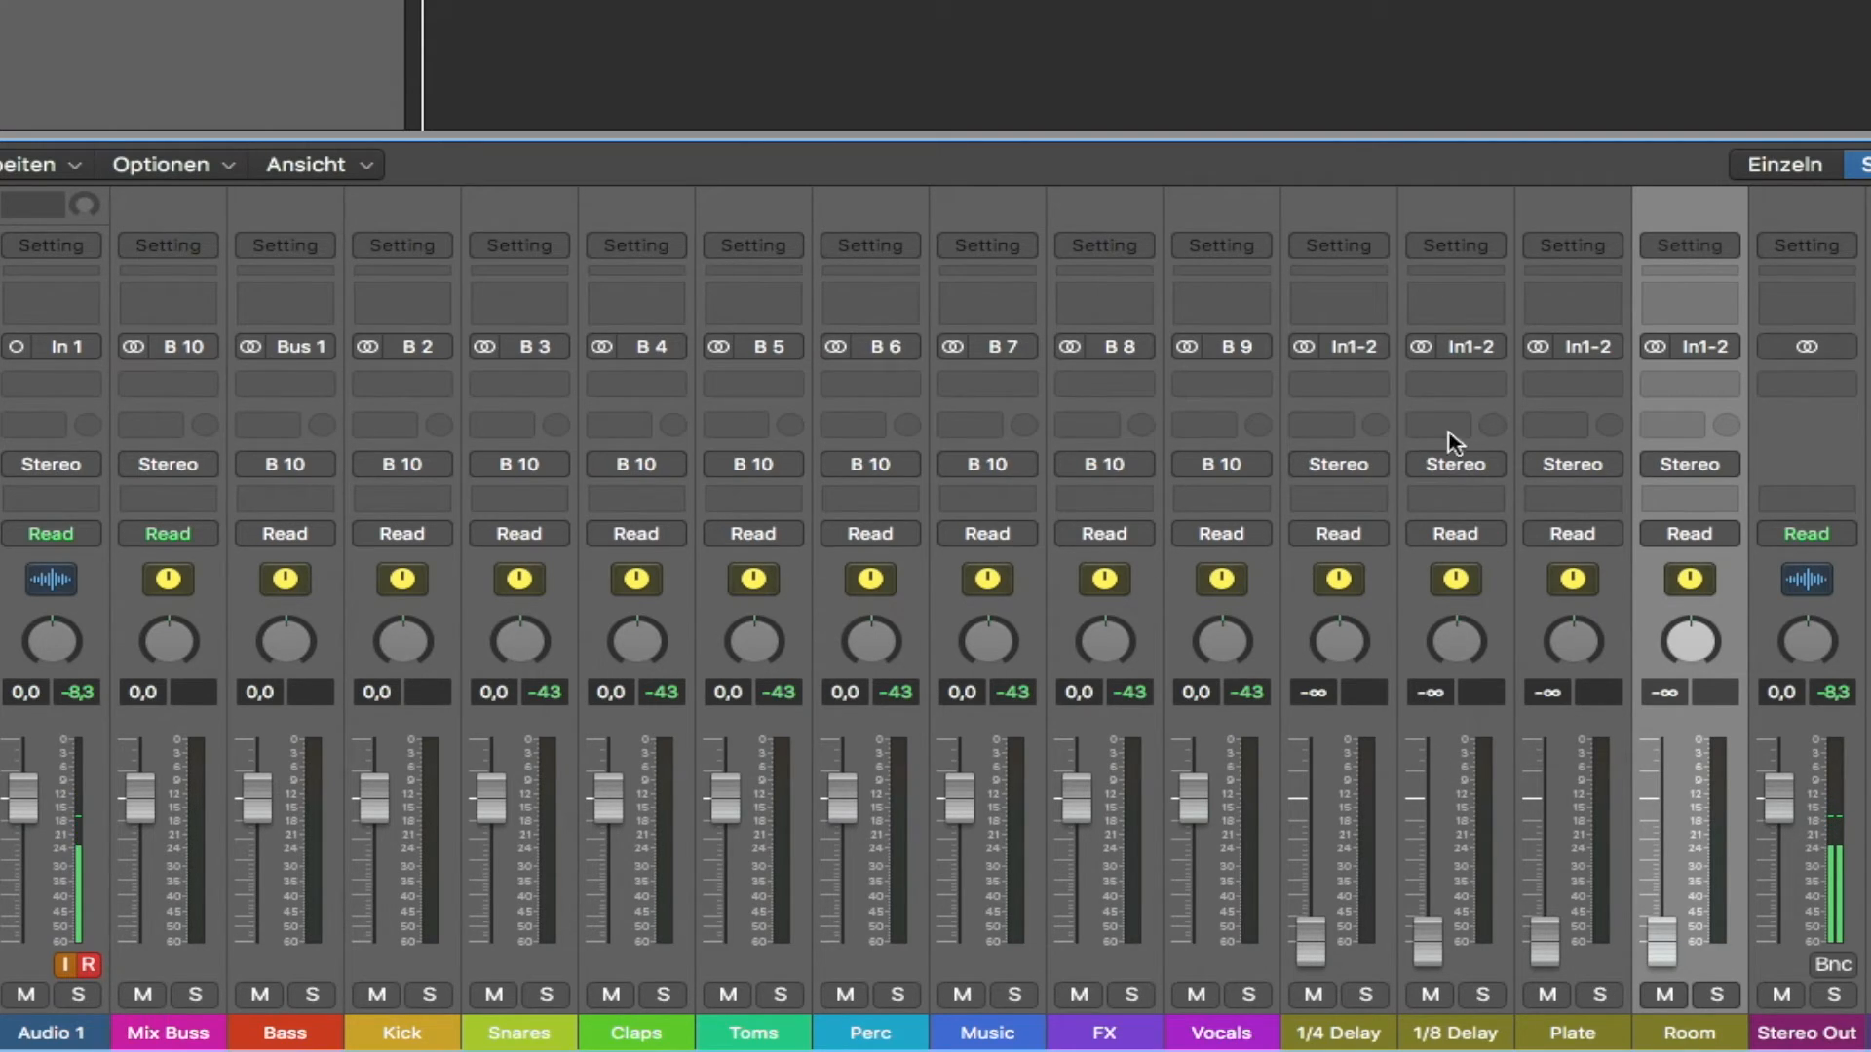
- Set the input of the 1/4 Delay channel to Bus 11 and of the 1/8 Delay channel to Bus 12
left_click(1374, 351)
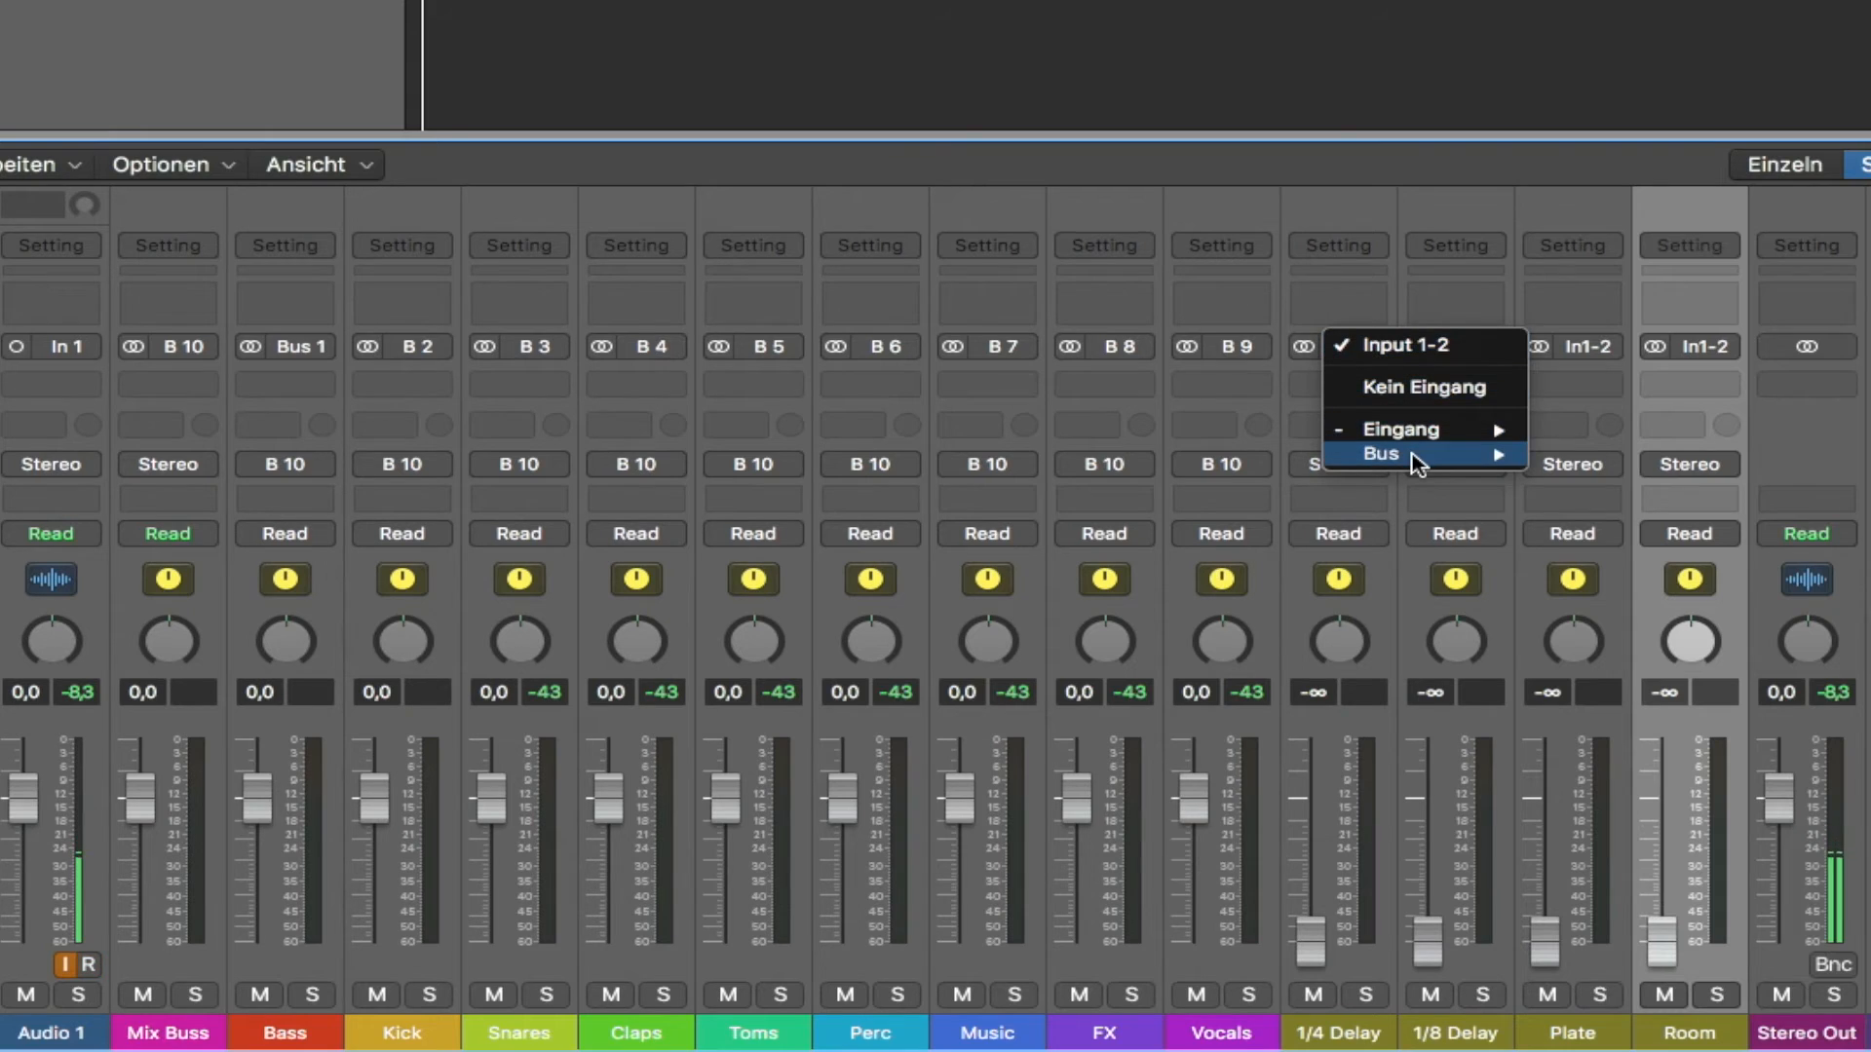
mouse_move(1412, 456)
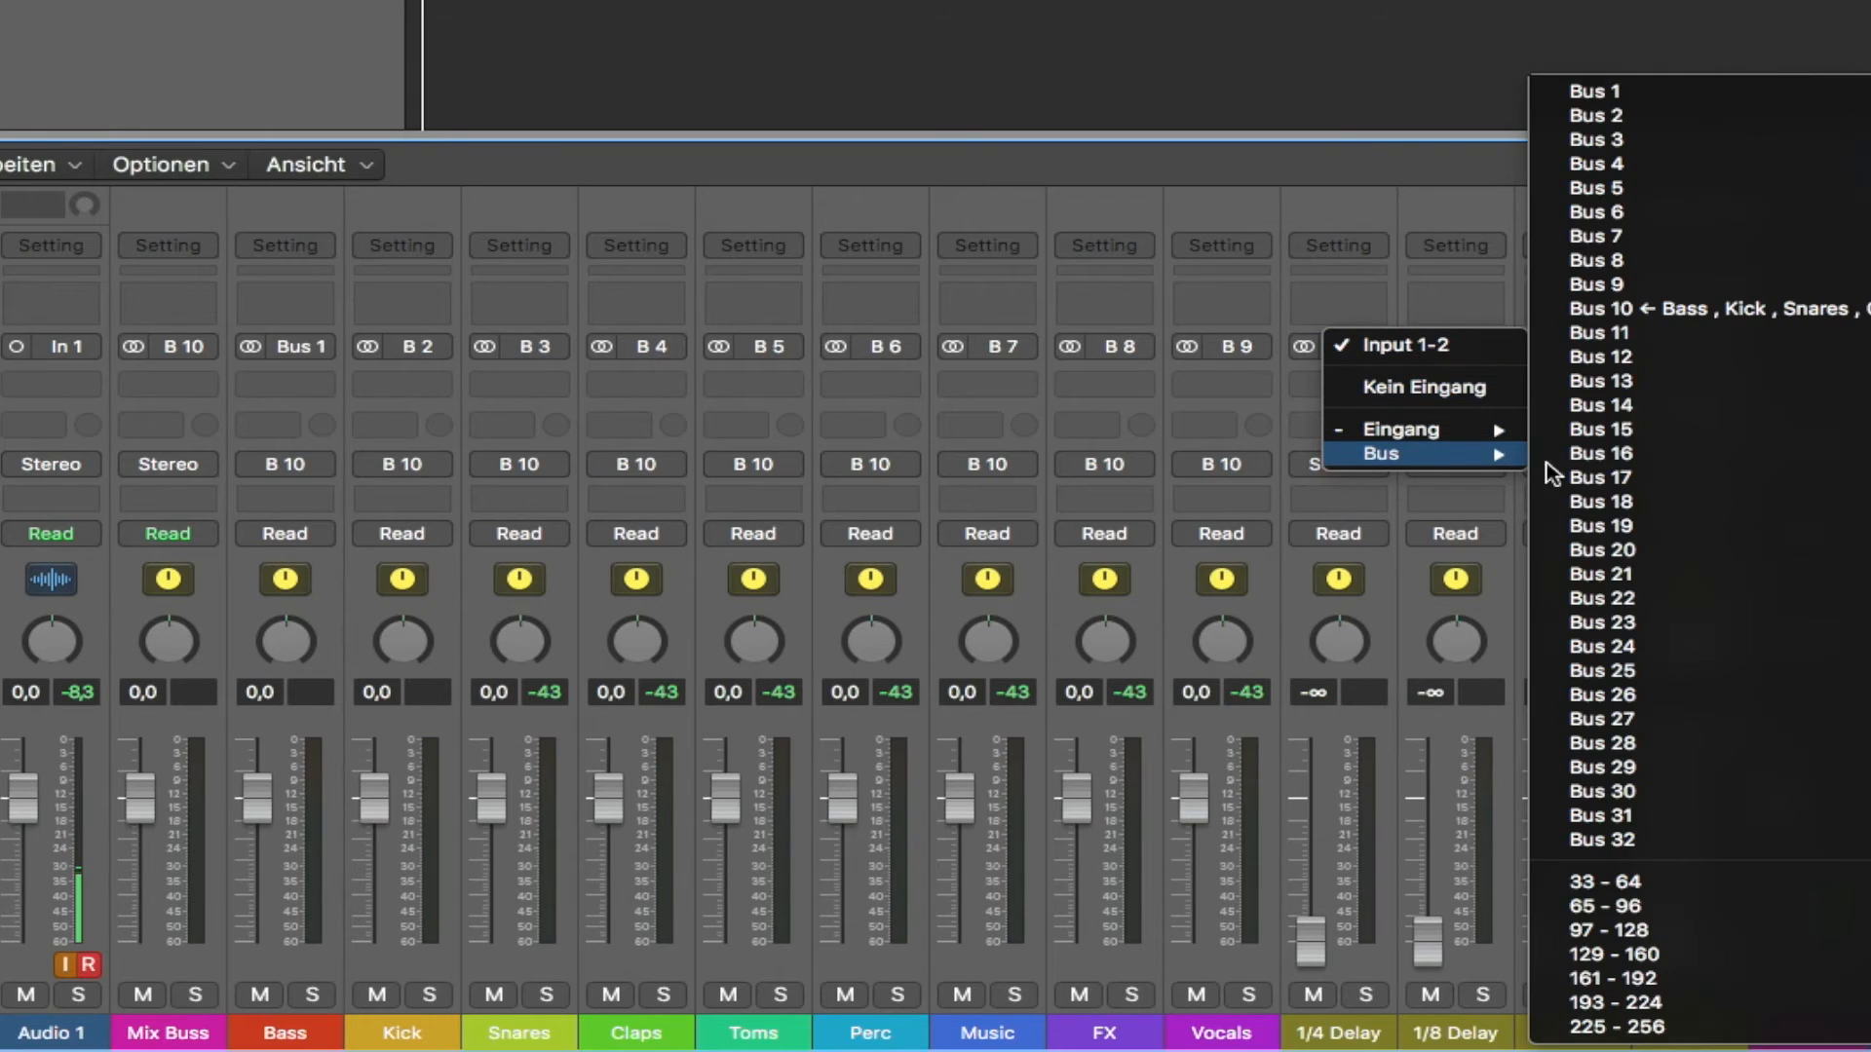
left_click(1779, 334)
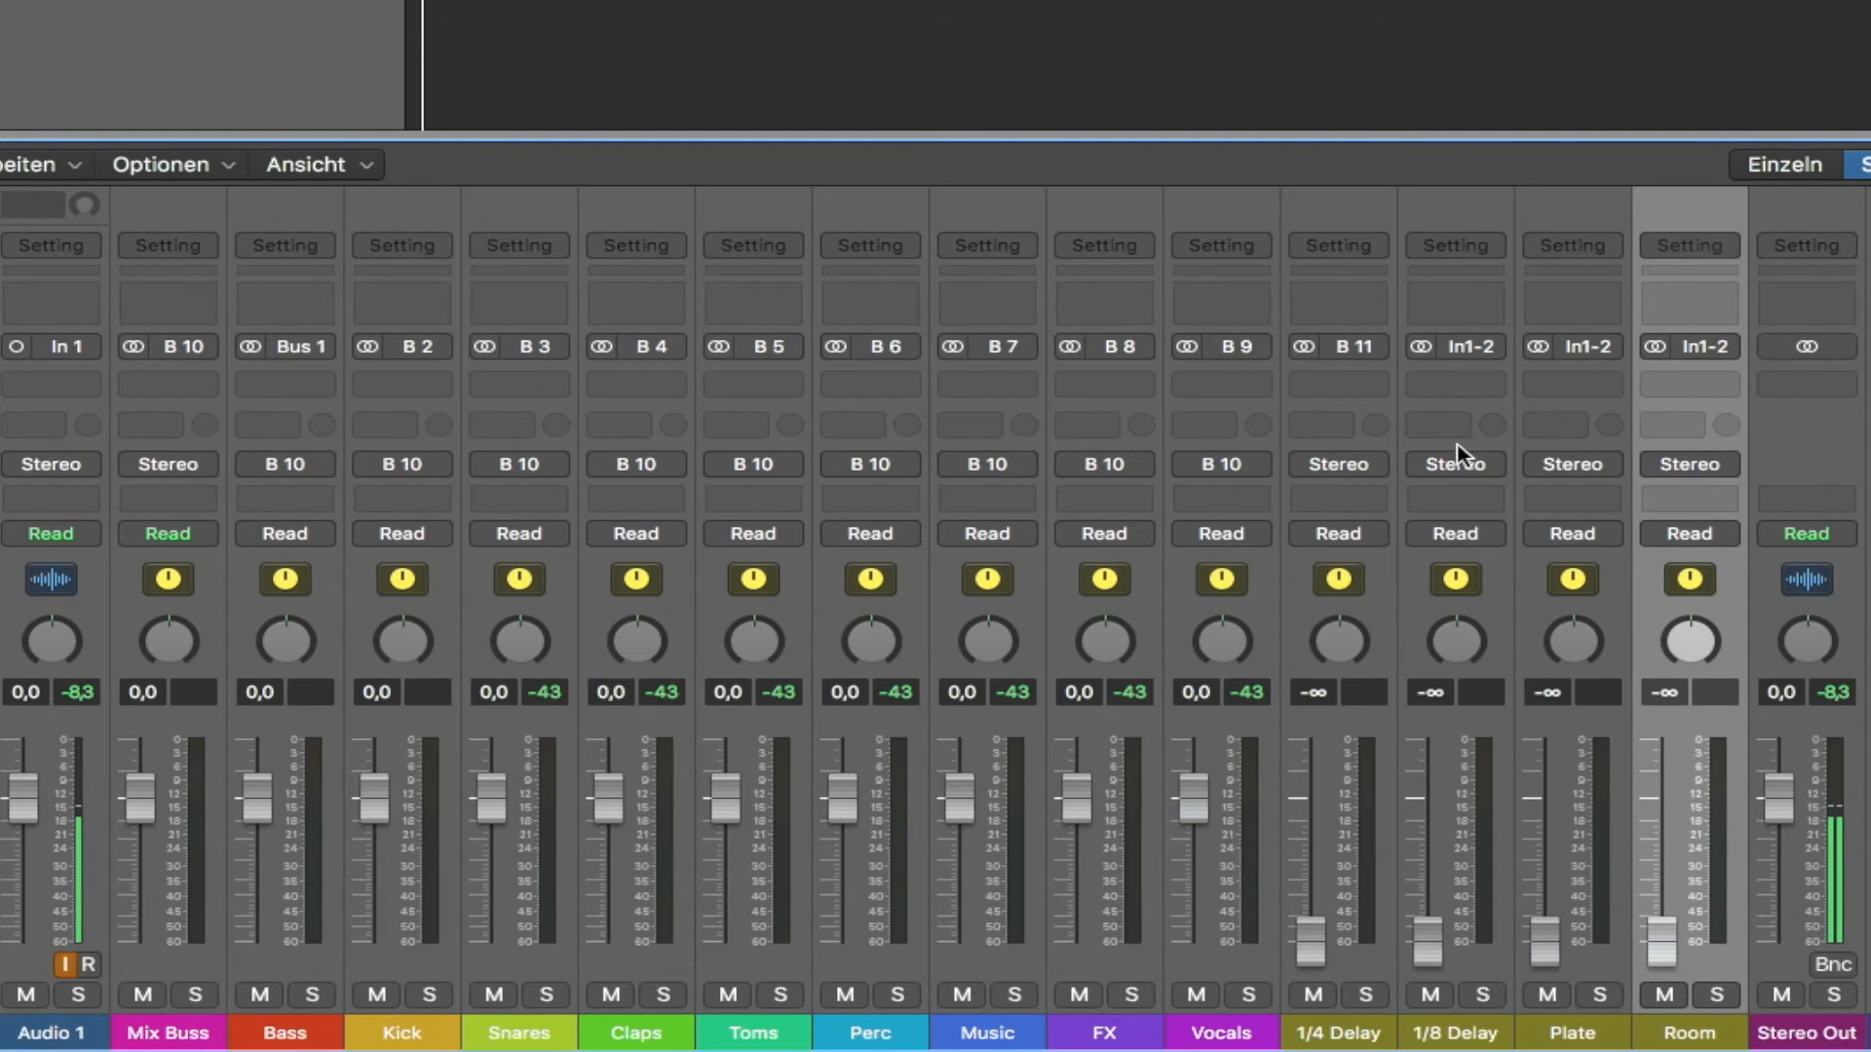
left_click(1496, 349)
mouse_move(1592, 438)
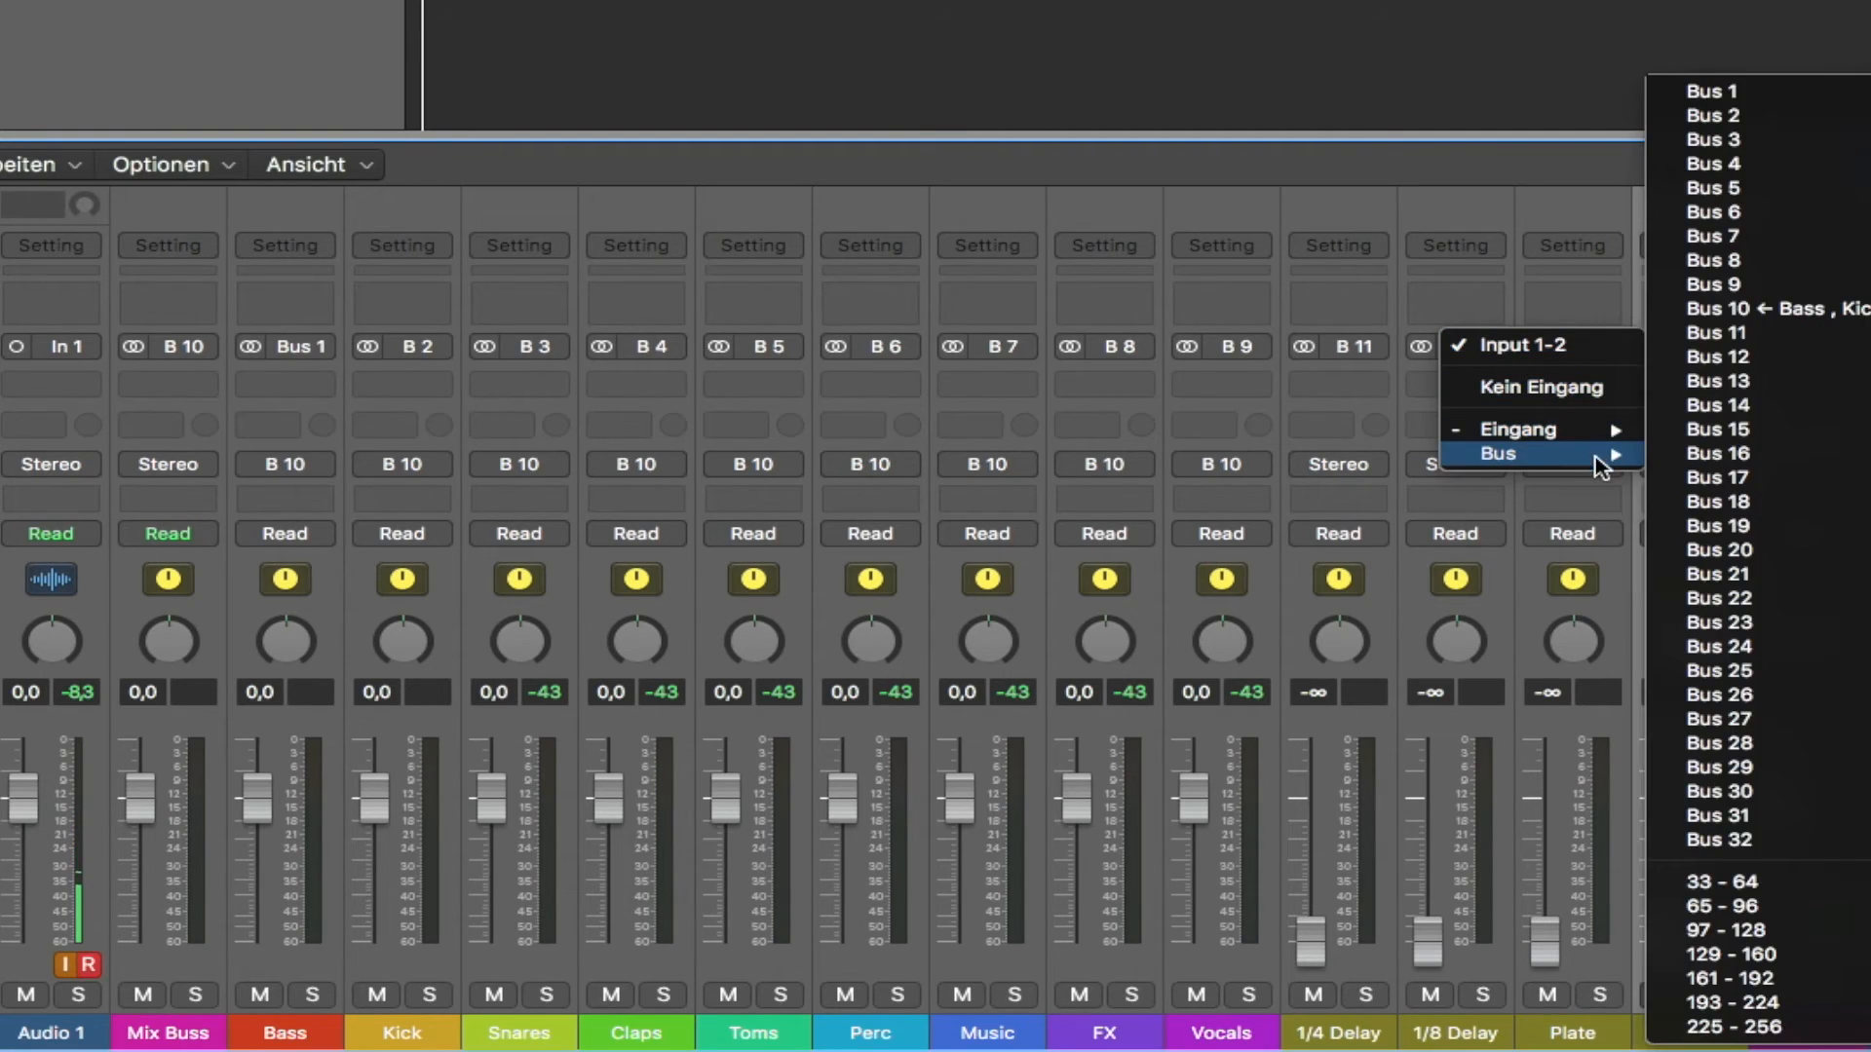
left_click(1820, 363)
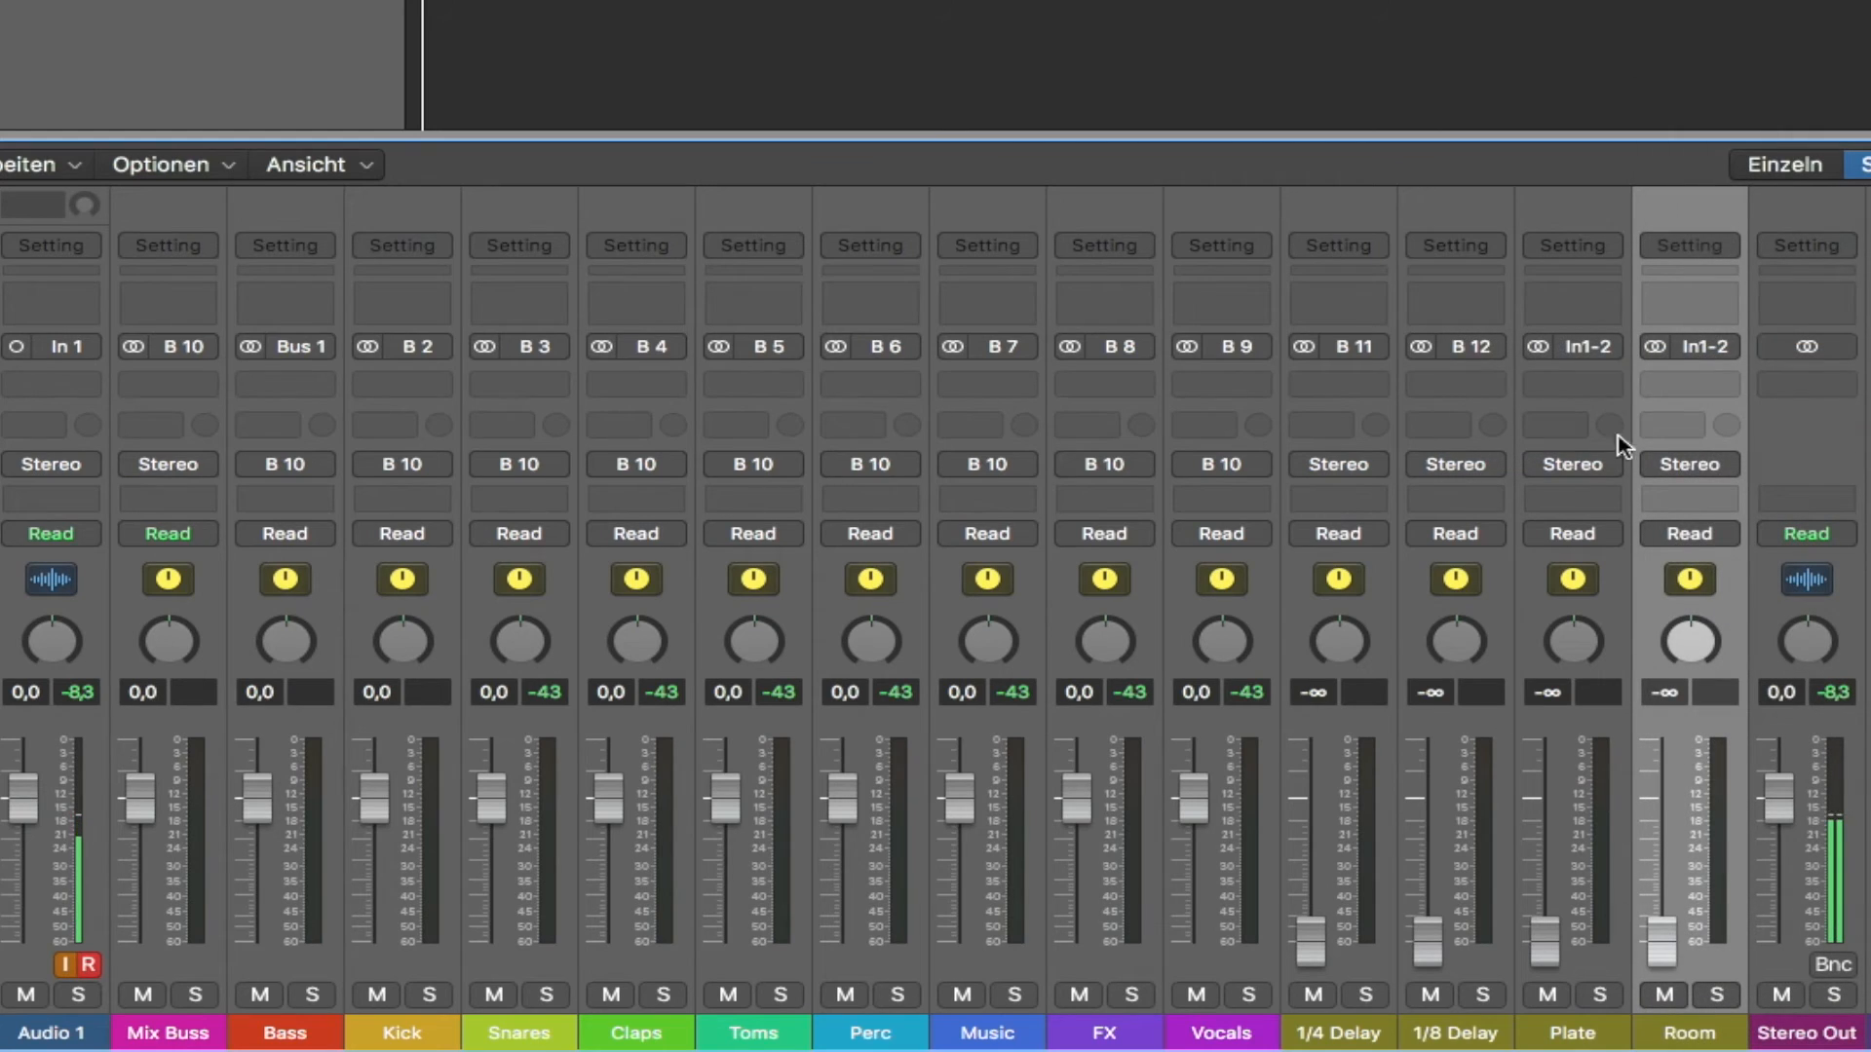
- Set the input of the Plate channel to Bus 13 and of the Room channel to Bus 14
left_click(1613, 348)
mouse_move(1683, 465)
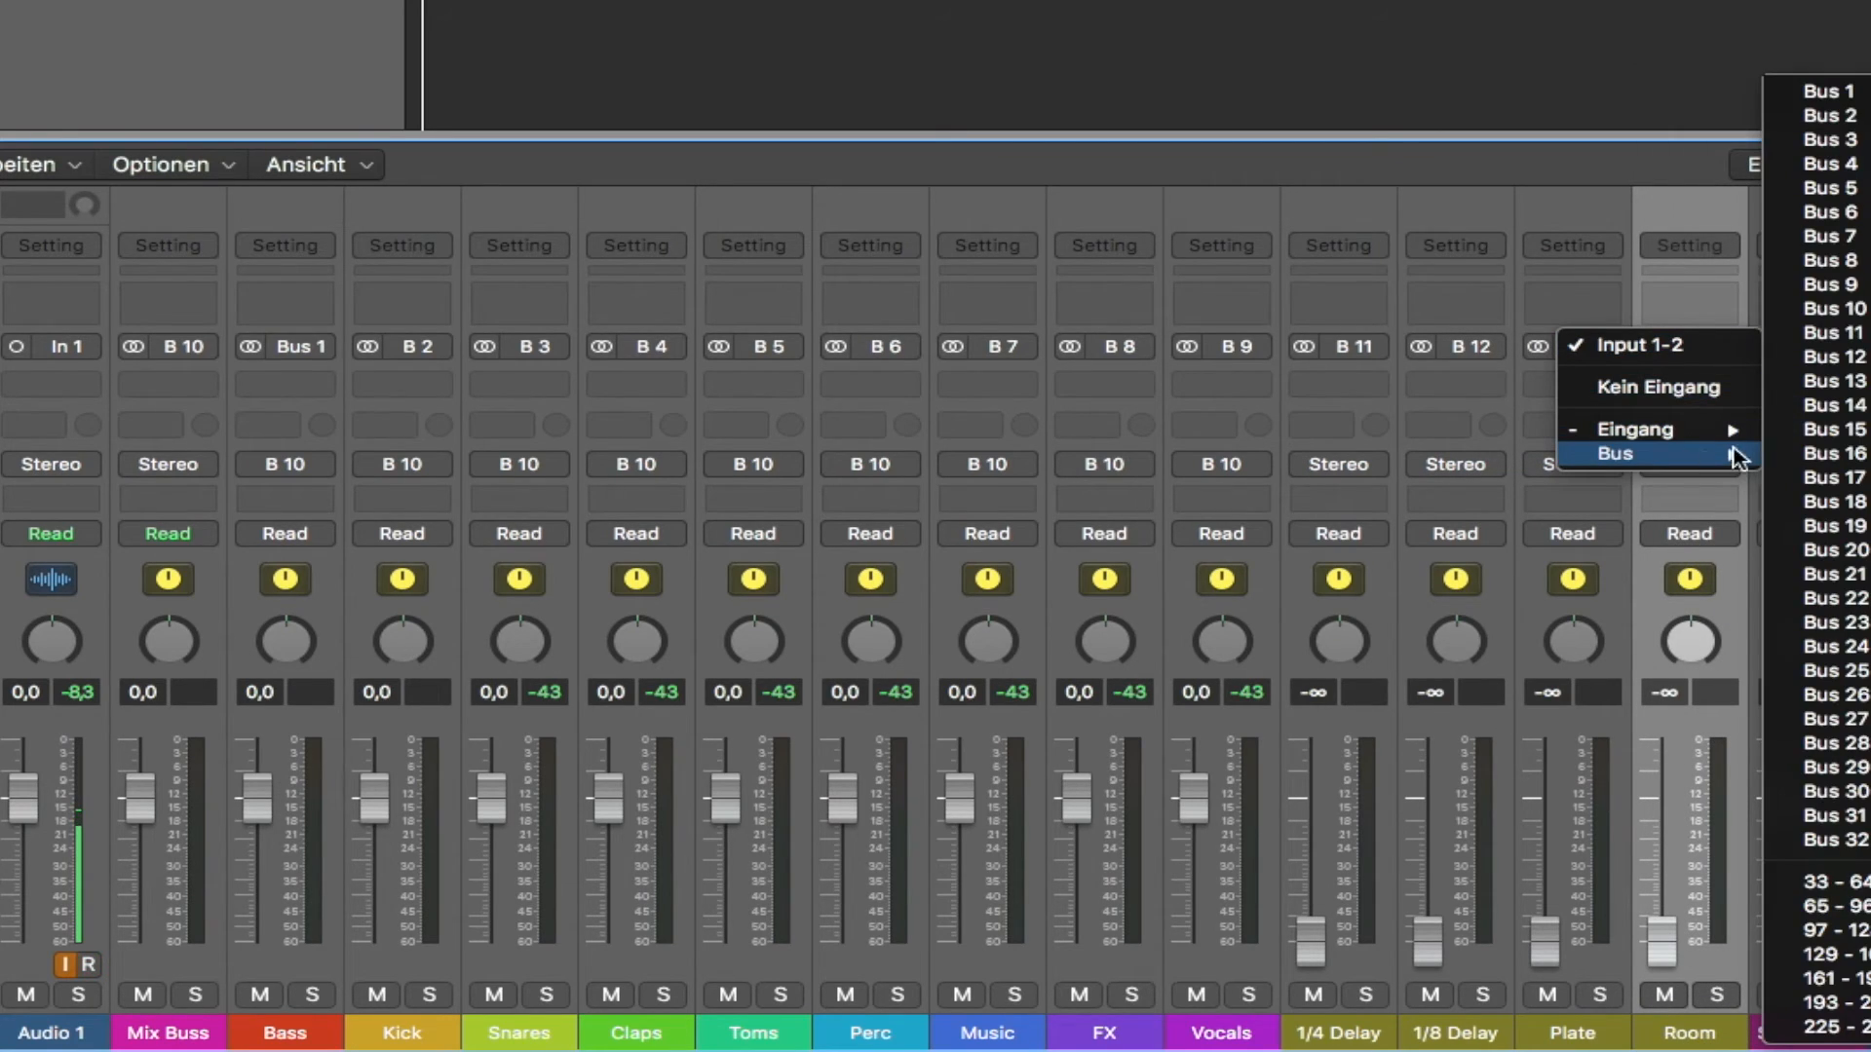
left_click(1832, 381)
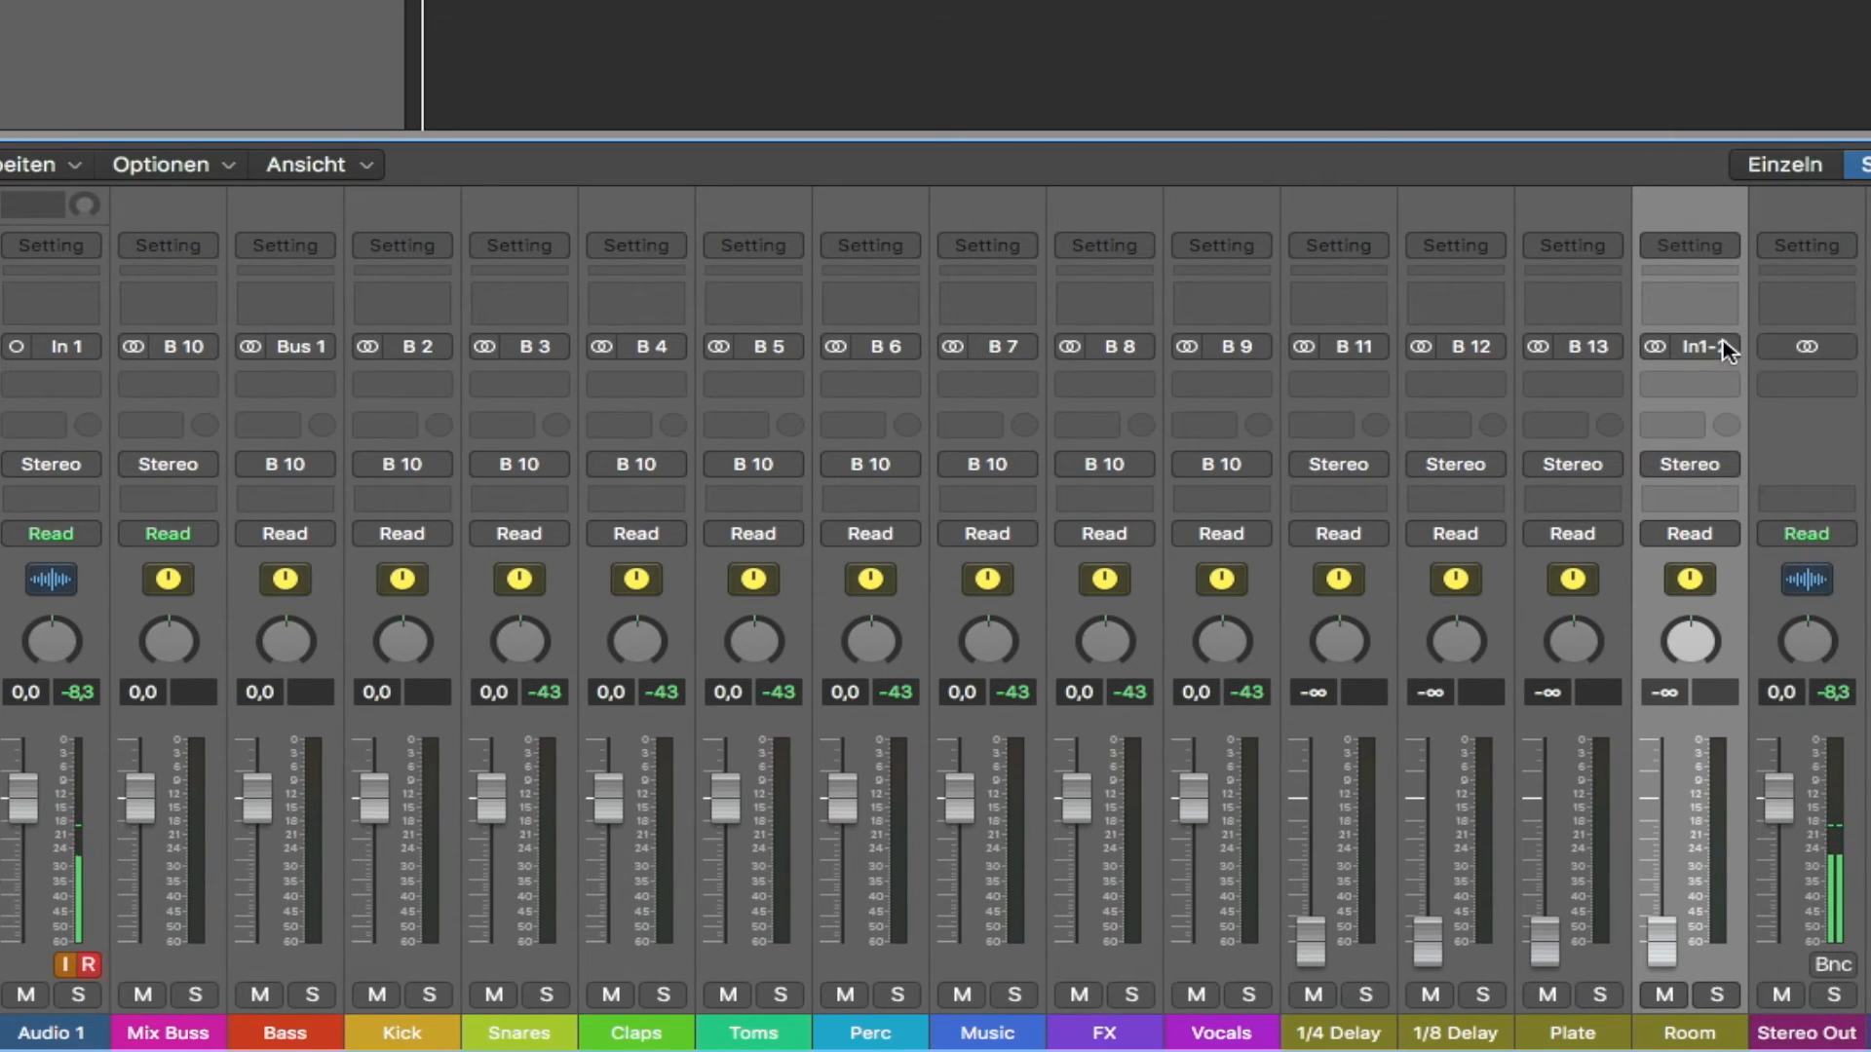
left_click(1727, 349)
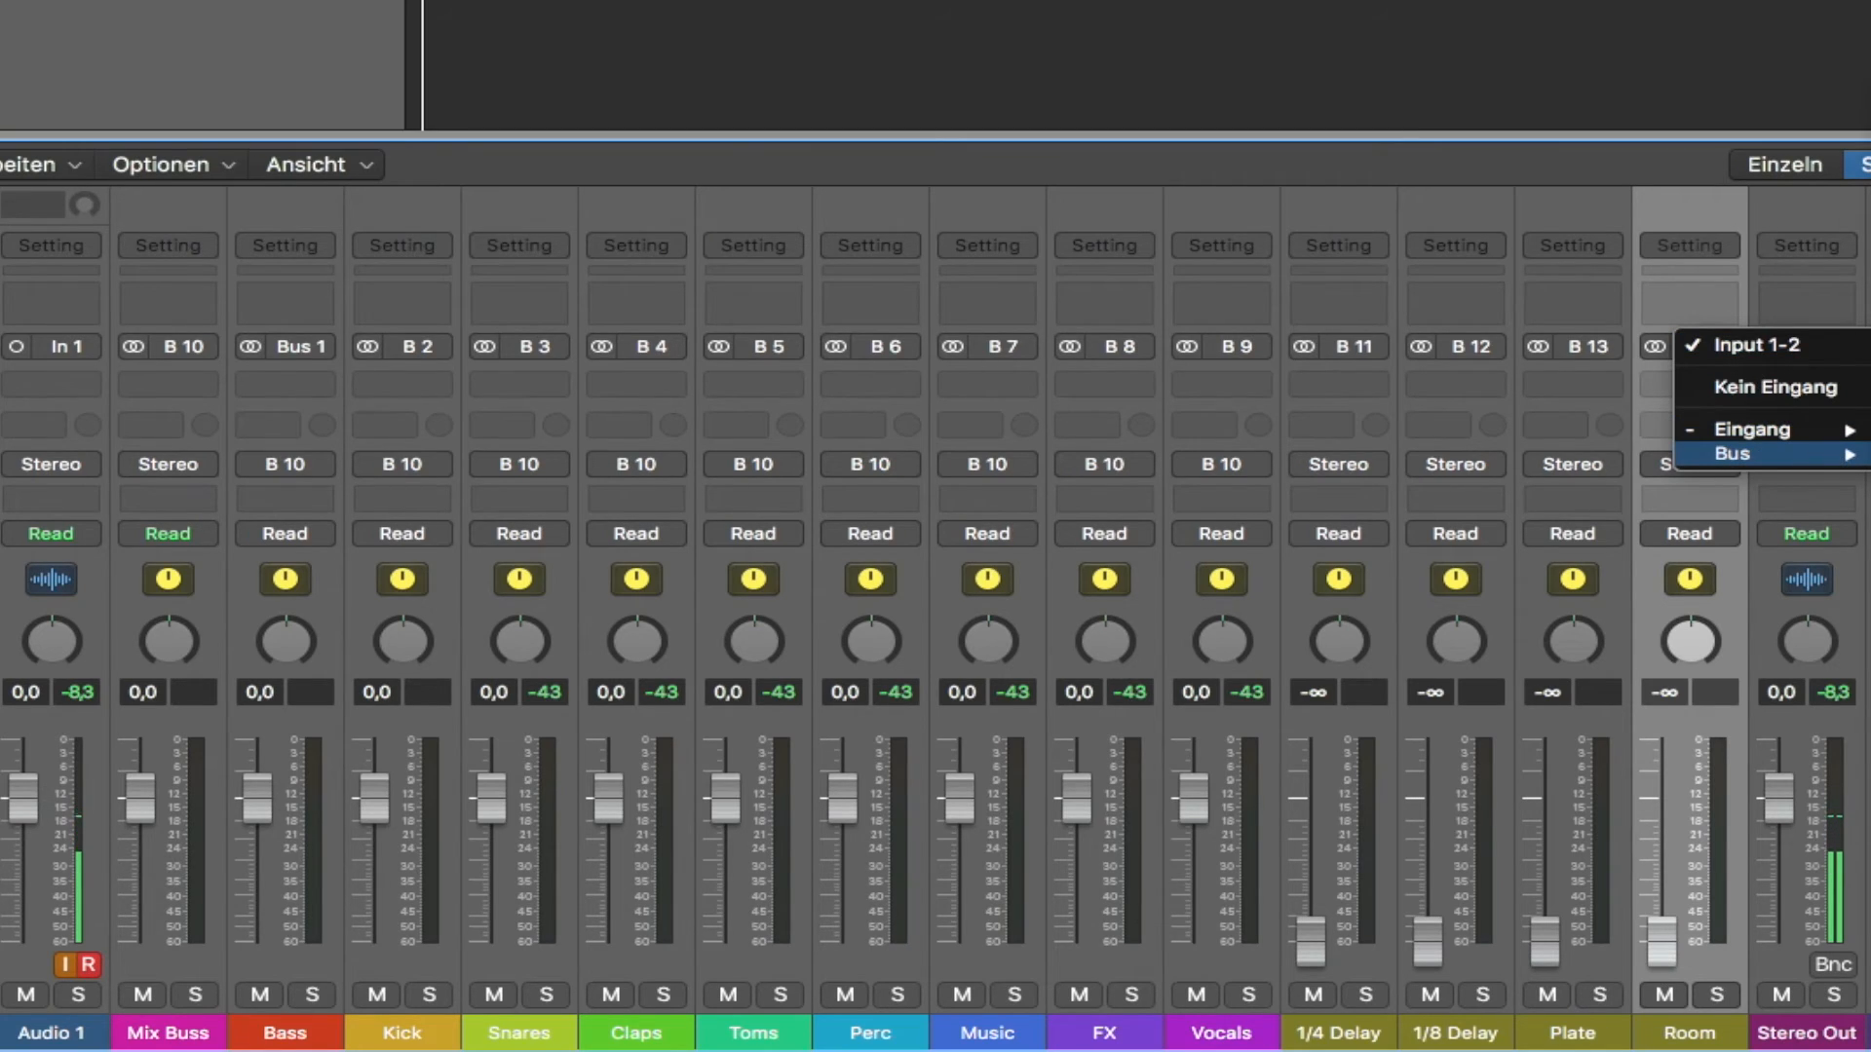
left_click(1869, 405)
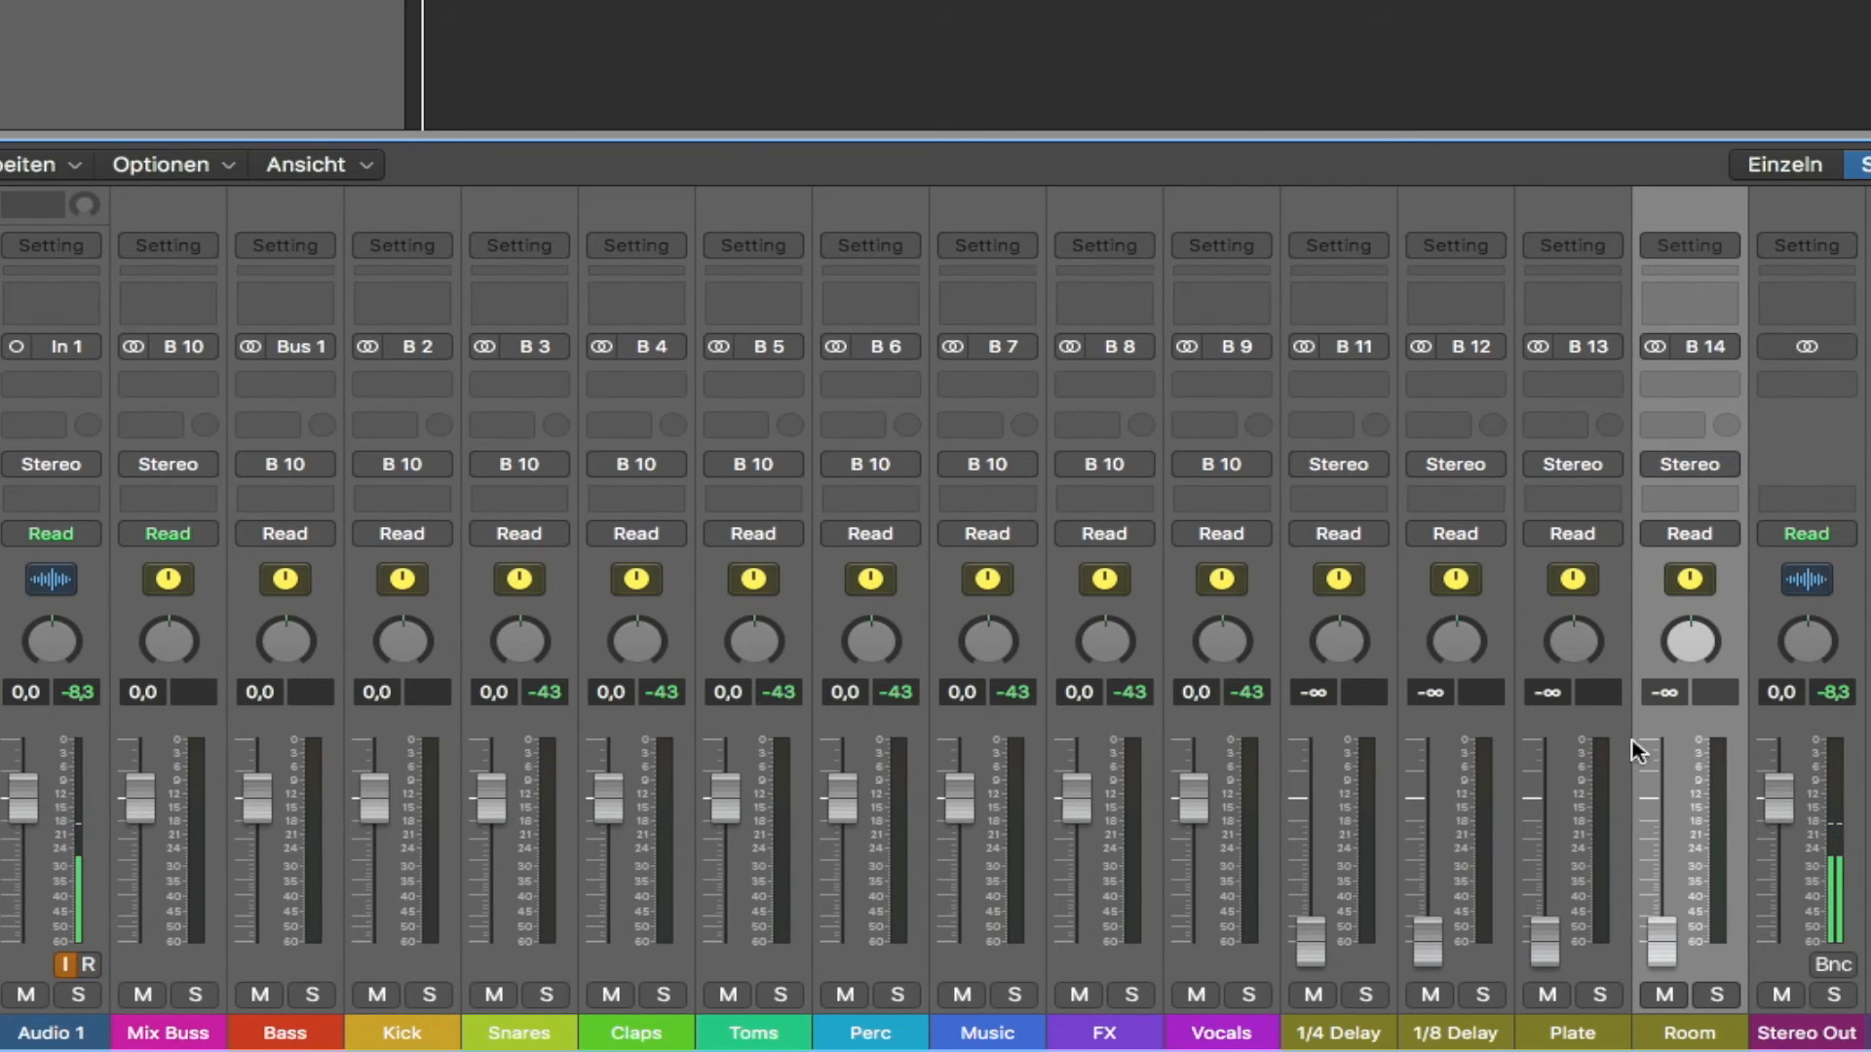
- Route the outputs of all four effect channels, 1/4 Delay through Room, together to Bus 10 (Mix Buss)
left_click(1374, 973, "shift")
left_click(1369, 466)
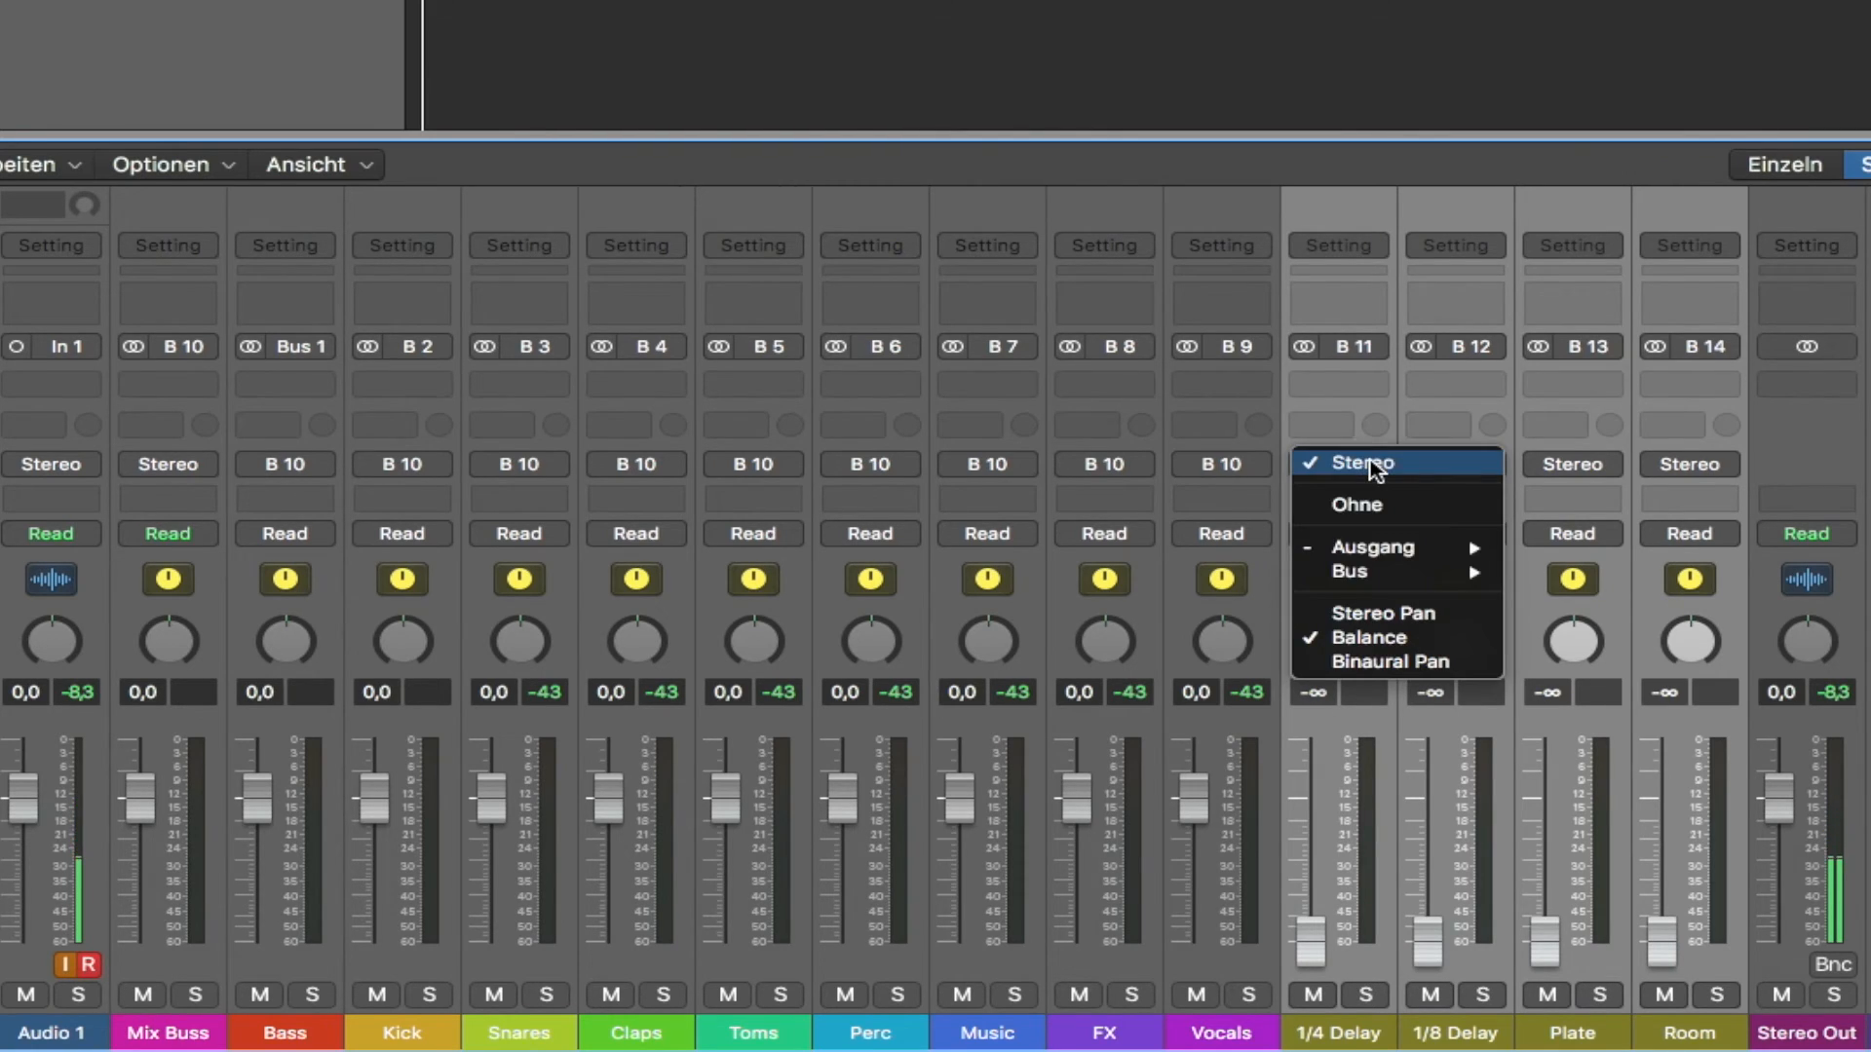
mouse_move(1432, 573)
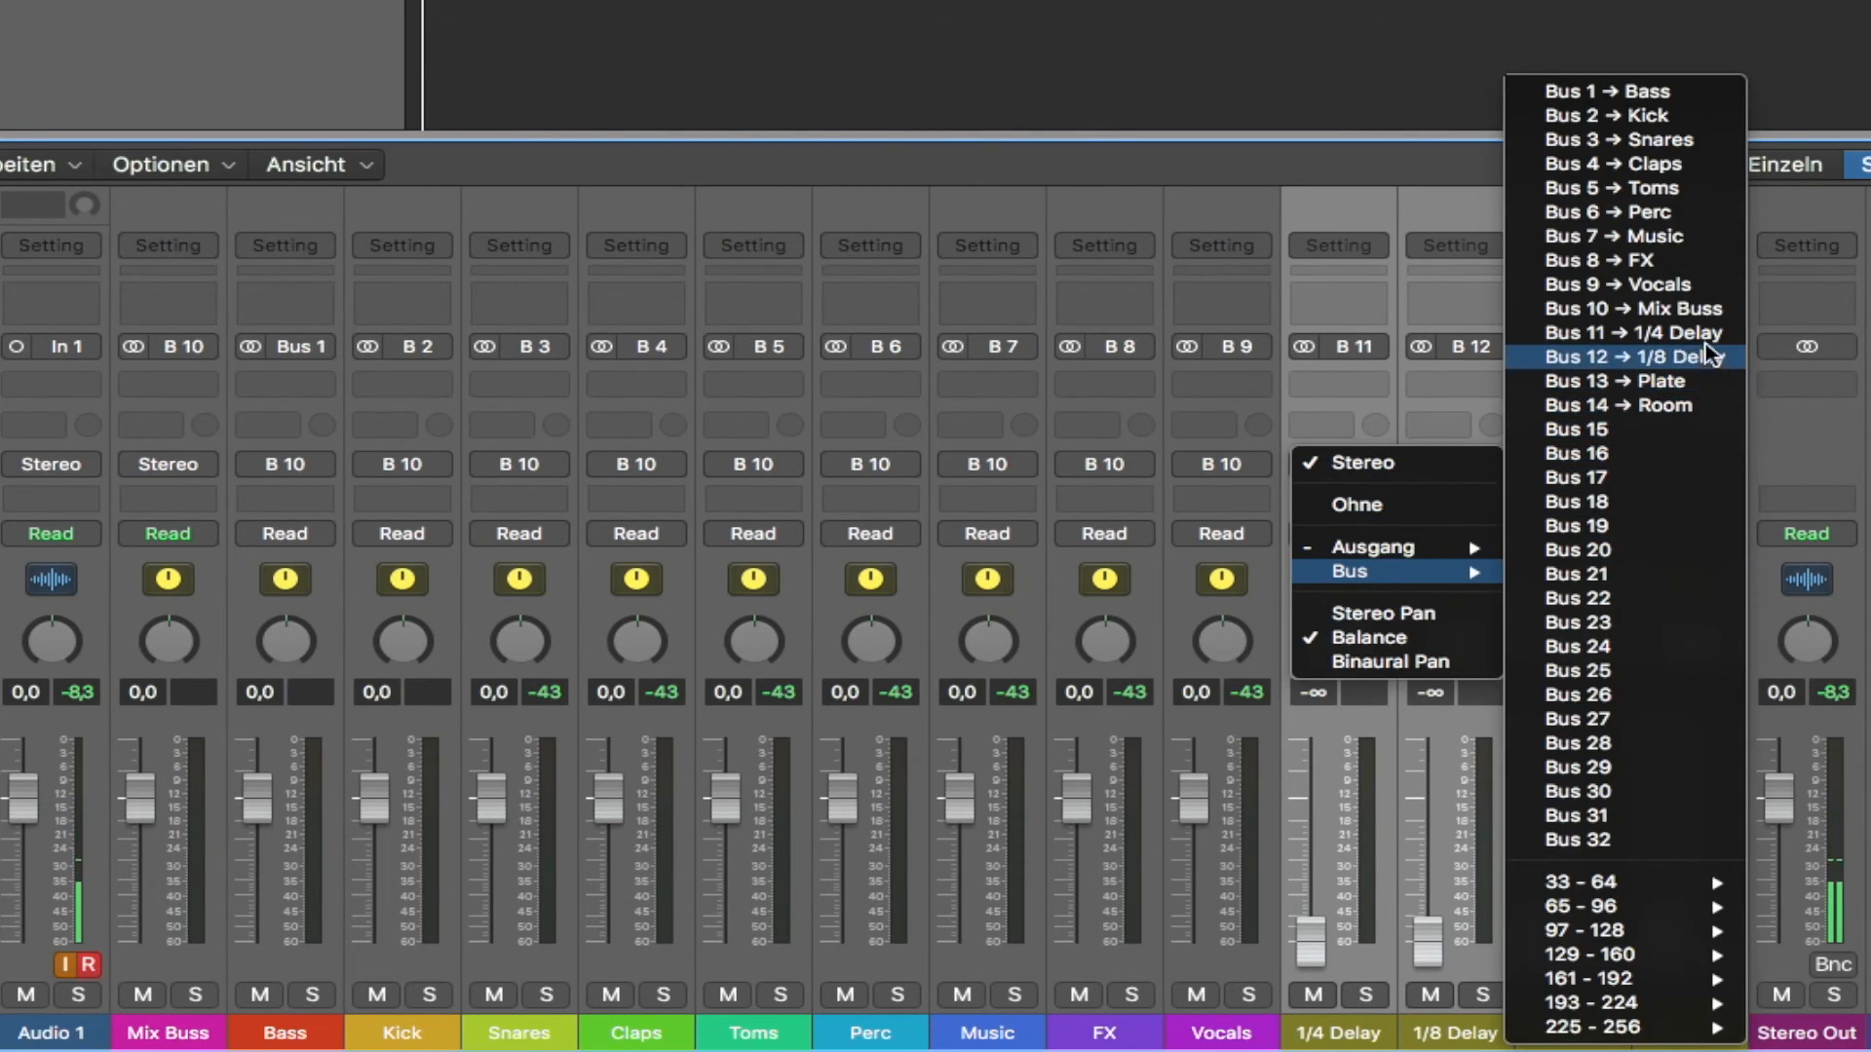
left_click(1700, 309)
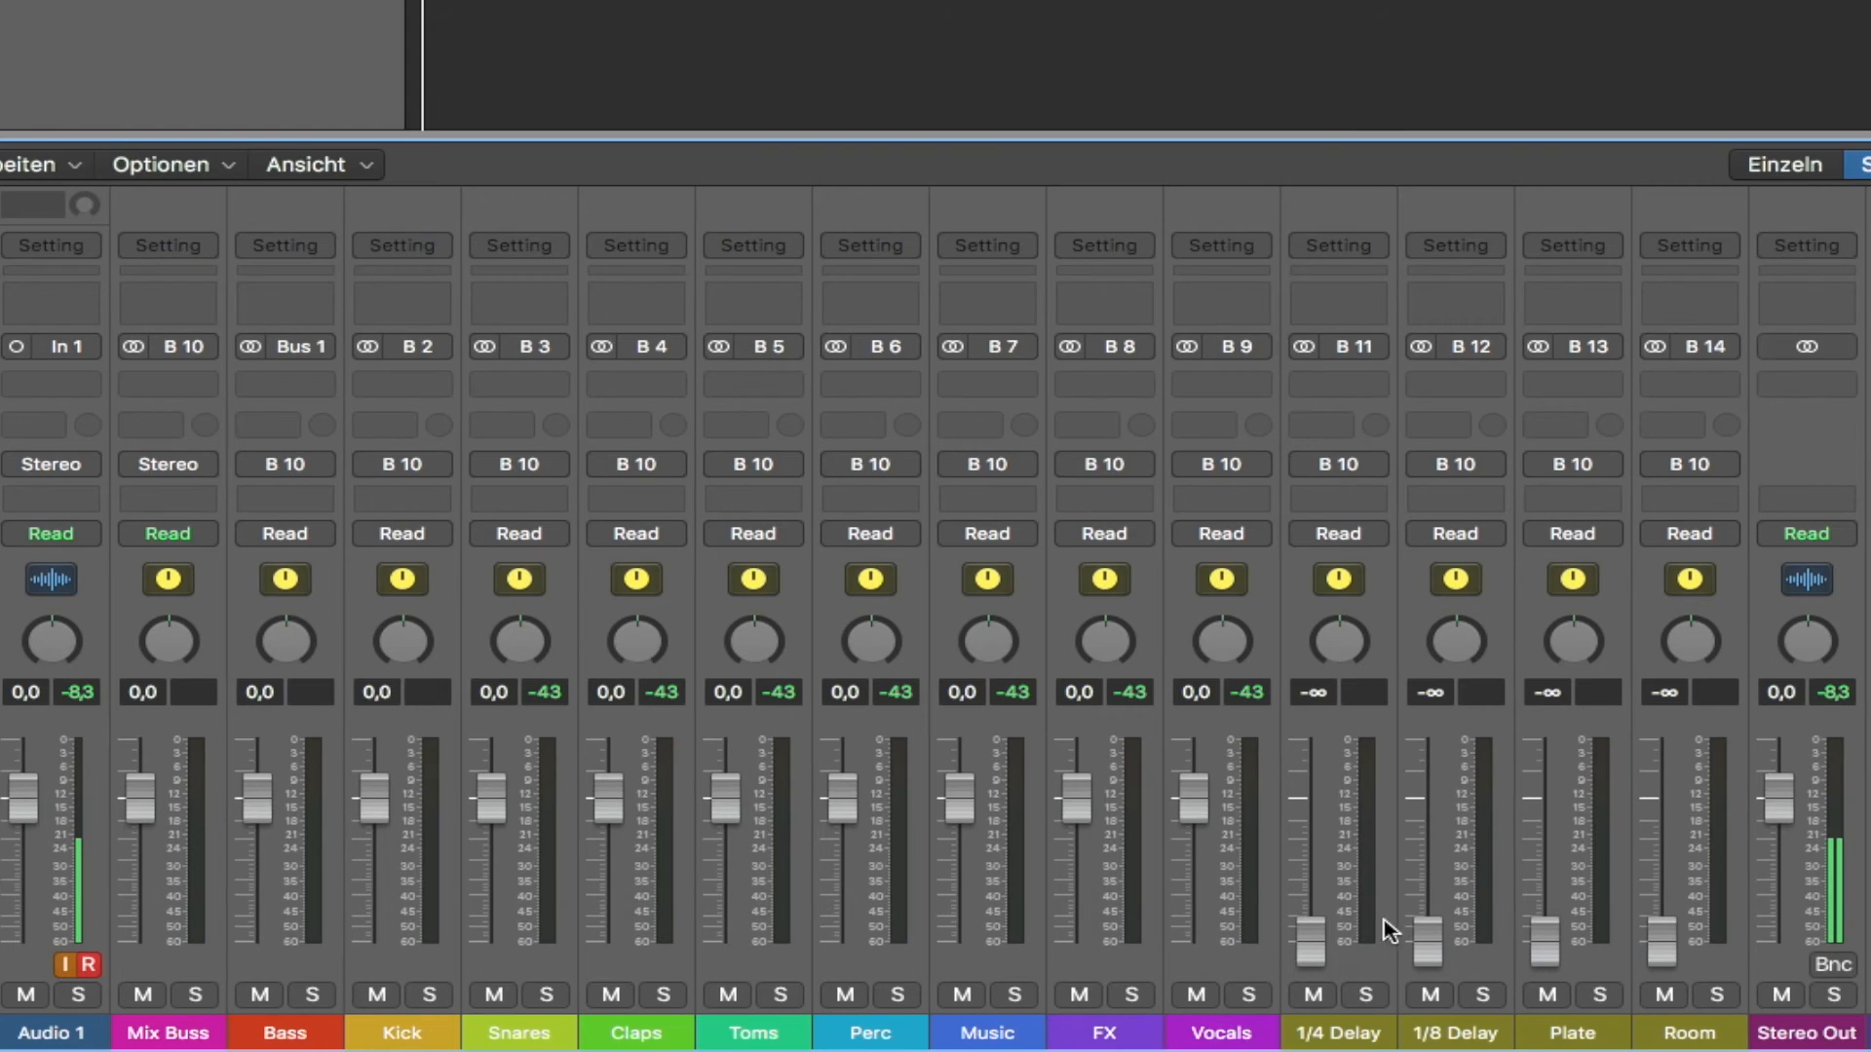
- Raise the volume faders of the four effect channels together to 0,0 dB and deselect them
left_click(1342, 964, "shift")
left_click_drag(1337, 953, 1337, 809)
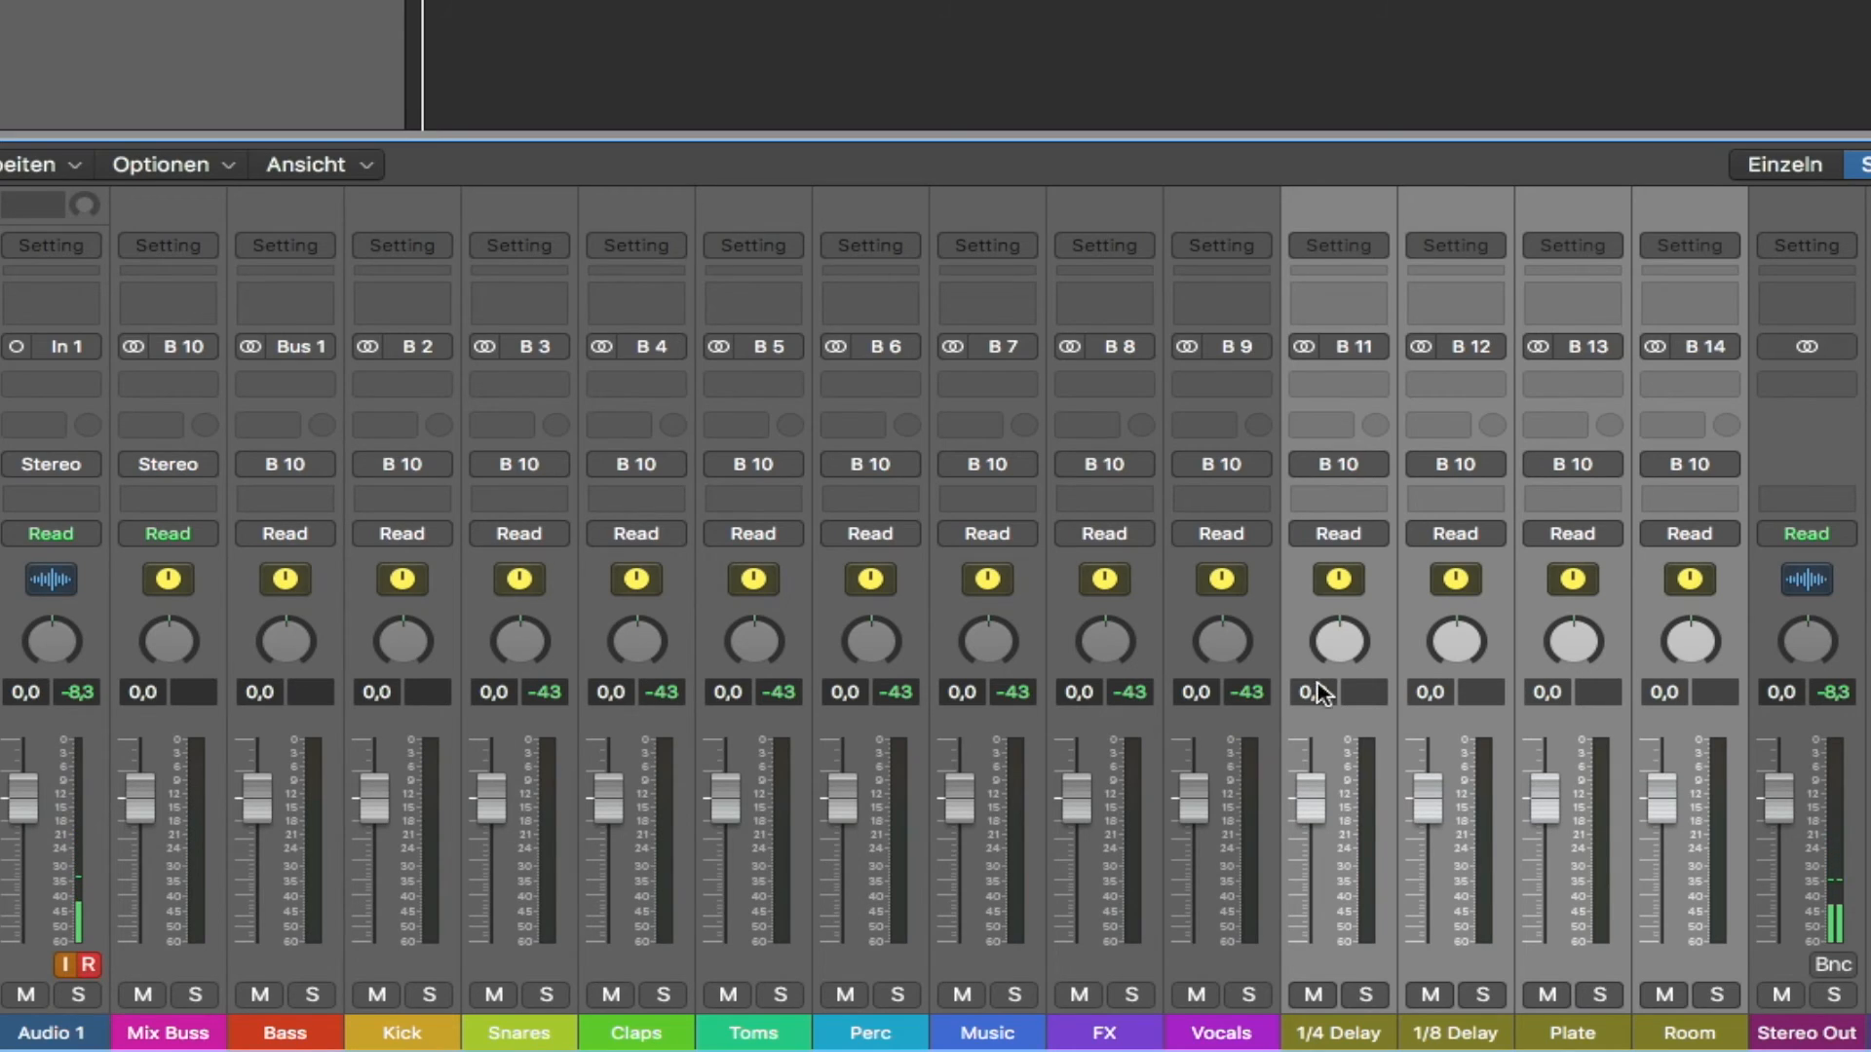
left_click(1262, 963)
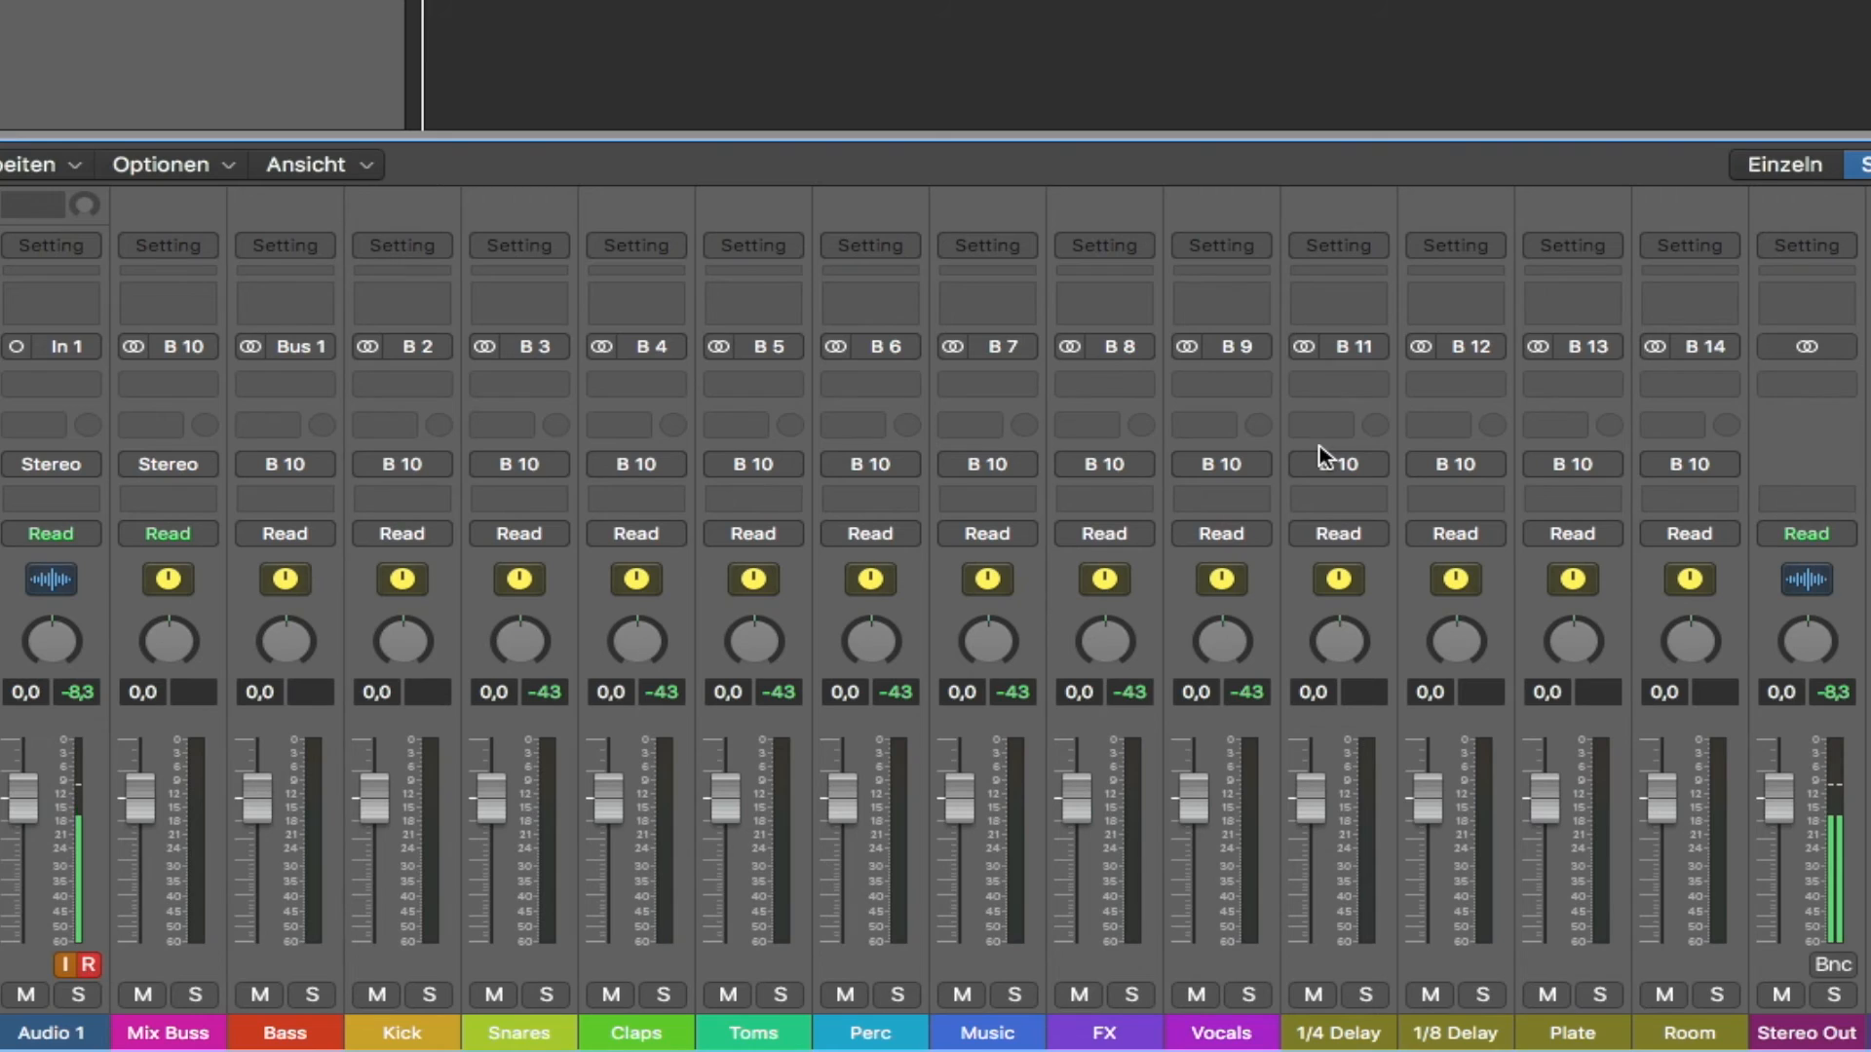
- Add a send to Bus 14 (Room) on the 1/4 Delay channel and raise its send level to about -27 dB
left_click(1339, 425)
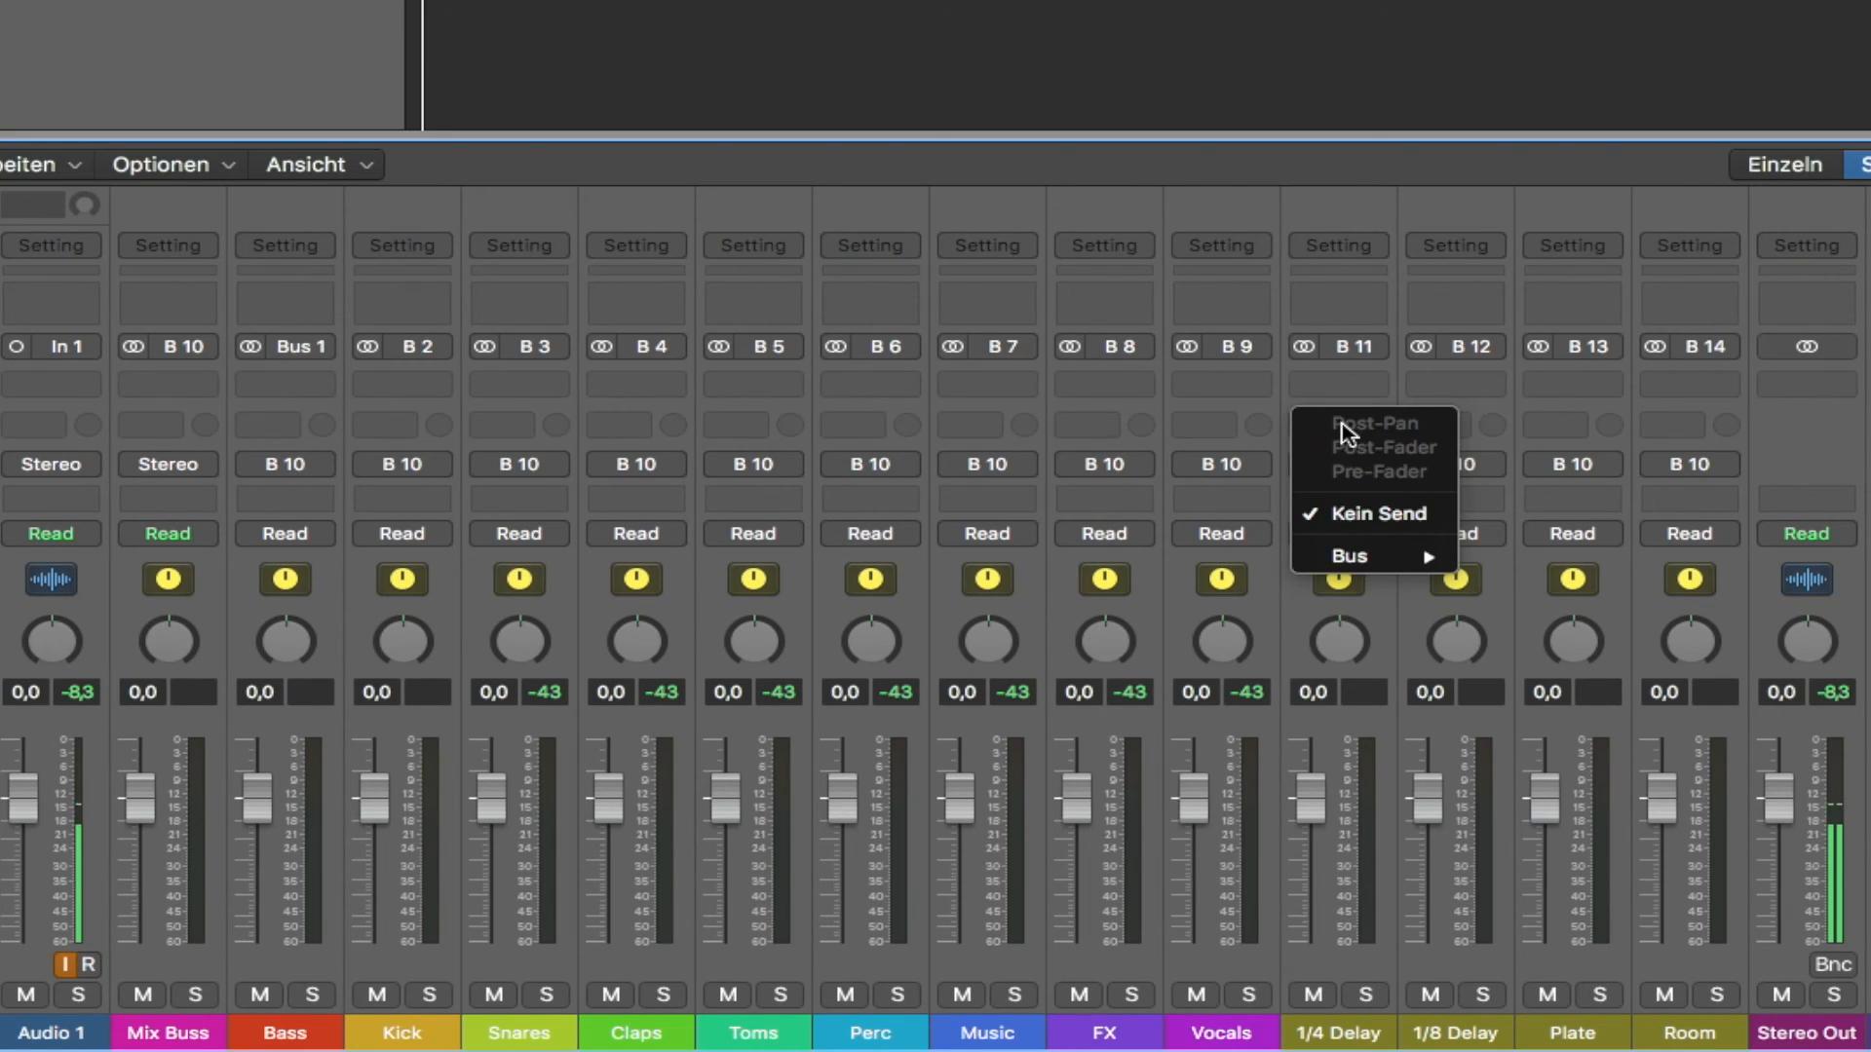
mouse_move(1364, 556)
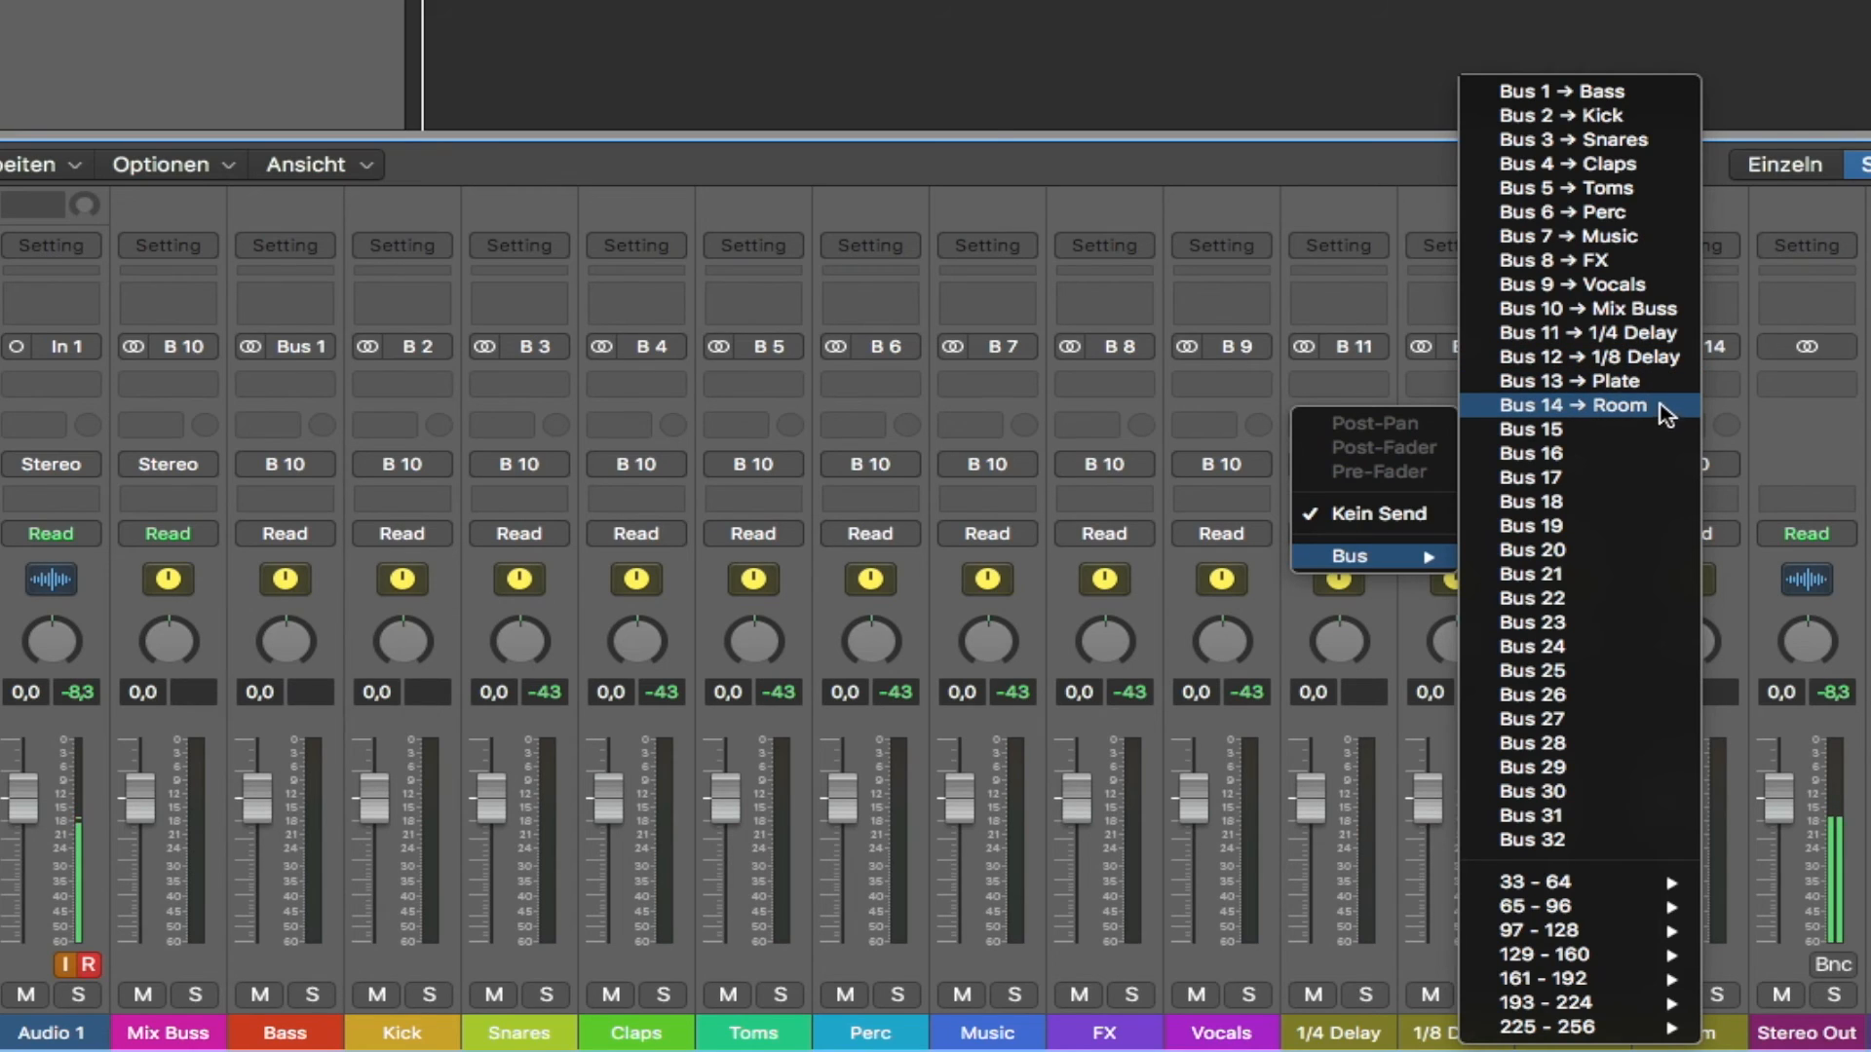
key("Escape")
left_click_drag(1377, 413, 1341, 257)
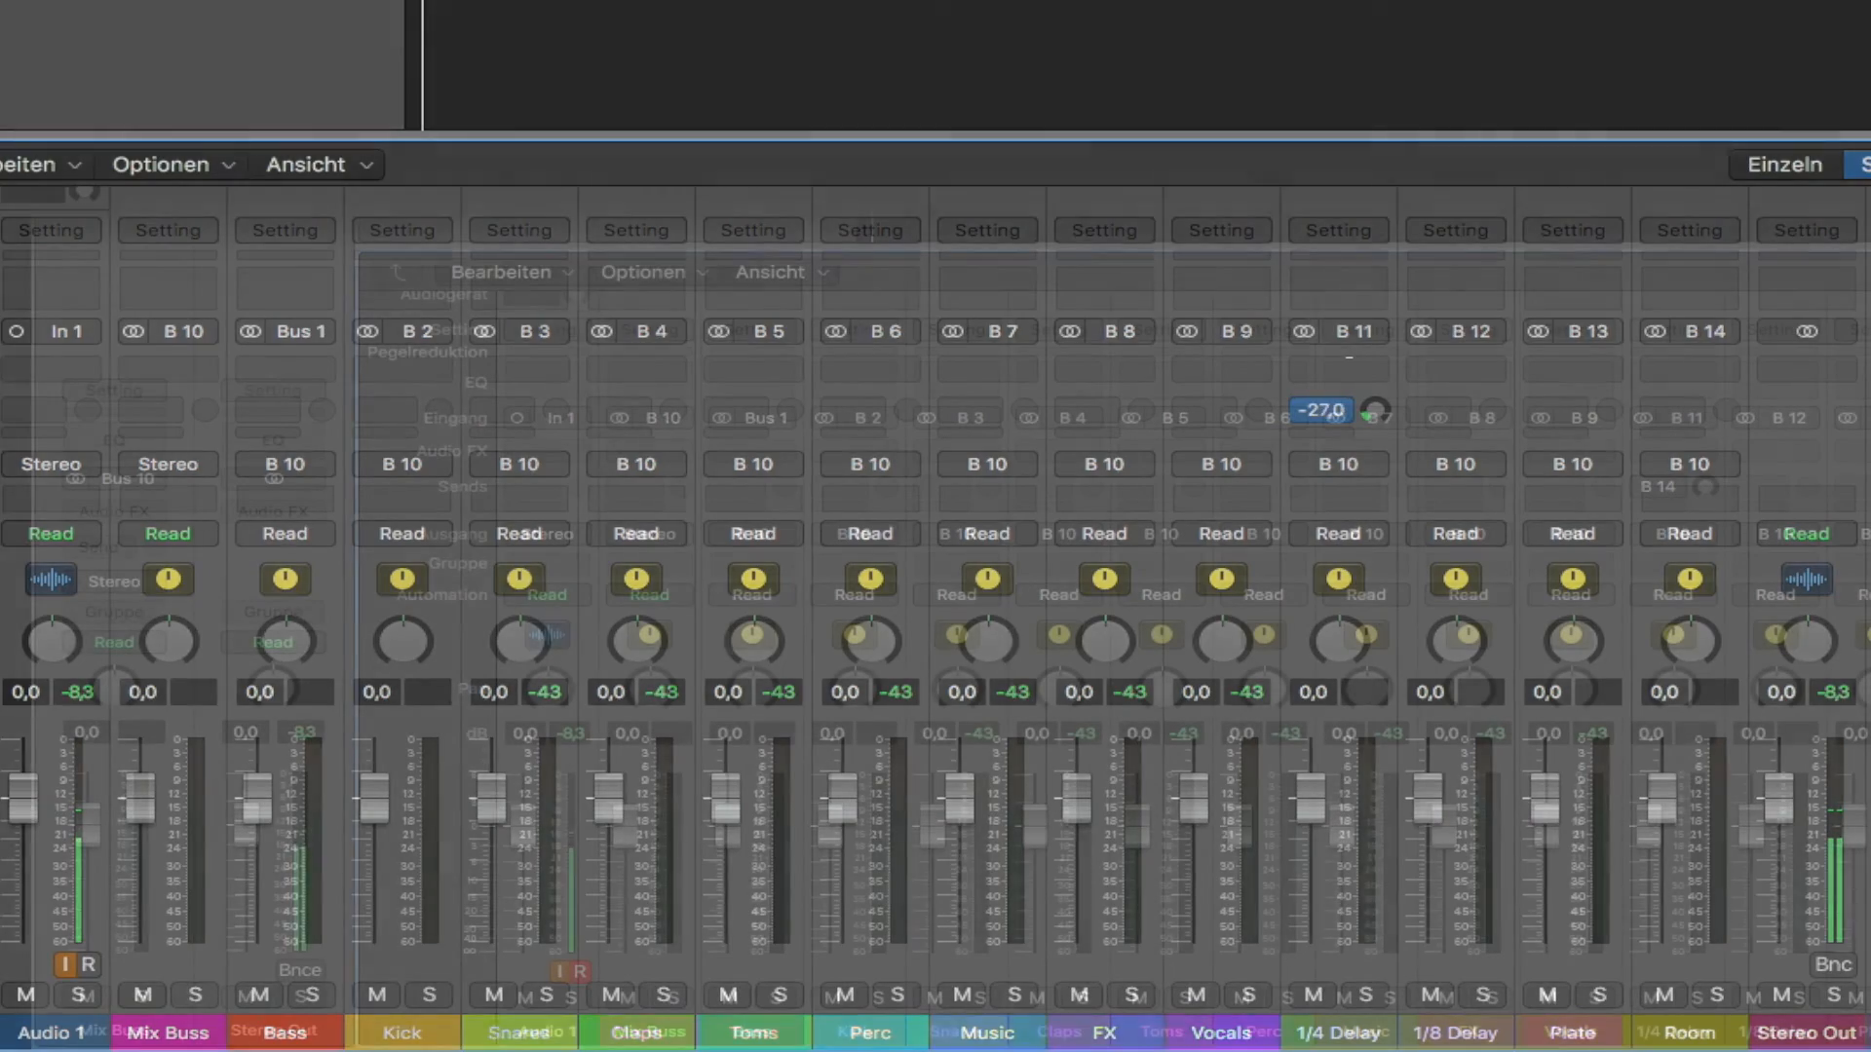